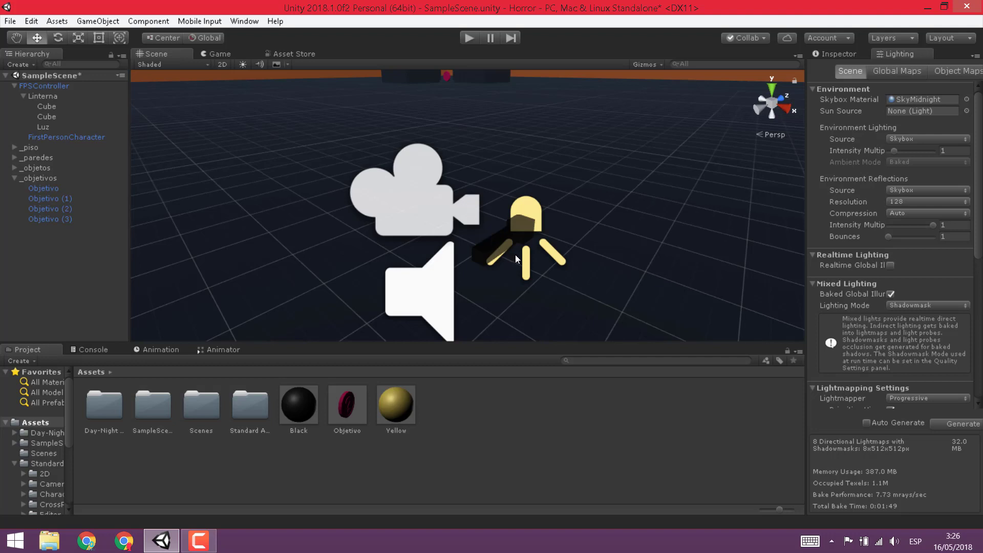
# Step: Orbit the Scene view toward the flashlight and bring the Inspector back in the side panel
pyautogui.keyDown('alt'); pyautogui.moveTo(515, 254); pyautogui.dragTo(573, 263); pyautogui.keyUp('alt')
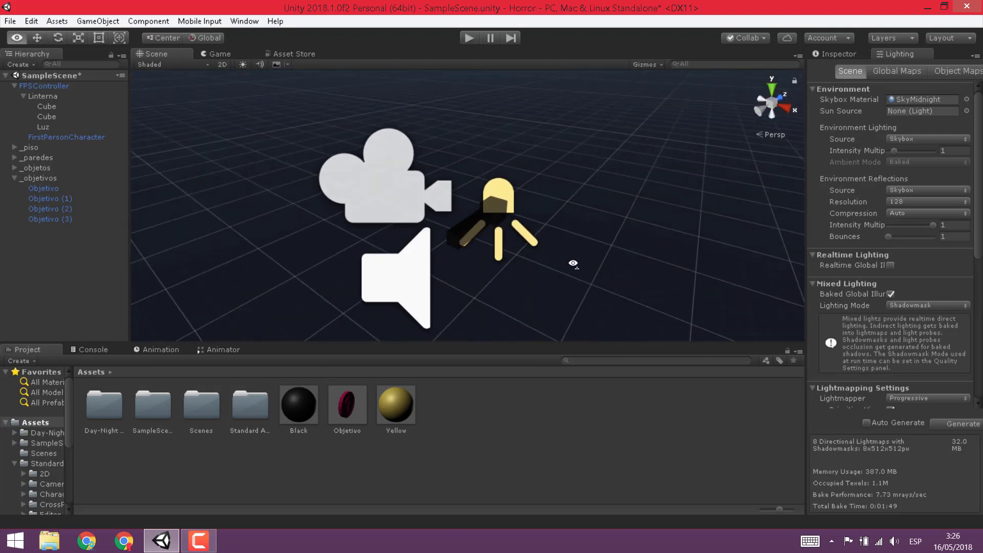
pyautogui.press('w')
pyautogui.click(245, 21)
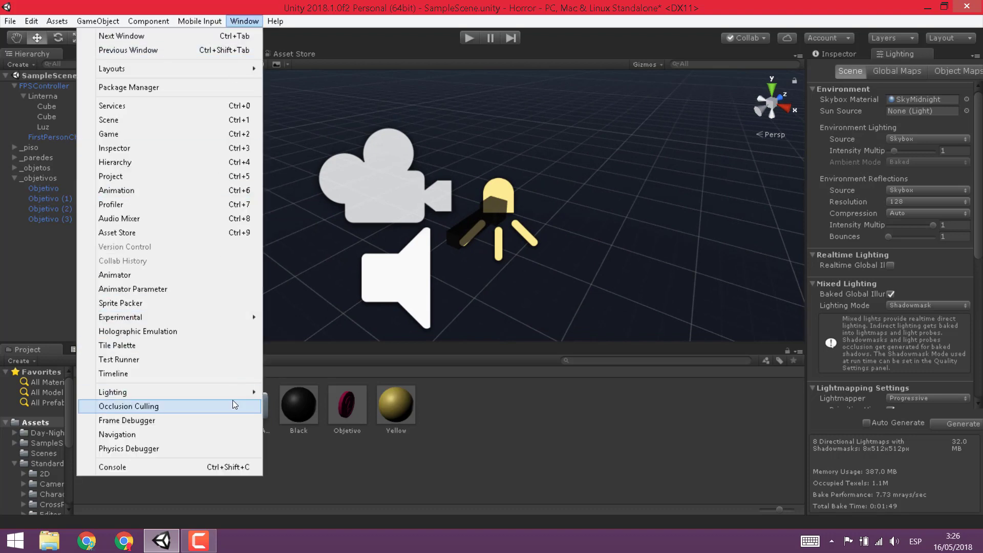
pyautogui.moveTo(214, 391)
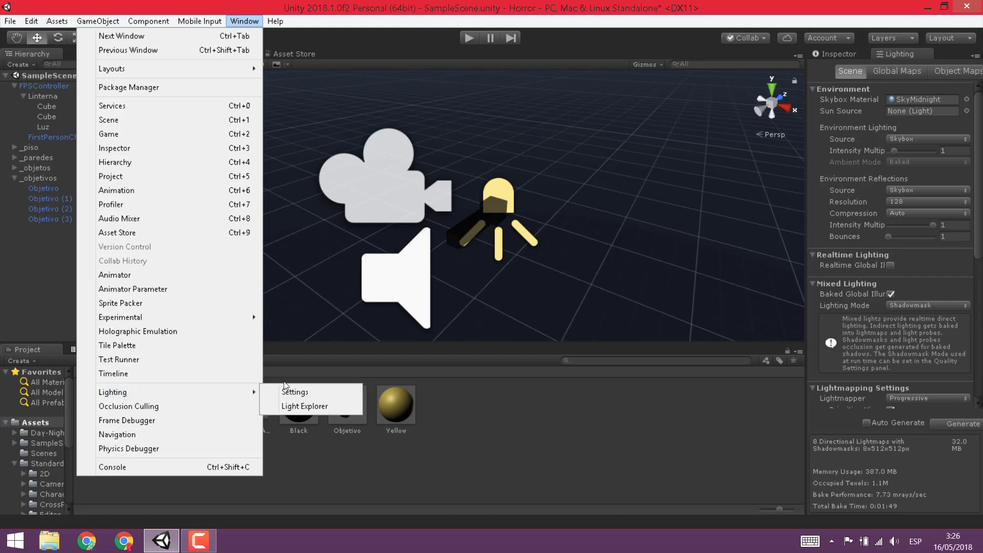
pyautogui.click(837, 418)
pyautogui.click(828, 54)
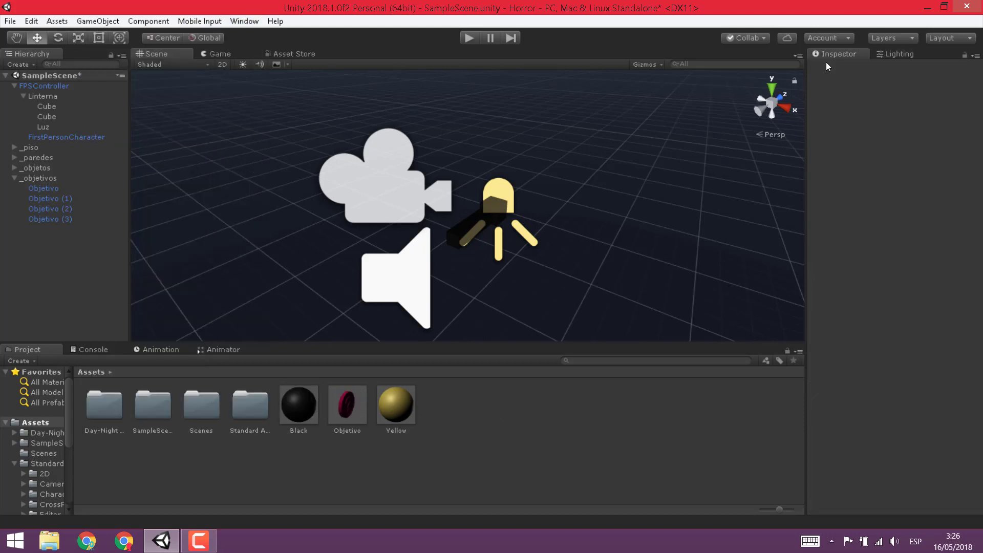
pyautogui.moveTo(727, 156); pyautogui.dragTo(394, 84, button='right')
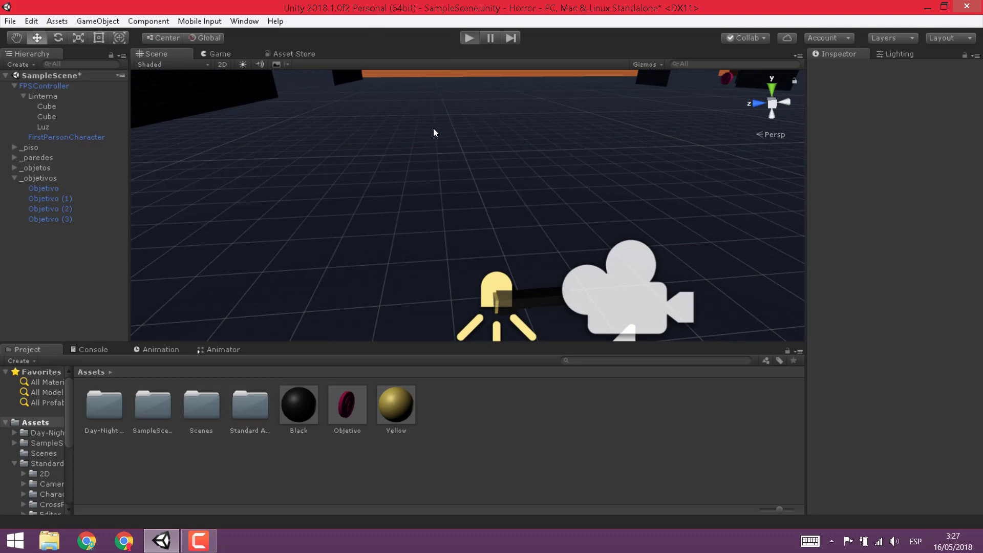
pyautogui.hotkey('ctrl', 'p')
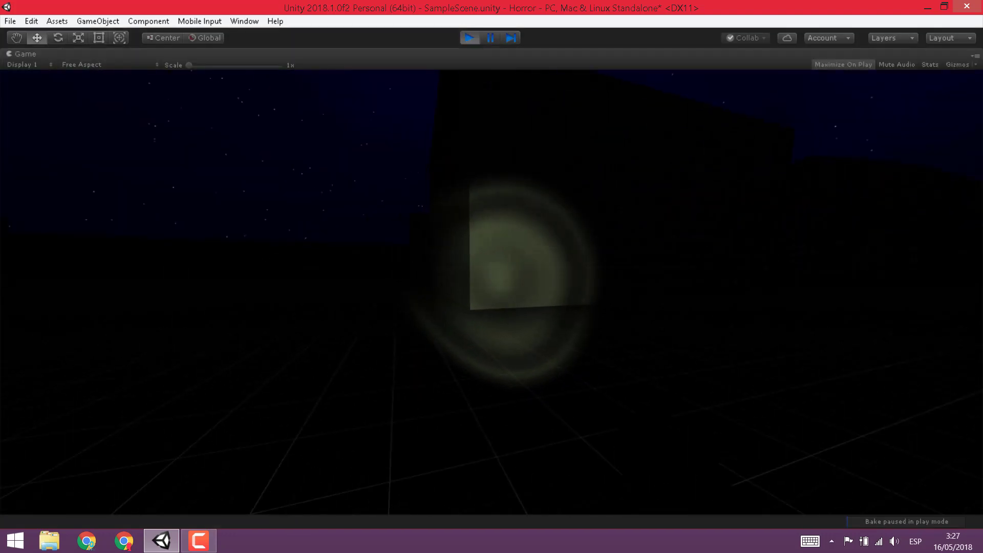
pyautogui.press('w')
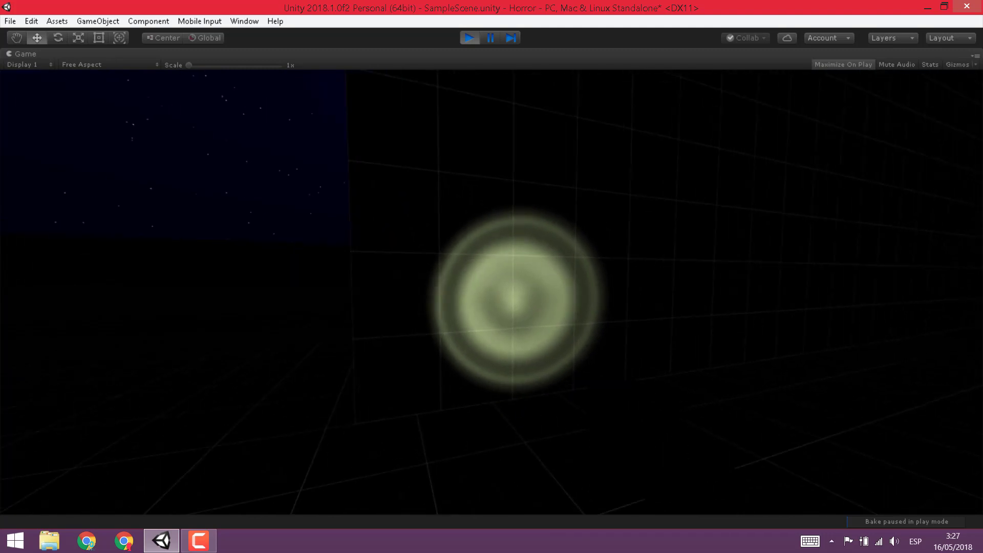
pyautogui.press('Escape')
pyautogui.click(473, 37)
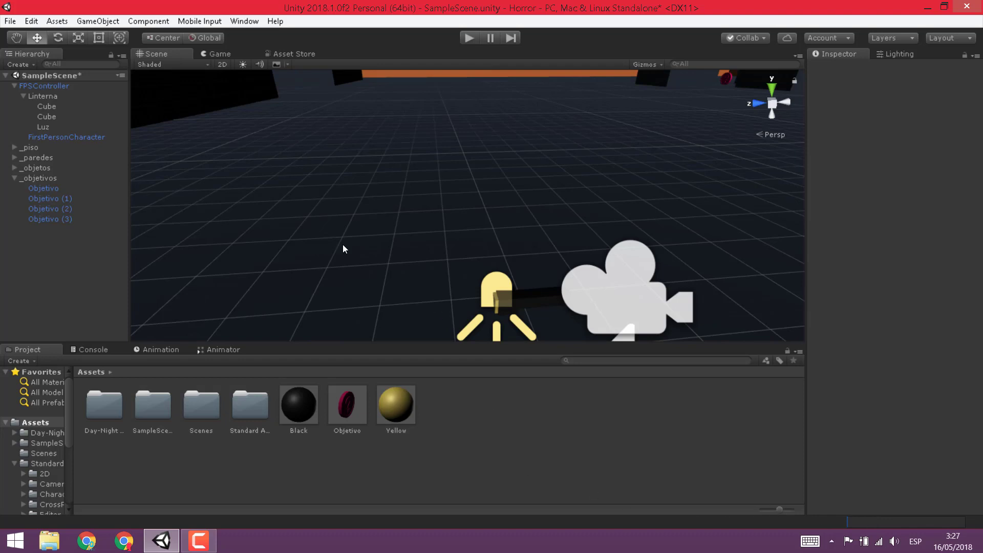
pyautogui.keyDown('alt'); pyautogui.moveTo(343, 250); pyautogui.dragTo(644, 314); pyautogui.keyUp('alt')
pyautogui.scroll(2, 630, 321)
pyautogui.scroll(5, 397, 281)
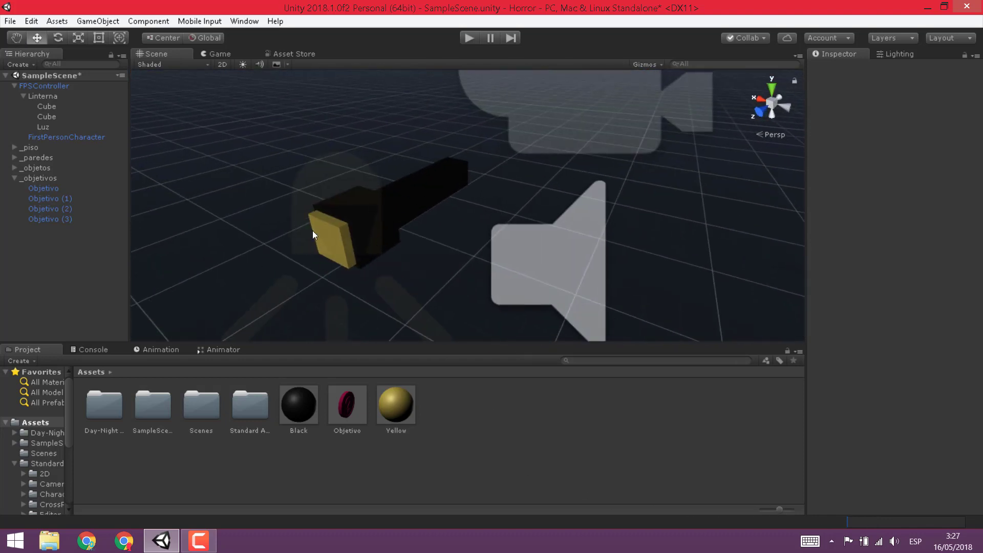
pyautogui.keyDown('alt'); pyautogui.moveTo(377, 223); pyautogui.dragTo(298, 246); pyautogui.keyUp('alt')
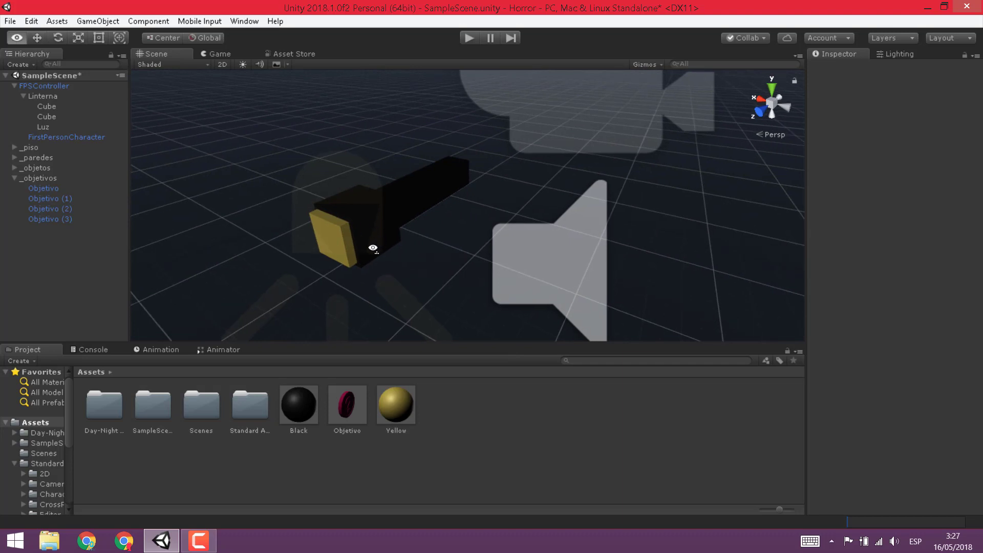
pyautogui.scroll(-3, 349, 242)
pyautogui.scroll(4, 361, 263)
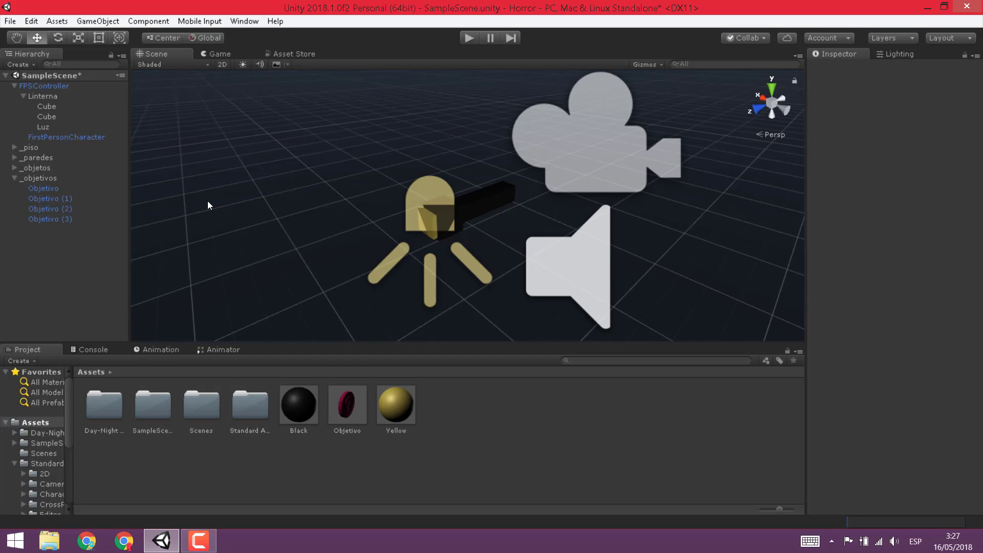
# Step: Set FPSController's Layer to Ignore Raycast, applying the change to its children too
pyautogui.click(14, 85)
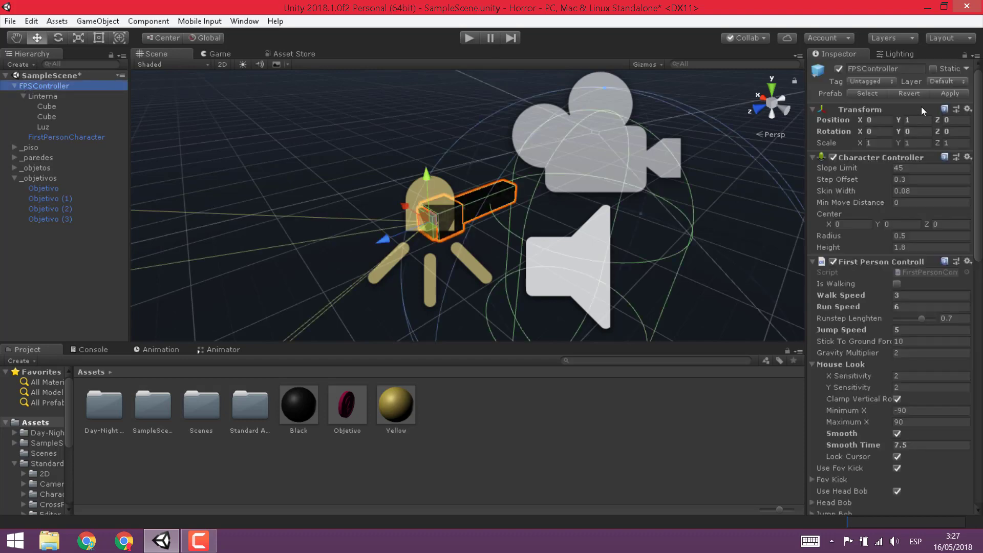
pyautogui.click(948, 80)
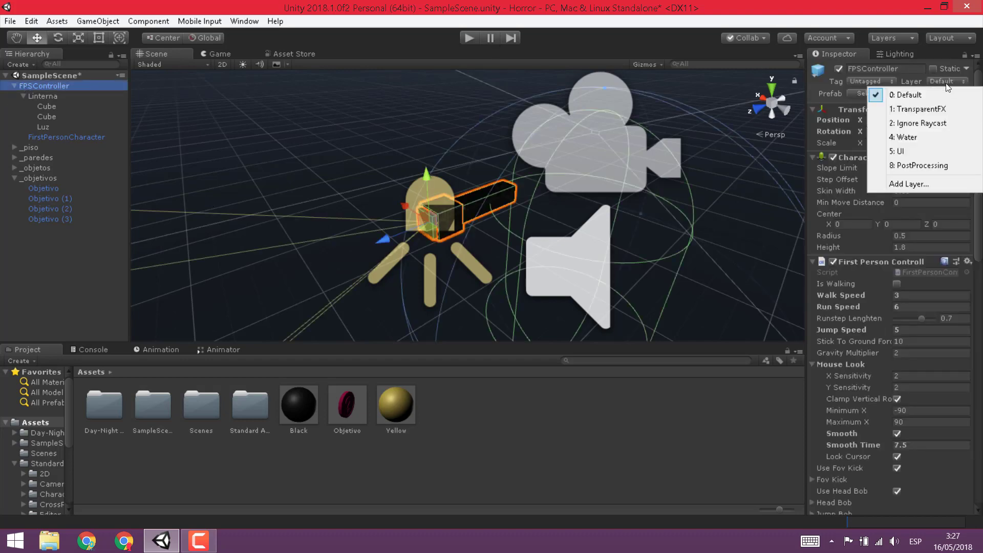
pyautogui.click(918, 123)
pyautogui.click(416, 300)
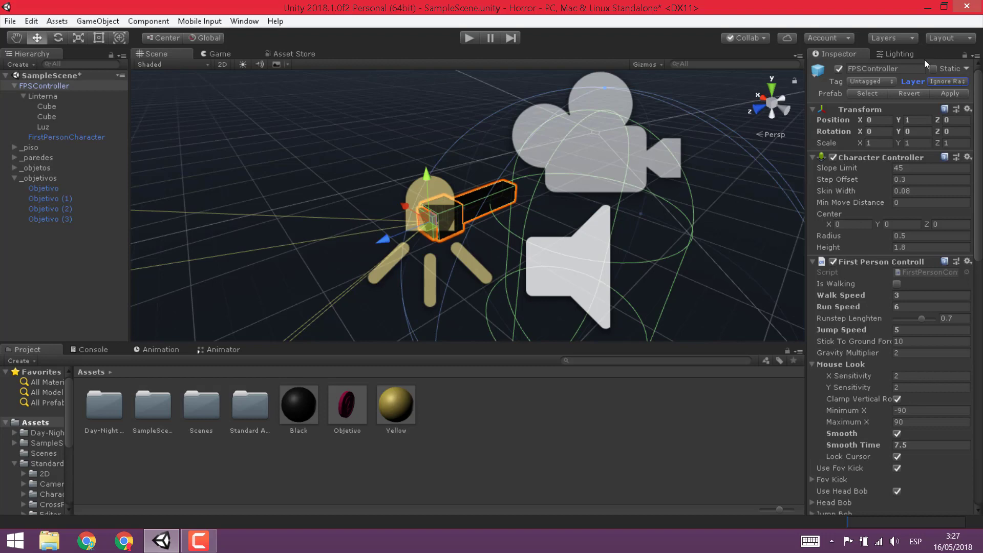
pyautogui.moveTo(677, 315); pyautogui.dragTo(2, 103, button='right')
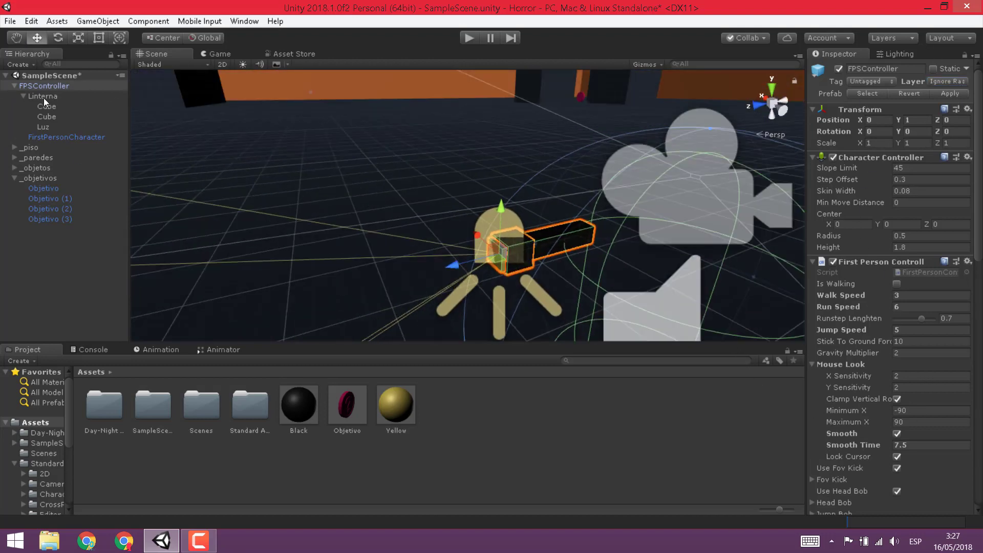
# Step: Create a new C# script named Linterna and add it to the Linterna object
pyautogui.click(43, 97)
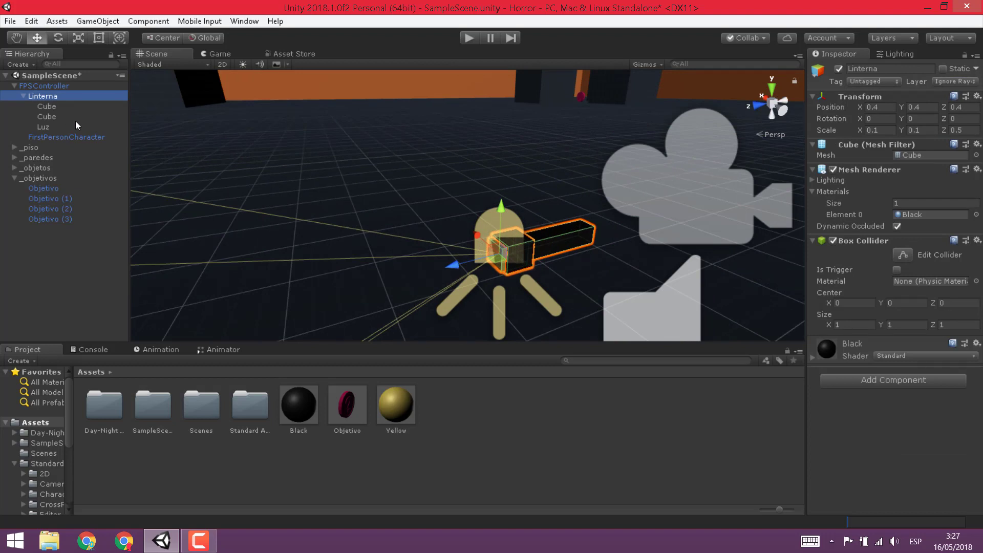
pyautogui.click(852, 380)
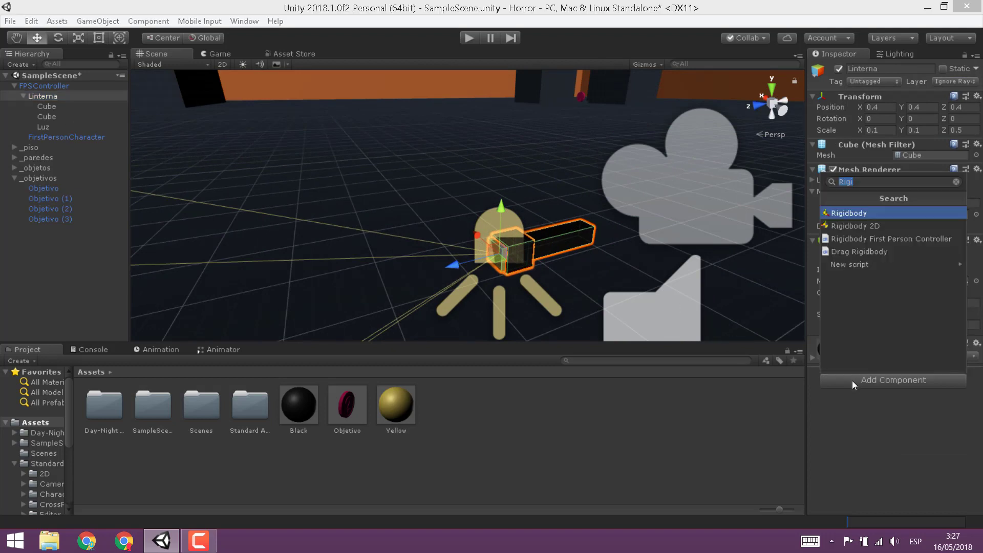
pyautogui.write('Li')
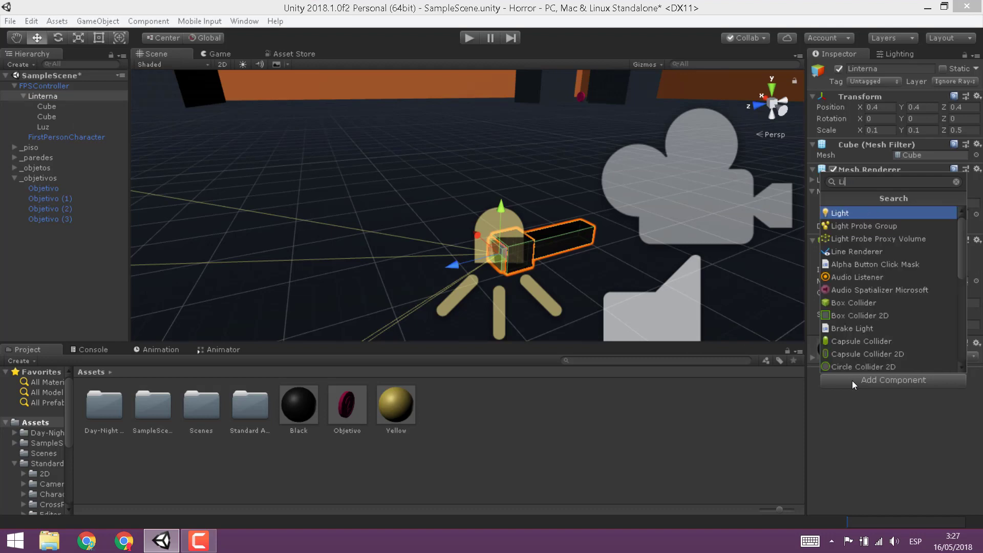
pyautogui.write('nterna')
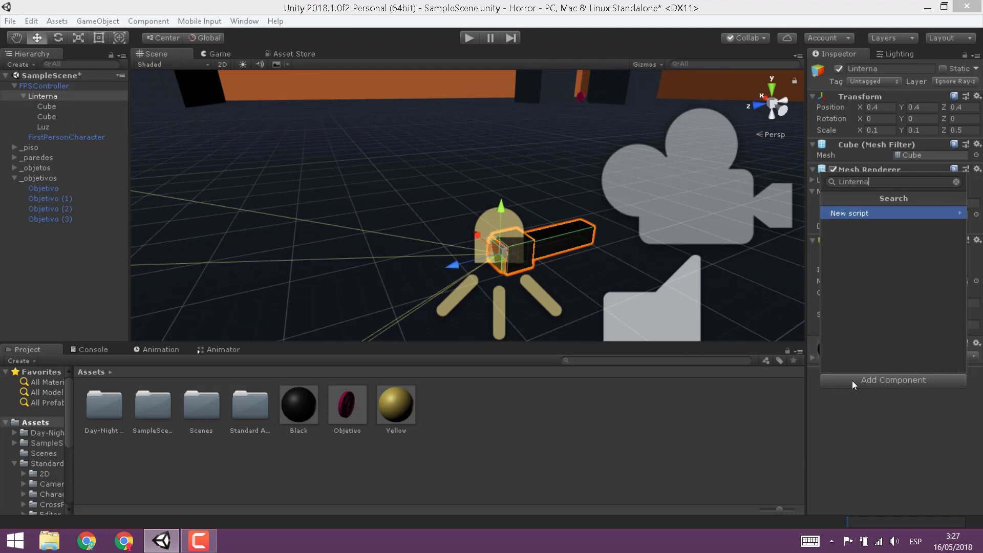
pyautogui.press('Return')
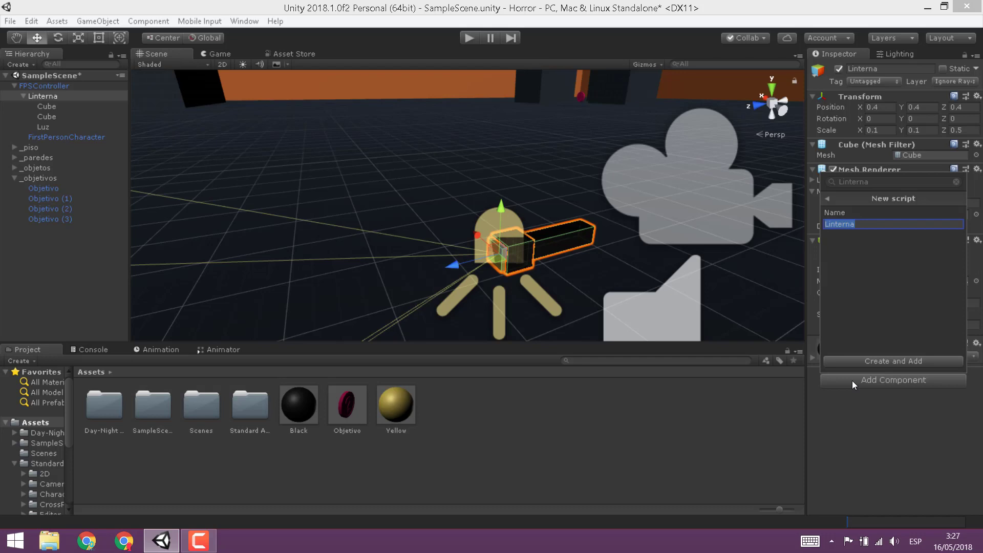
pyautogui.press('Return')
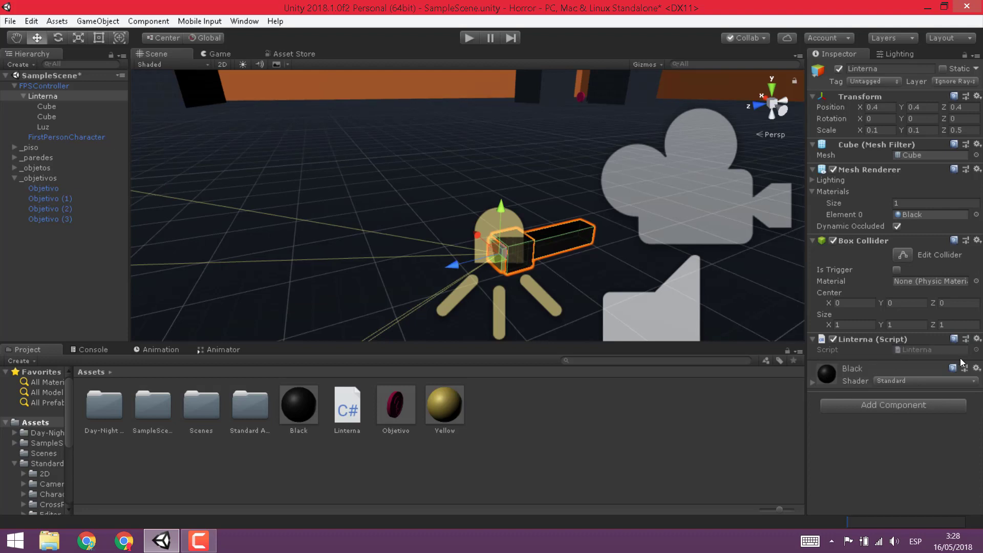
# Step: Open Linterna.cs in Visual Studio and move the class, Start and Update opening braces onto their own lines
pyautogui.doubleClick(930, 351)
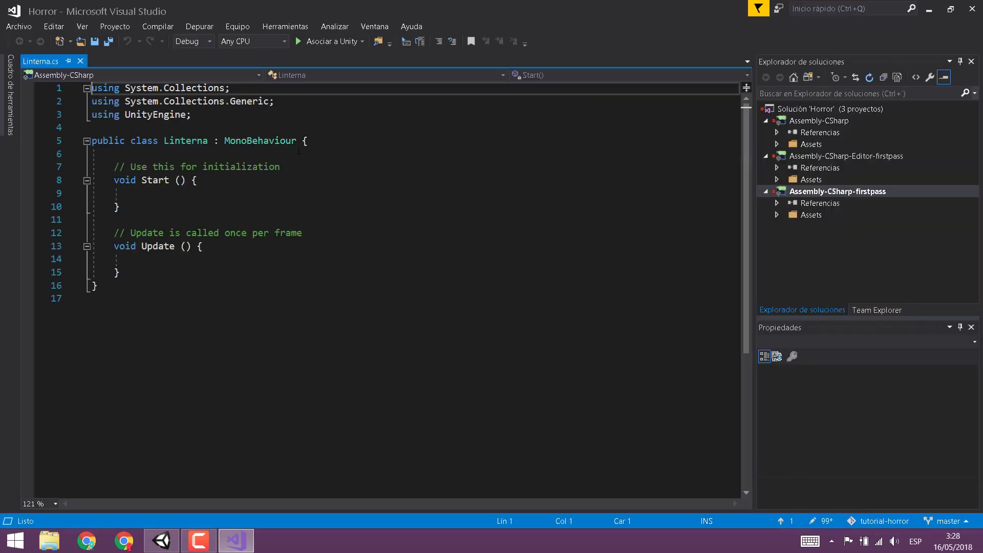
pyautogui.press('Return')
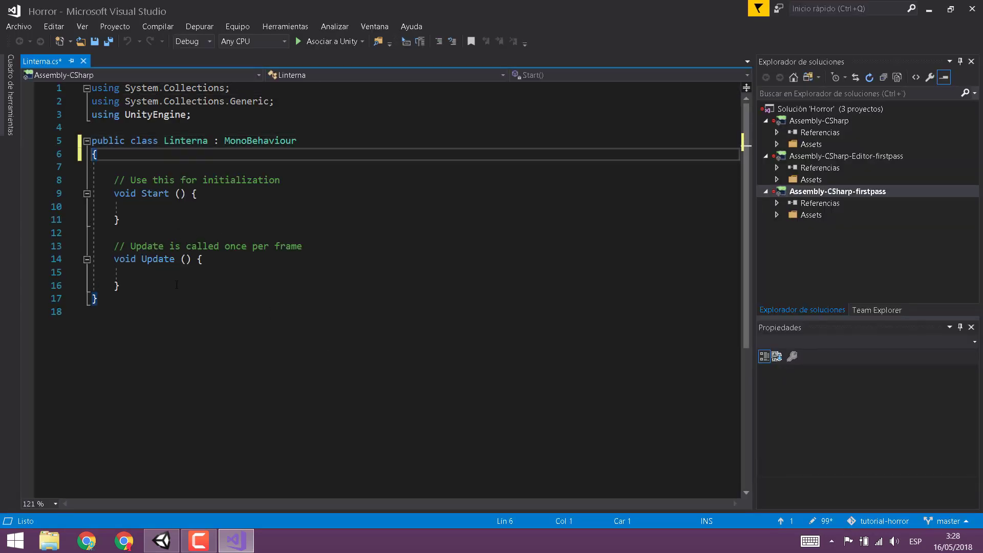
pyautogui.click(203, 259)
pyautogui.press('Left')
pyautogui.press('Return')
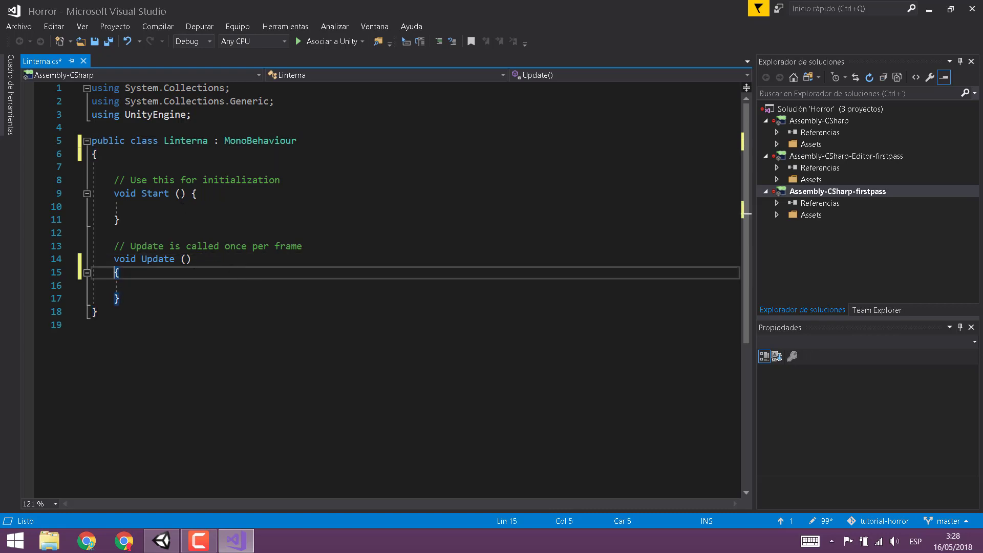
pyautogui.click(191, 193)
pyautogui.press('Return')
# Step: Delete the template comments and the Start and Update methods, leaving an empty class body
pyautogui.click(303, 259)
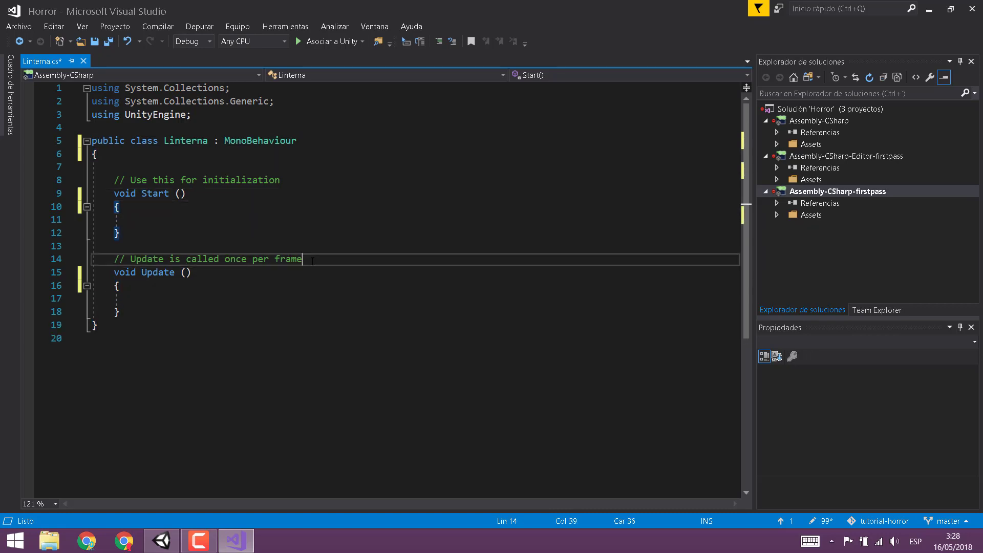
pyautogui.hotkey('shift', 'Home')
pyautogui.hotkey('shift', 'Home')
pyautogui.press('Delete')
pyautogui.click(287, 180)
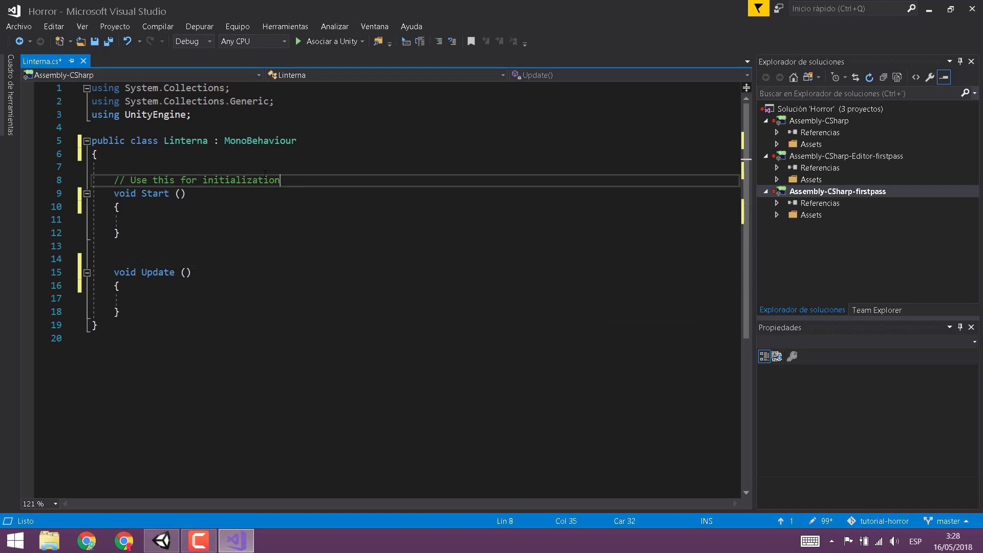
pyautogui.hotkey('shift', 'Home')
pyautogui.hotkey('shift', 'Home')
pyautogui.press('Delete')
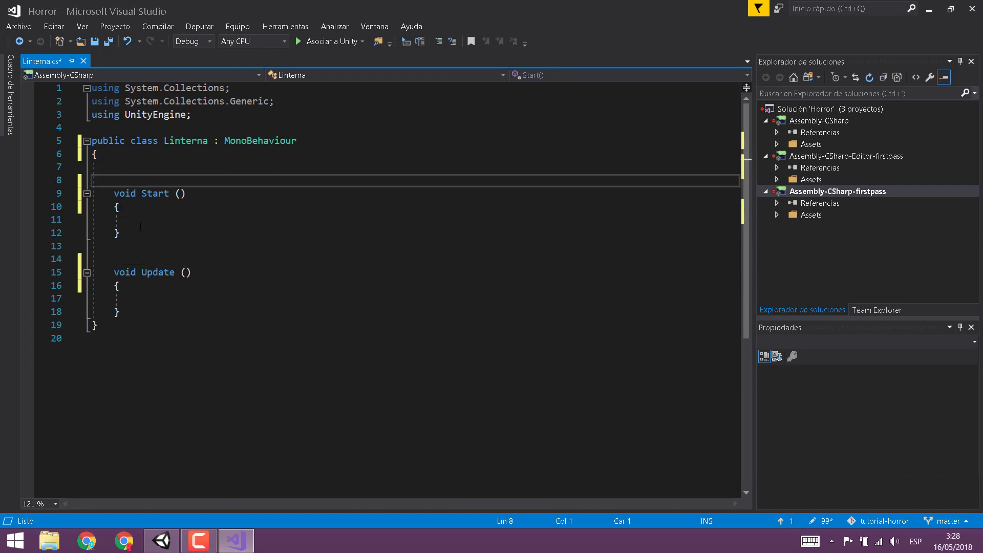
pyautogui.moveTo(121, 311); pyautogui.dragTo(116, 170)
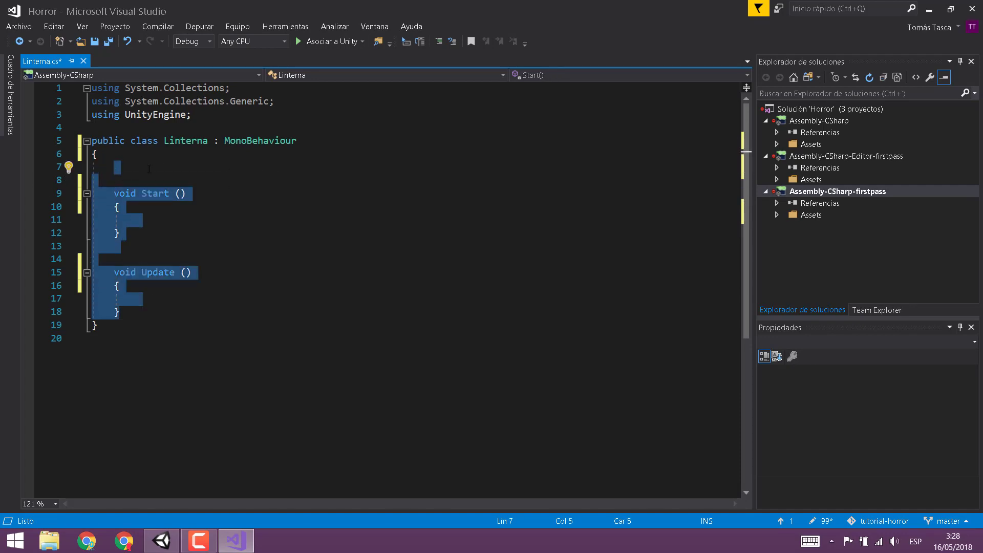
pyautogui.press('Delete')
pyautogui.press('Return')
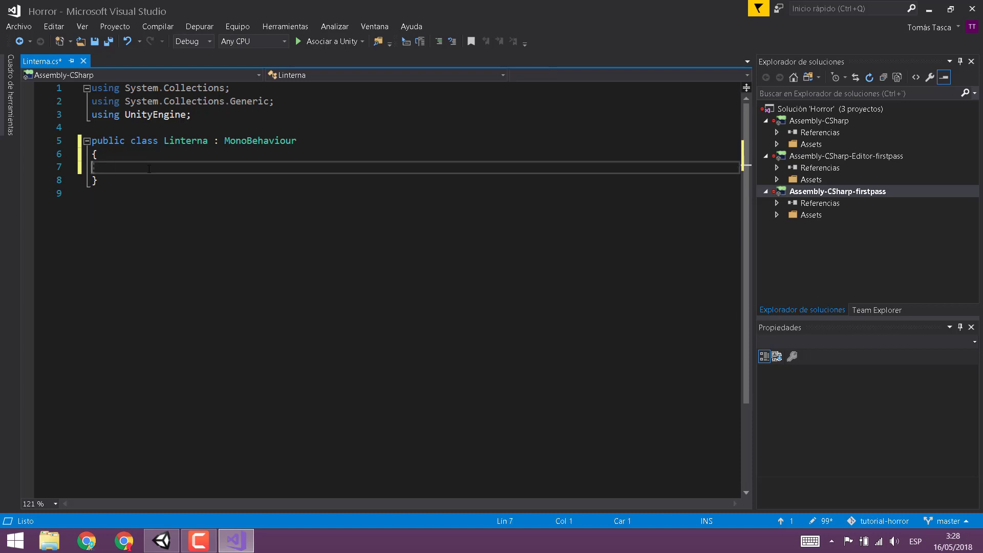
# Step: Insert empty Awake and Start method stubs into the Linterna class with IntelliSense
pyautogui.press('BackSpace')
pyautogui.press('BackSpace')
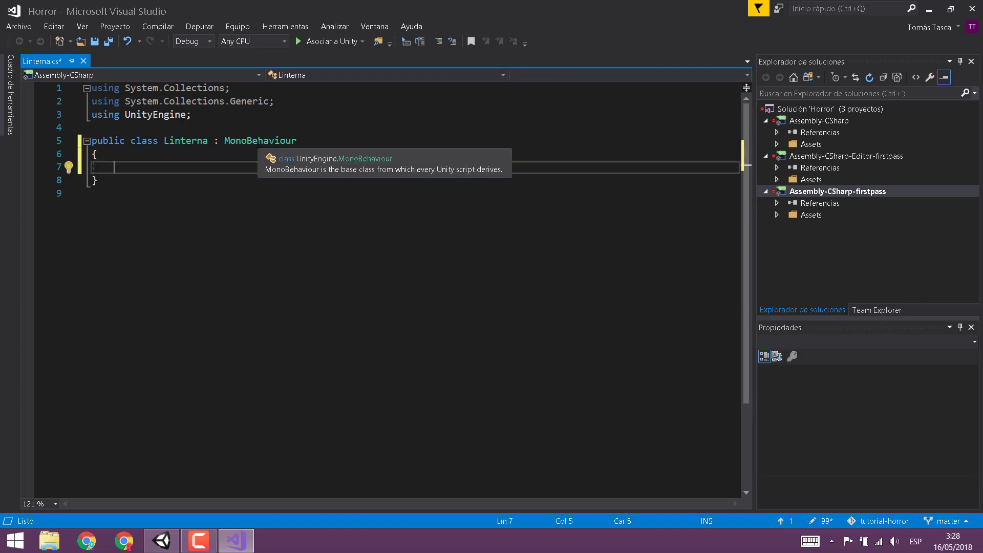
pyautogui.write('awk')
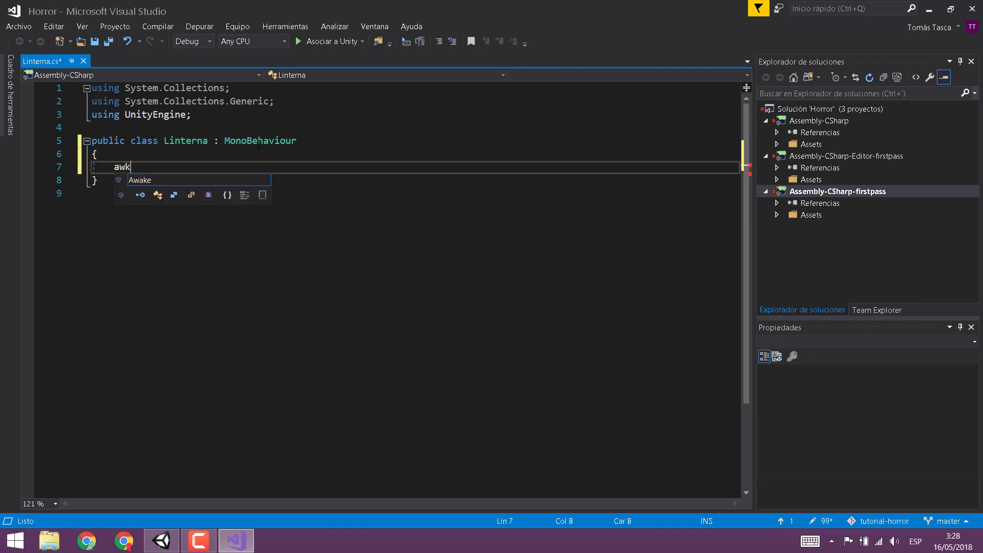
pyautogui.press('Escape')
pyautogui.press('Tab')
pyautogui.press('Down')
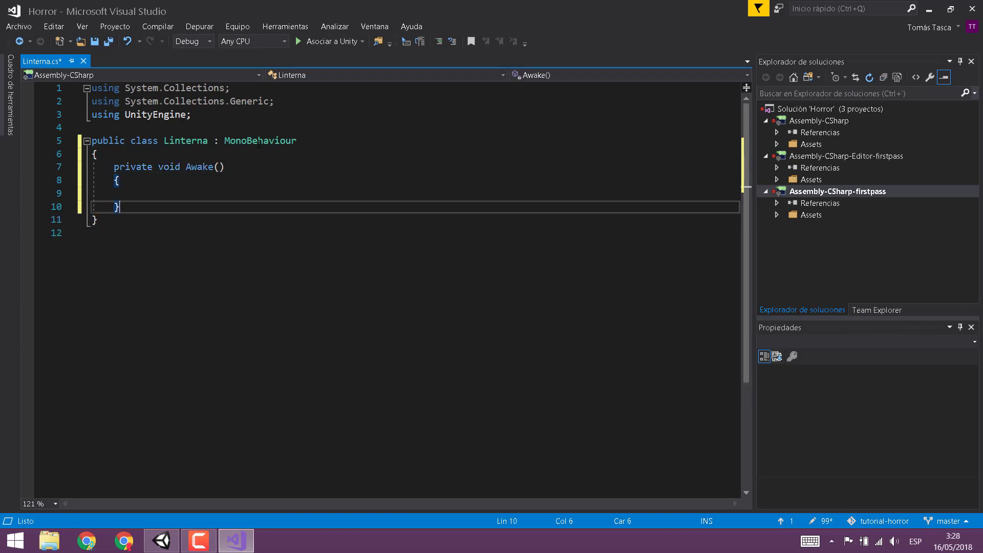
pyautogui.press('End')
pyautogui.press('Return')
pyautogui.press('Return')
pyautogui.write('start')
pyautogui.press('Tab')
pyautogui.press('Down')
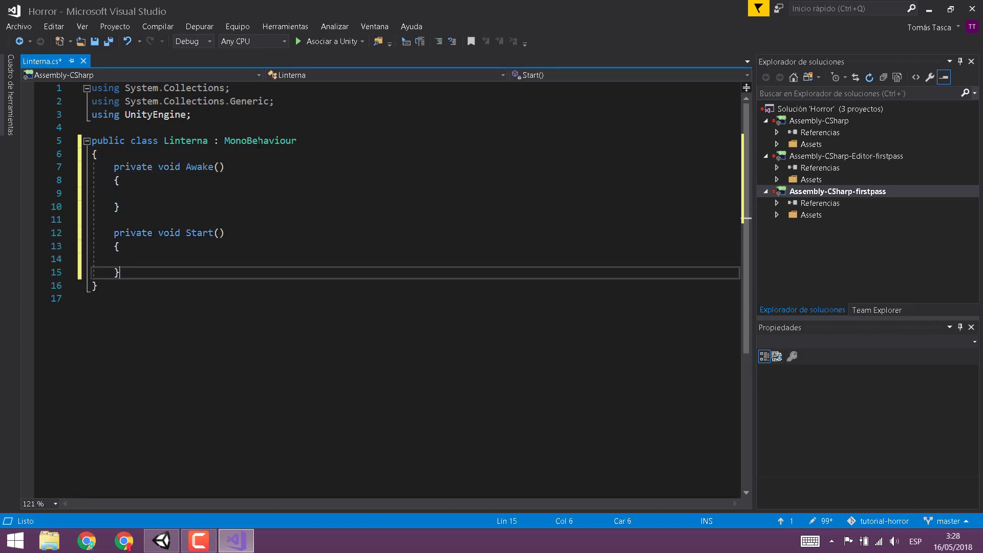
pyautogui.press('Down')
pyautogui.press('Up')
pyautogui.press('End')
pyautogui.press('Return')
pyautogui.press('Return')
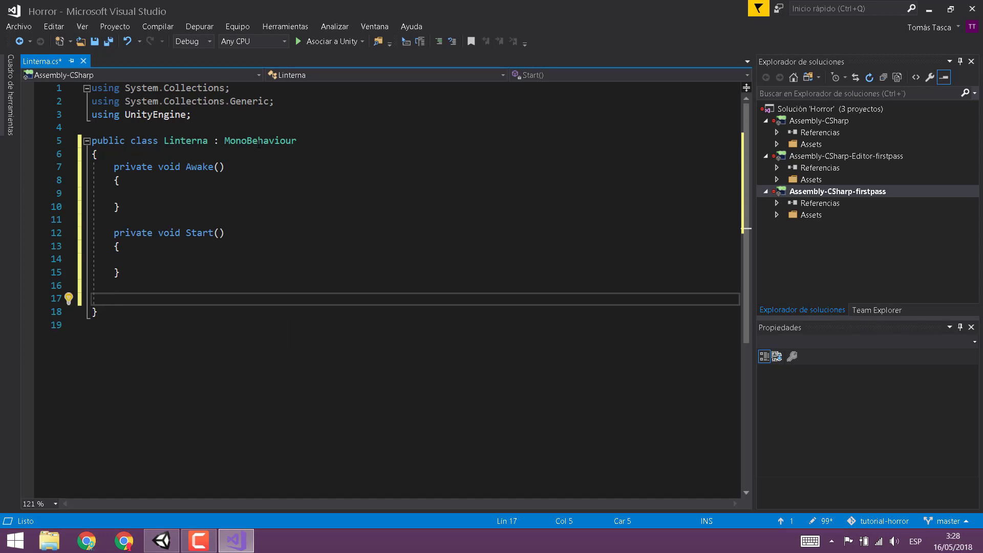
# Step: Add Update, FixedUpdate and LateUpdate method stubs, then save the script
pyautogui.write('upda')
pyautogui.press('Tab')
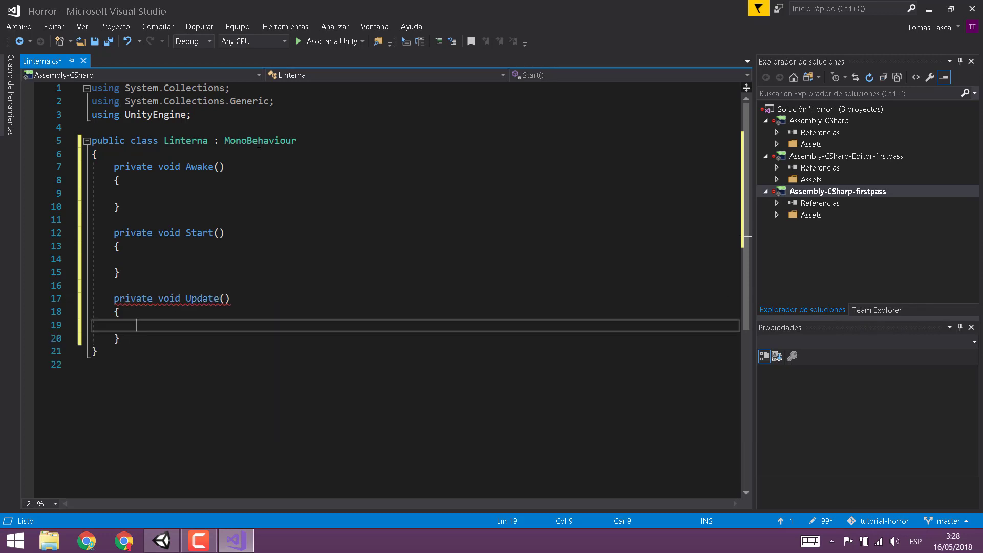
pyautogui.press('Down')
pyautogui.press('End')
pyautogui.press('Return')
pyautogui.press('Return')
pyautogui.write('fixe')
pyautogui.press('Tab')
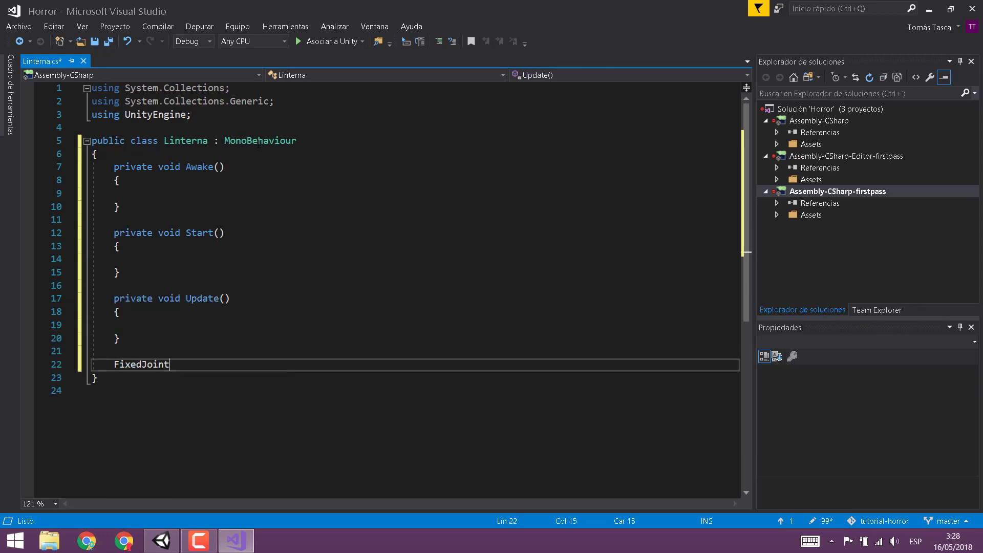
pyautogui.hotkey('shift', 'Home')
pyautogui.write('fixedu')
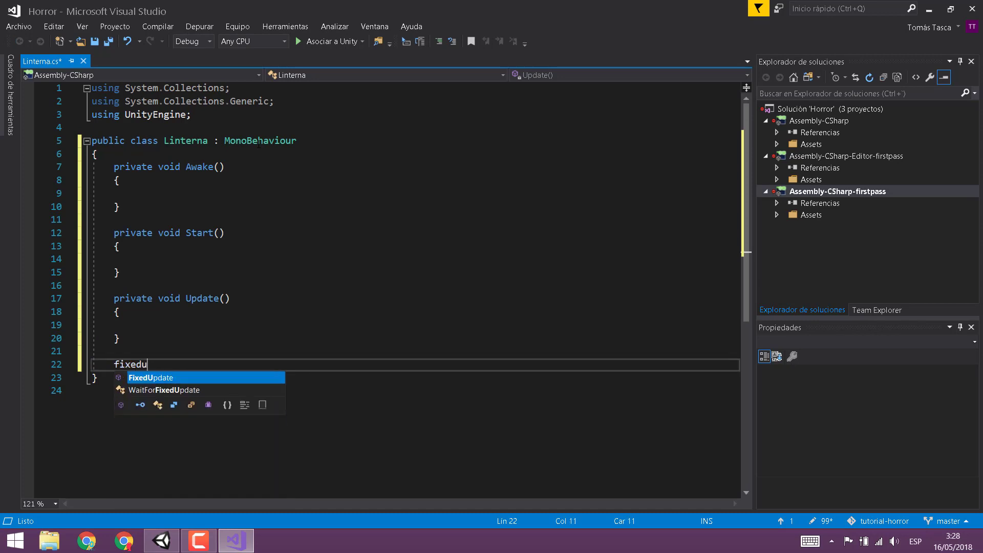
pyautogui.press('Tab')
pyautogui.press('Down')
pyautogui.press('End')
pyautogui.press('Return')
pyautogui.press('Return')
pyautogui.write('l')
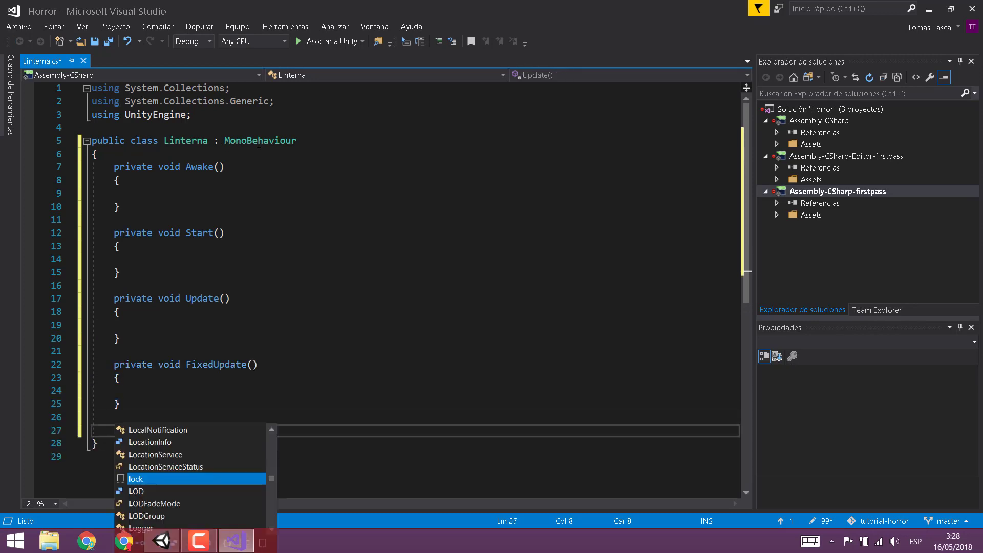
pyautogui.write('ate')
pyautogui.press('Tab')
pyautogui.hotkey('ctrl', 's')
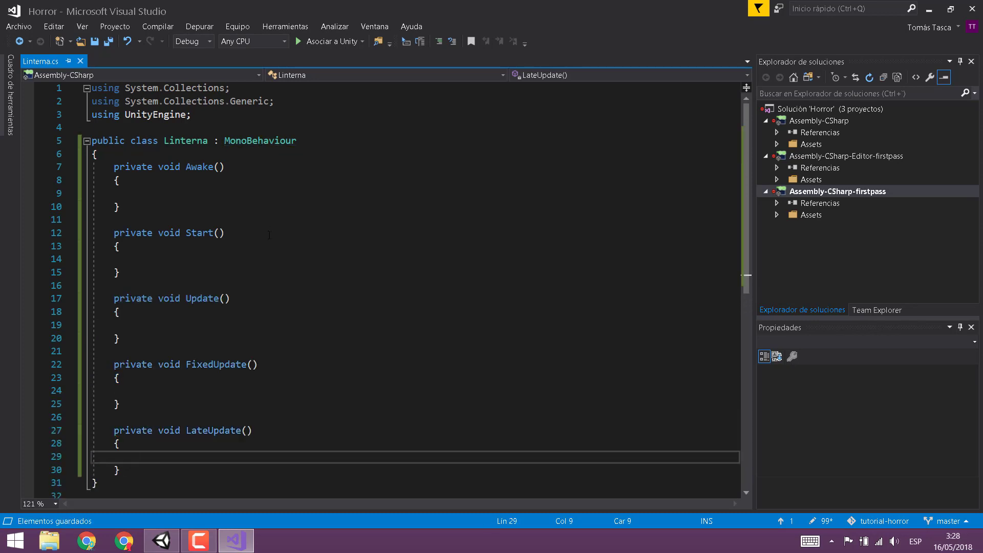
# Step: Highlight each of the five method names in turn, then select all five methods
pyautogui.doubleClick(191, 168)
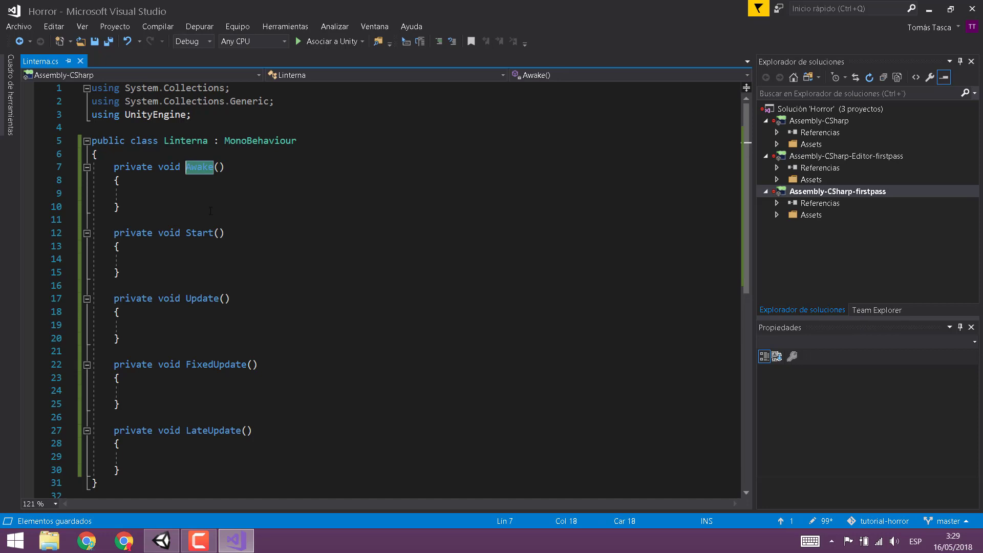
pyautogui.doubleClick(200, 234)
pyautogui.scroll(-1, 204, 177)
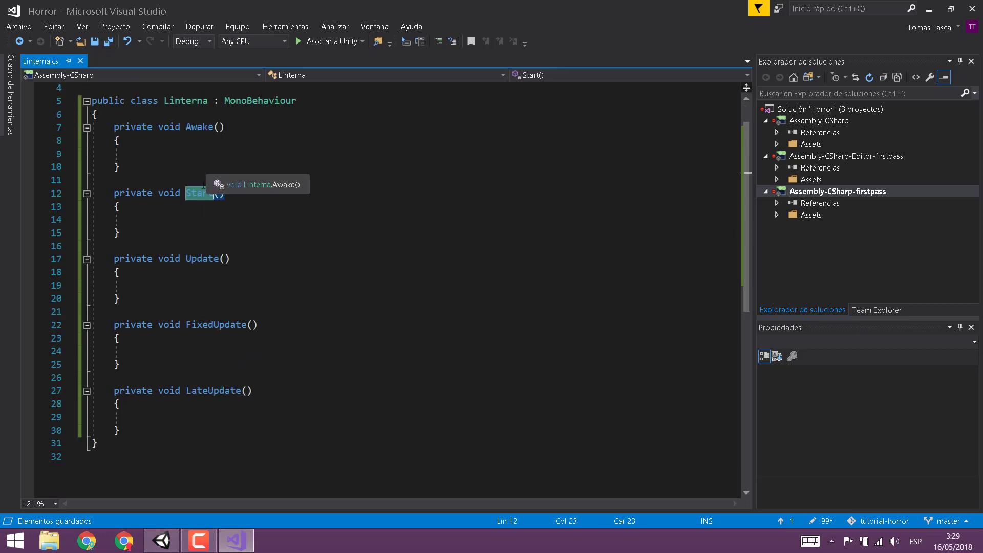
pyautogui.doubleClick(202, 259)
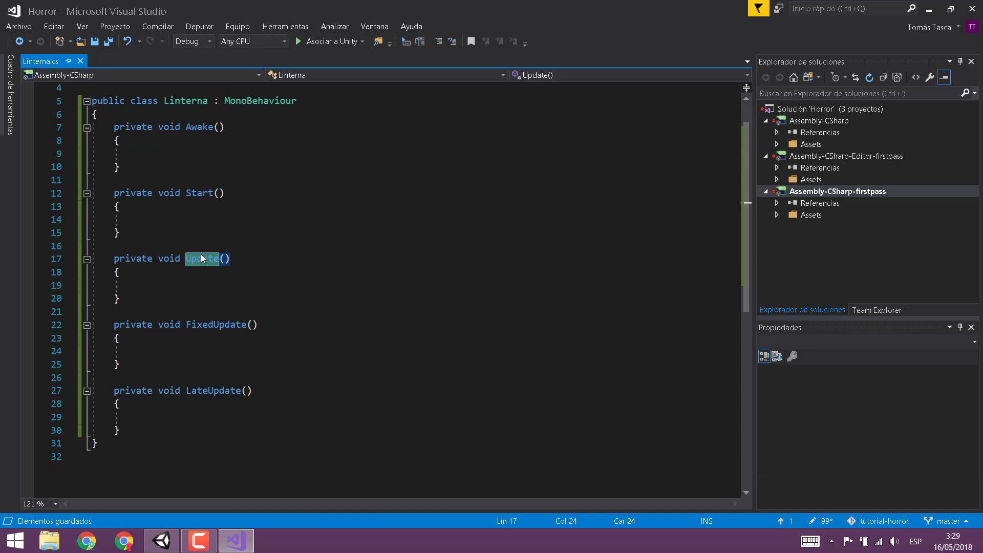
pyautogui.doubleClick(207, 327)
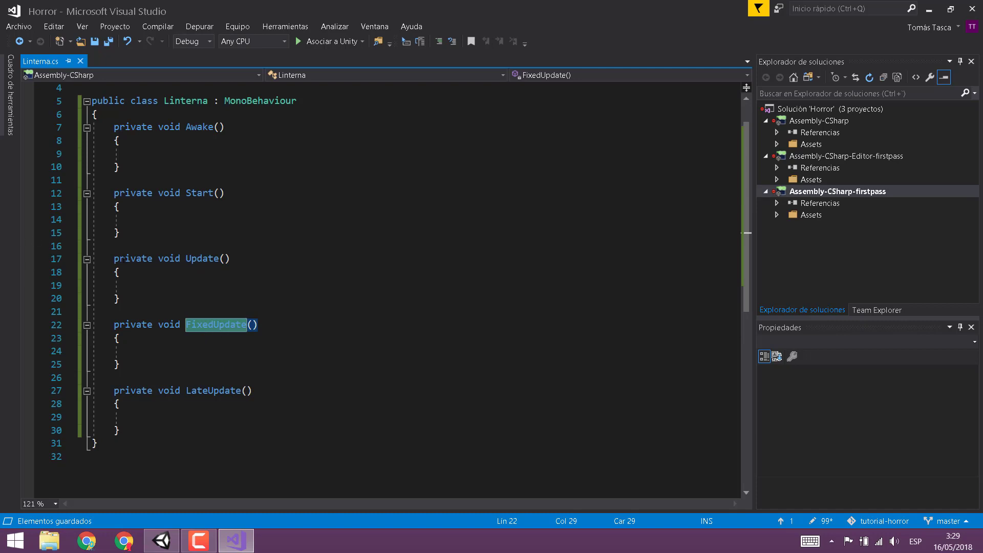
pyautogui.click(206, 267)
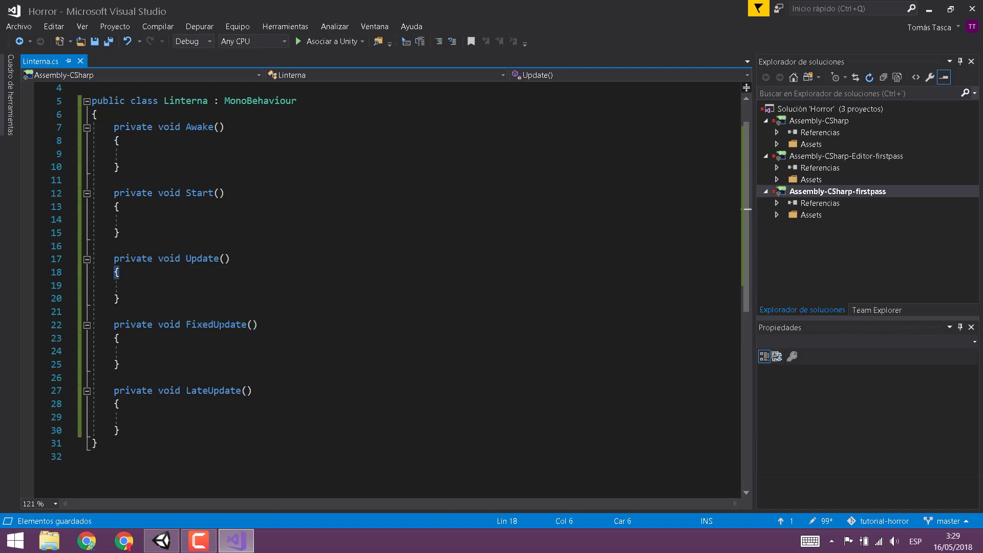
pyautogui.doubleClick(221, 327)
pyautogui.doubleClick(222, 391)
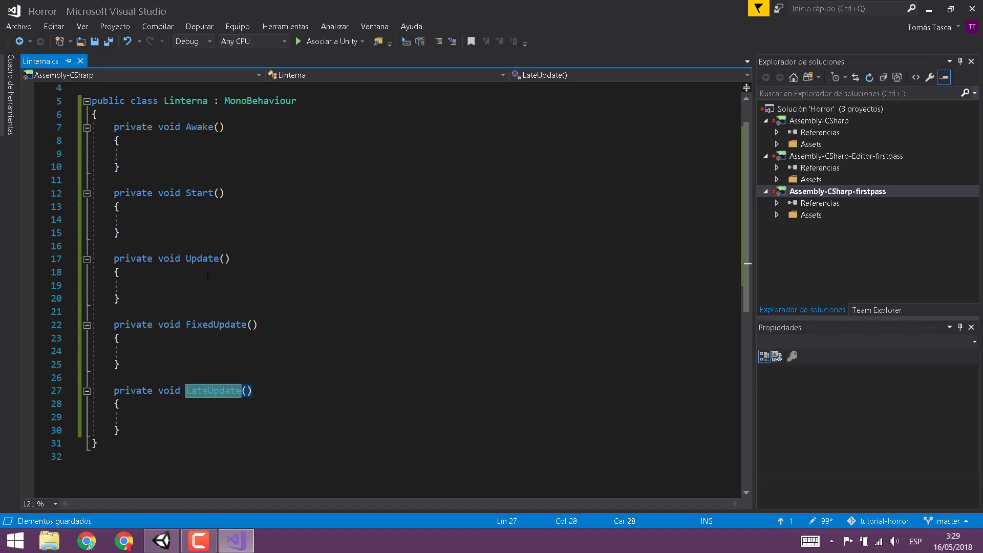
pyautogui.click(201, 258)
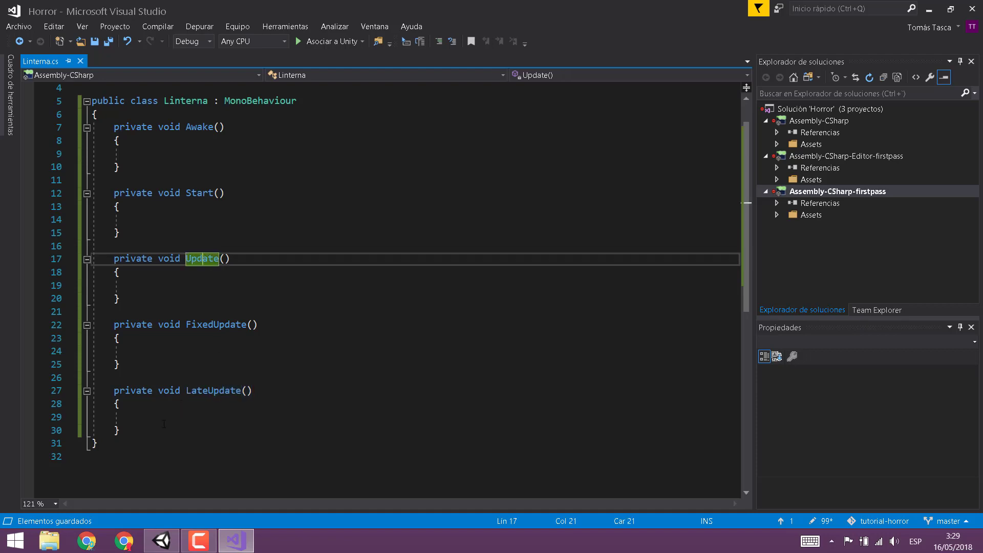
pyautogui.moveTo(120, 431)
pyautogui.mouseDown()
pyautogui.moveTo(107, 165)
pyautogui.moveTo(122, 133)
pyautogui.mouseUp()
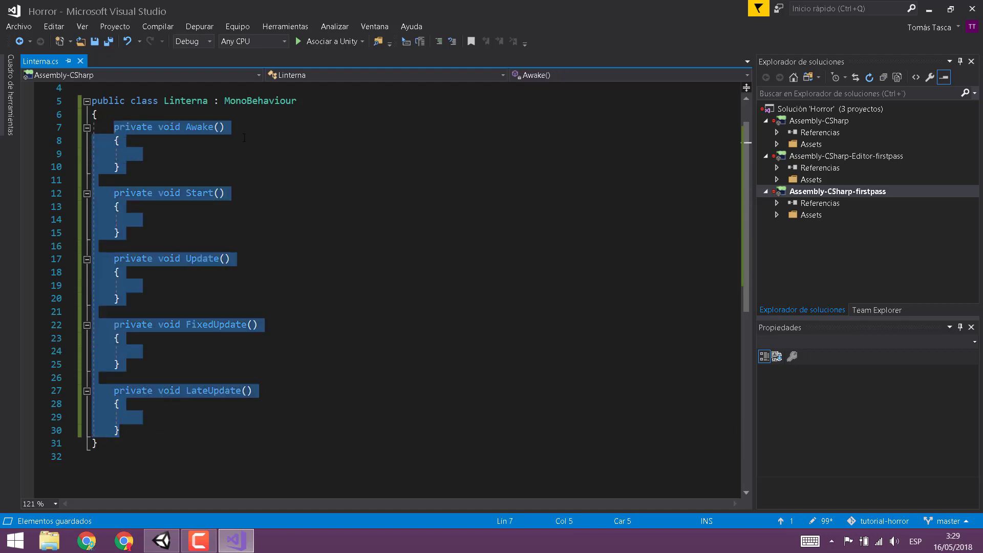
# Step: Delete the five lifecycle methods, save, and erase a mistyped 'public private' declaration
pyautogui.press('Delete')
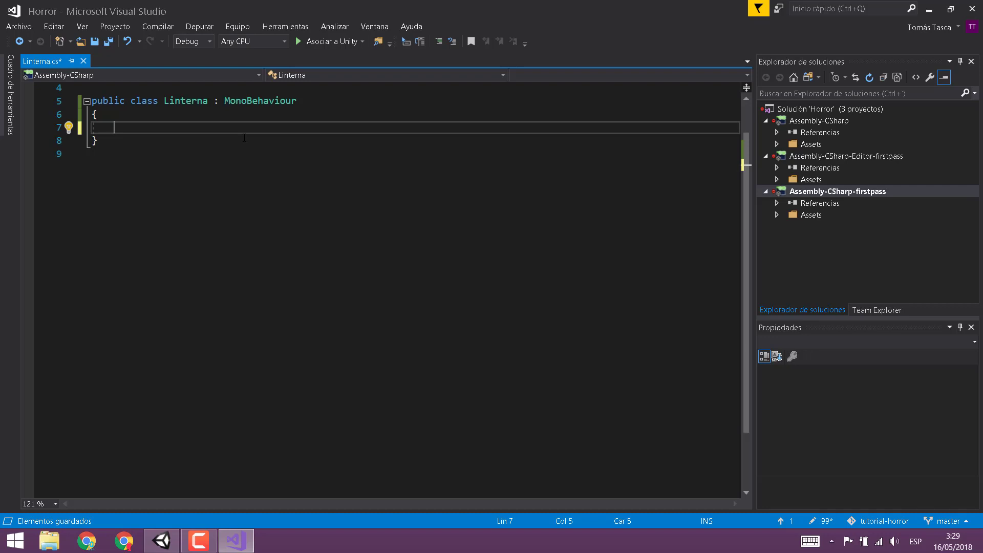
pyautogui.hotkey('ctrl', 's')
pyautogui.write('public')
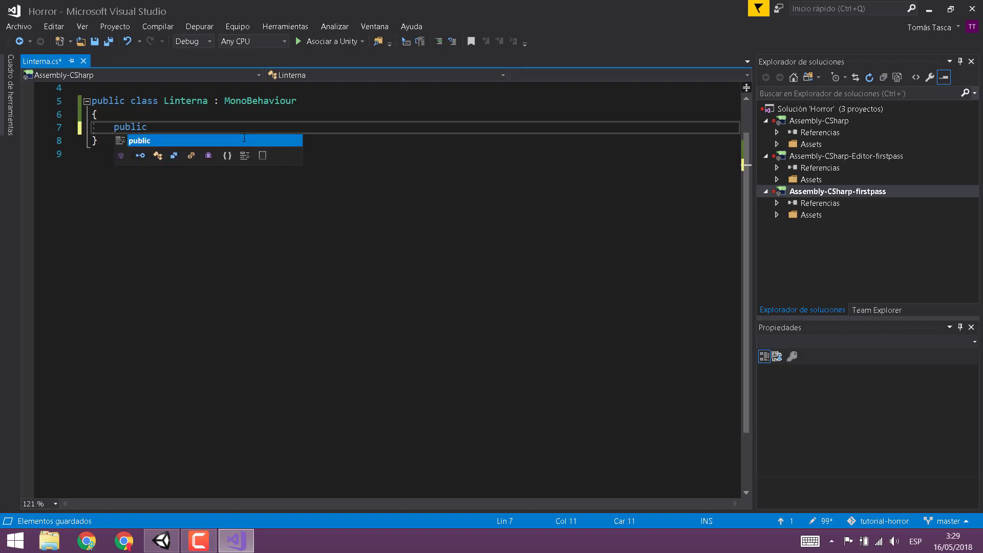
pyautogui.write(' pr')
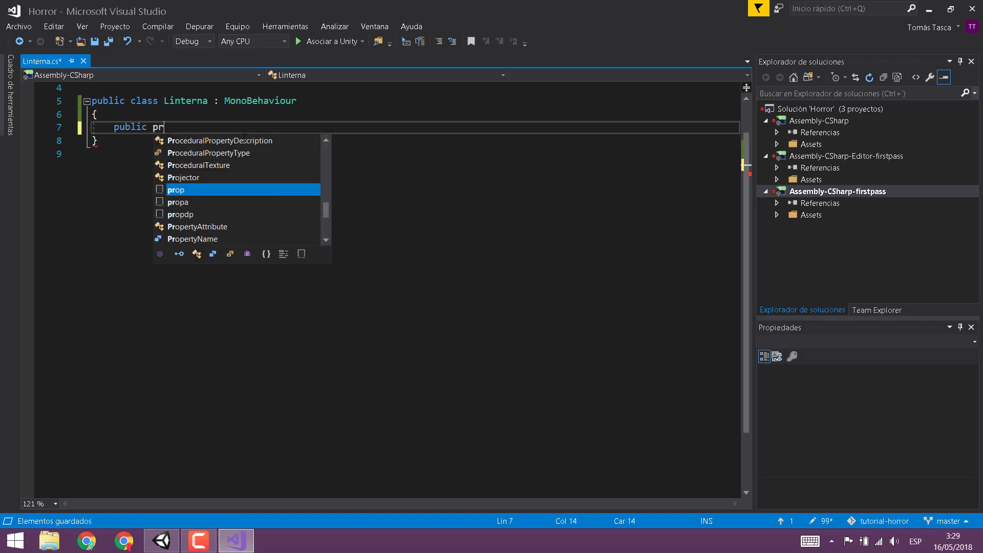
pyautogui.write('iva')
pyautogui.write('te')
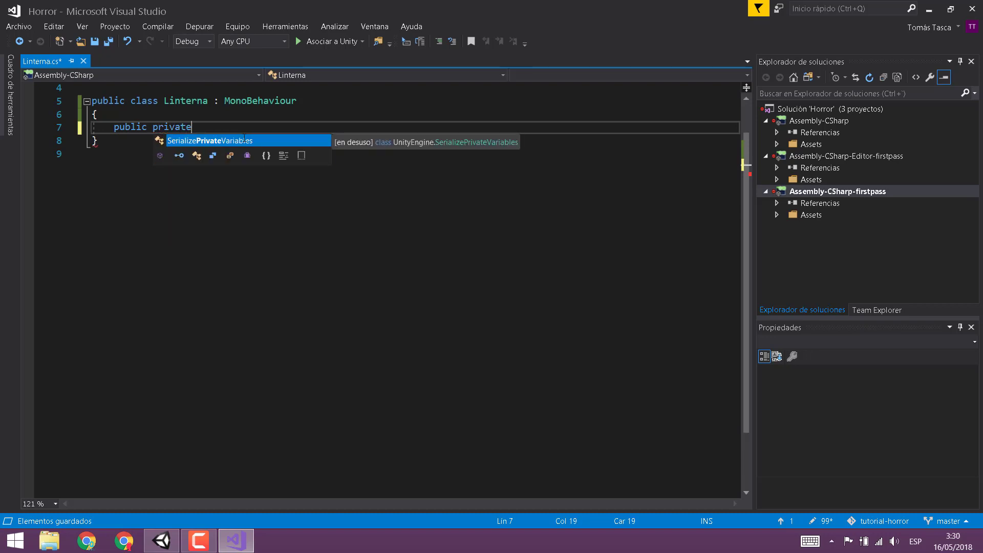
pyautogui.hotkey('ctrl', 'shift', 'Left')
pyautogui.hotkey('ctrl', 'shift', 'Left')
pyautogui.hotkey('ctrl', 'shift', 'Left')
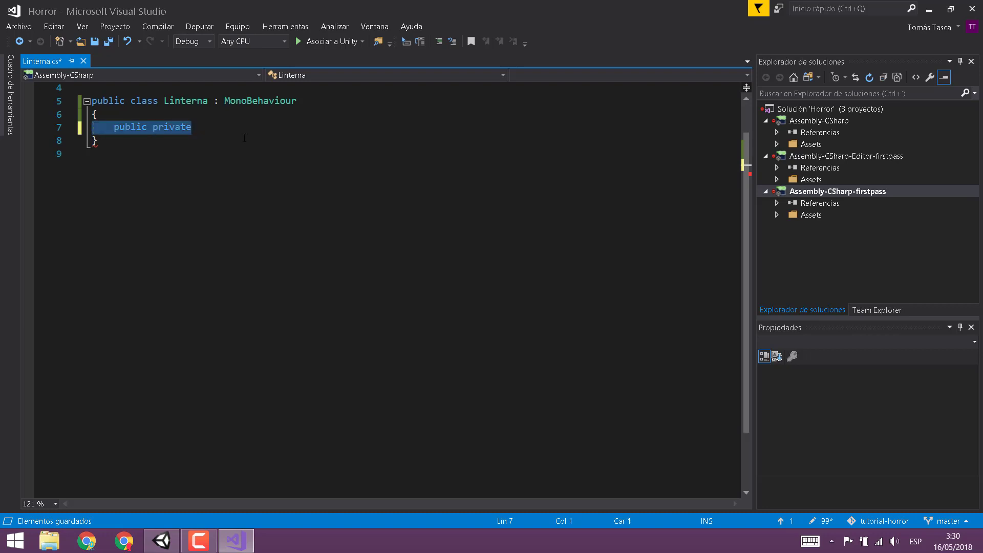
pyautogui.hotkey('ctrl', 'shift', 'Right')
pyautogui.press('BackSpace')
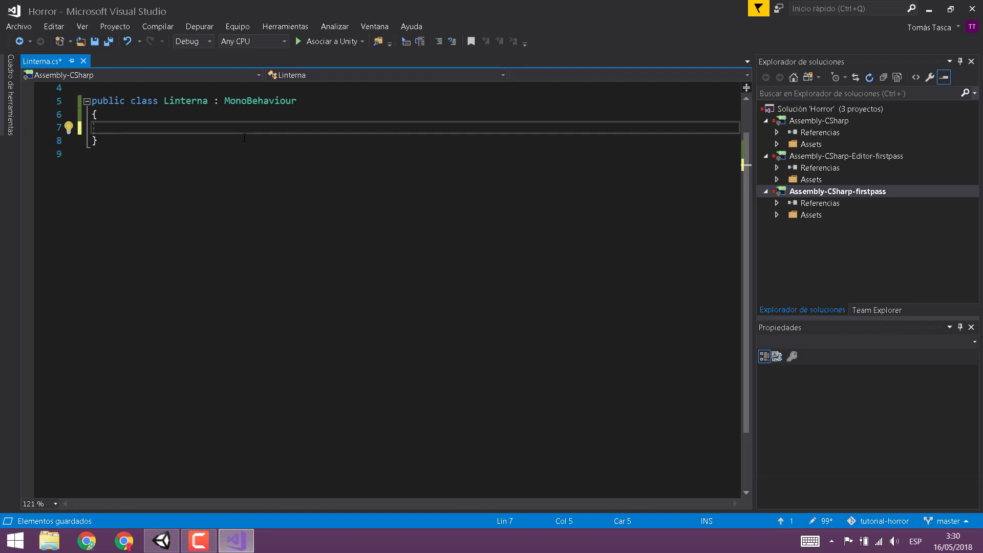
# Step: Type a public field, trying int, float, string, GameObject and Transform as its type
pyautogui.write('public')
pyautogui.write('i')
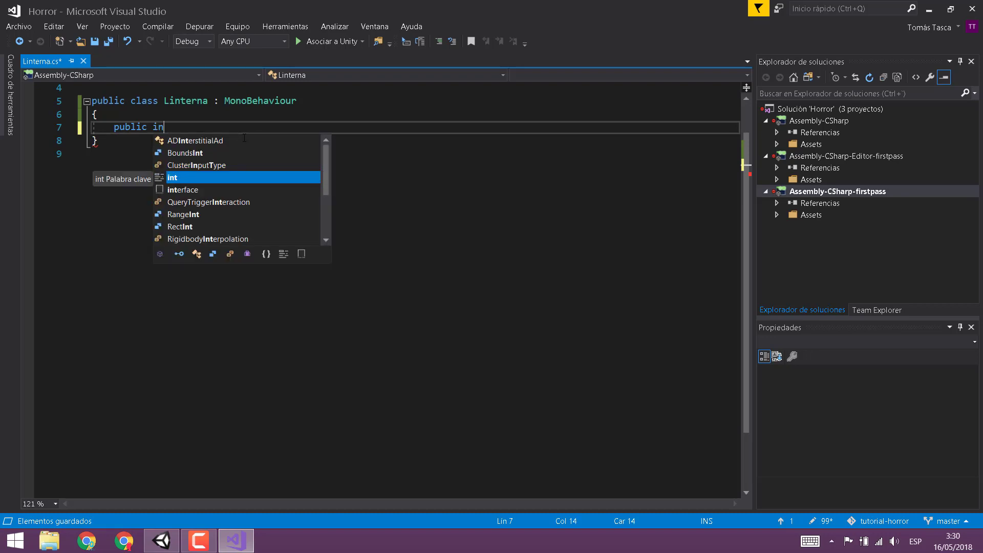
pyautogui.write('n')
pyautogui.press('BackSpace')
pyautogui.press('BackSpace')
pyautogui.write('oat')
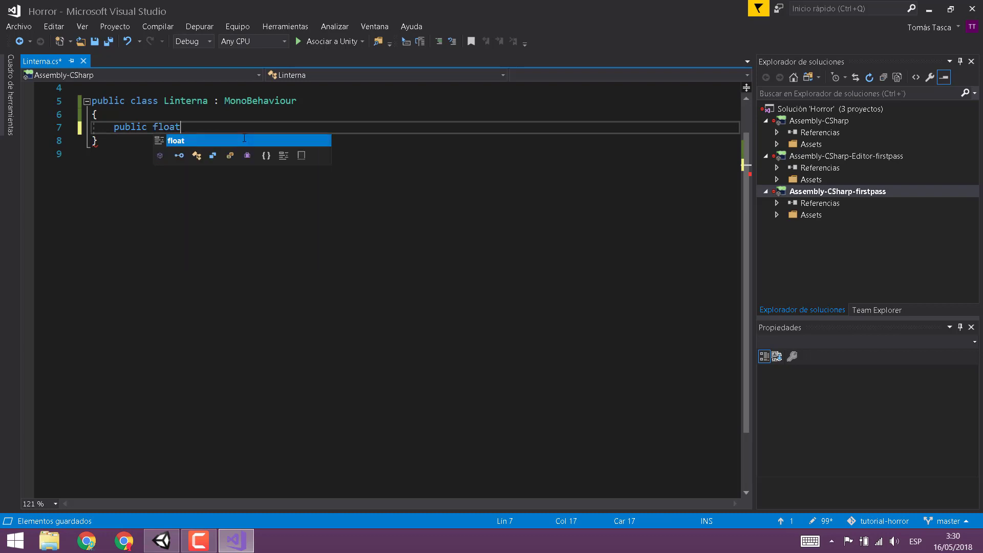
pyautogui.press('BackSpace')
pyautogui.press('BackSpace')
pyautogui.press('BackSpace')
pyautogui.press('BackSpace')
pyautogui.press('BackSpace')
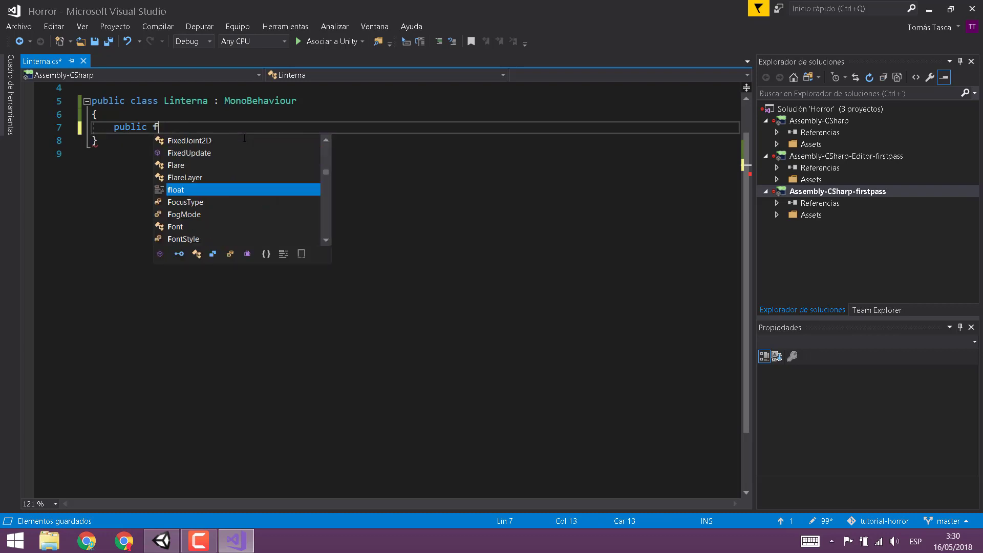
pyautogui.write('string')
pyautogui.hotkey('ctrl', 'shift', 'Left')
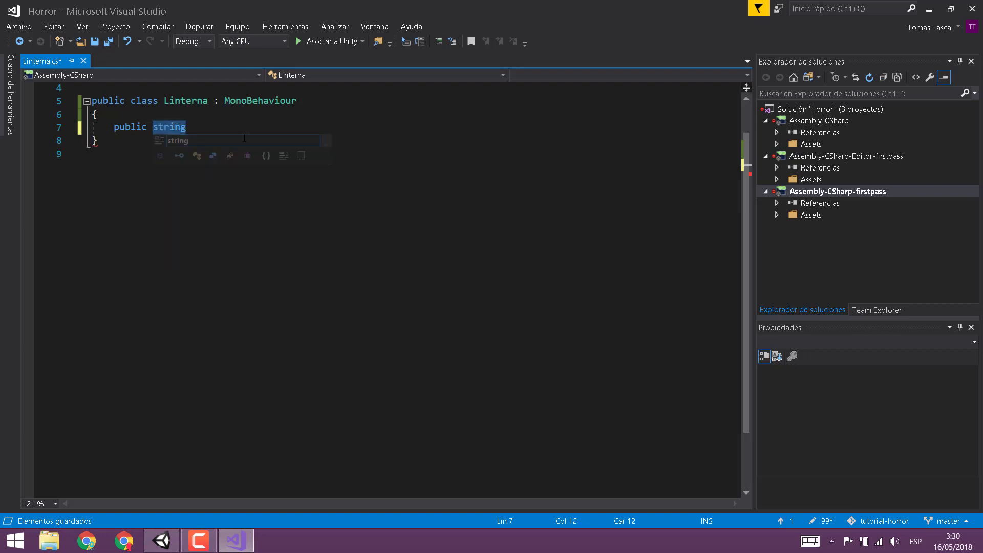
pyautogui.hotkey('ctrl', 'space')
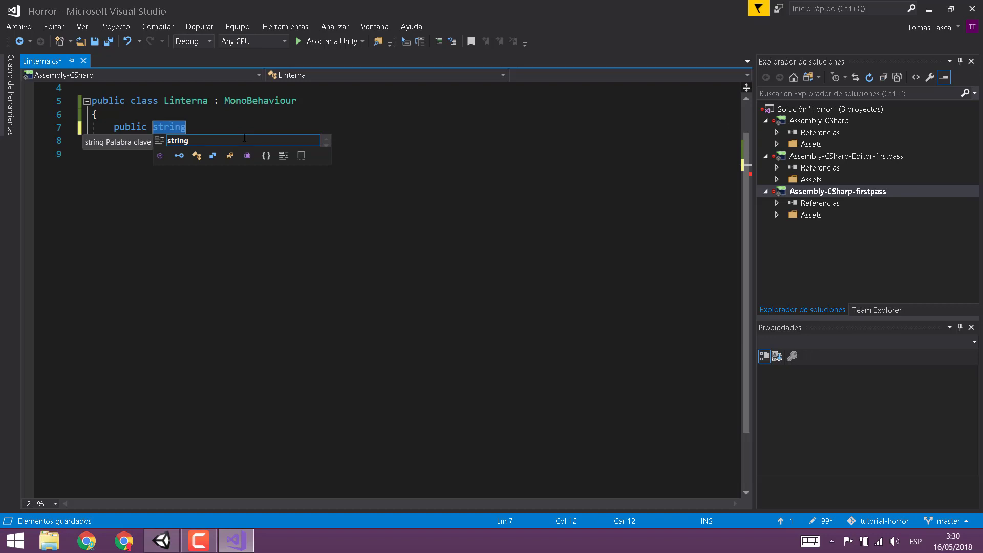
pyautogui.press('BackSpace')
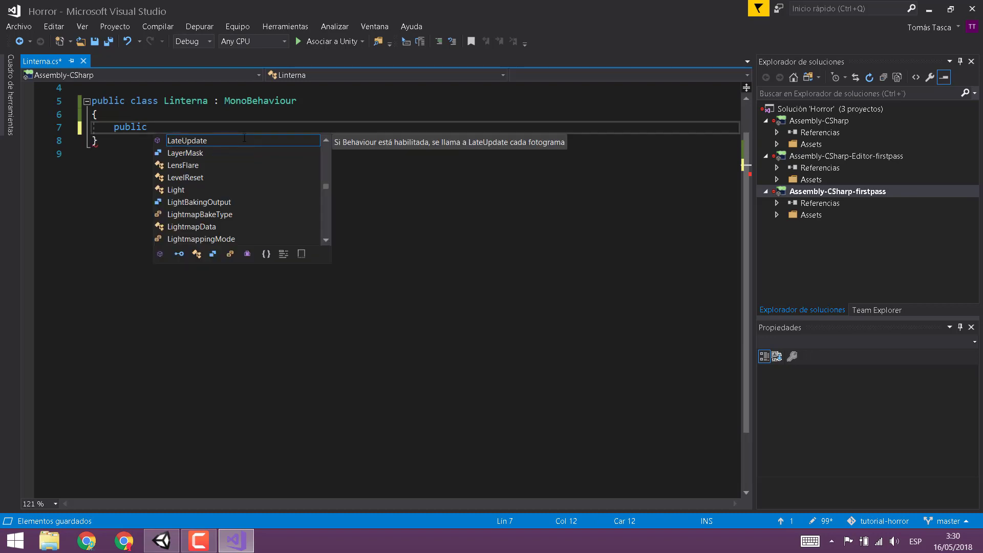
pyautogui.write('Gam')
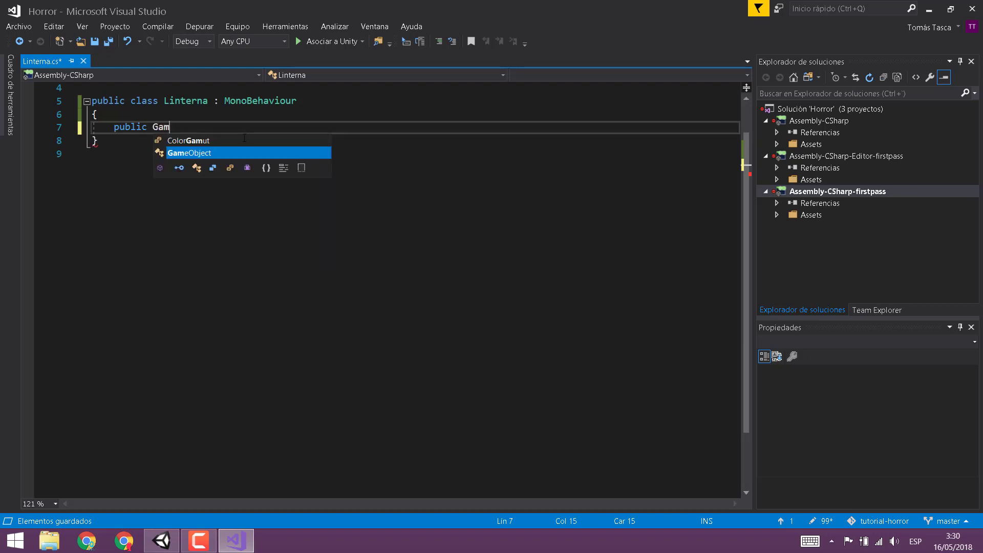
pyautogui.write('e')
pyautogui.press('Tab')
pyautogui.hotkey('ctrl', 'shift', 'Left')
pyautogui.write('Tr')
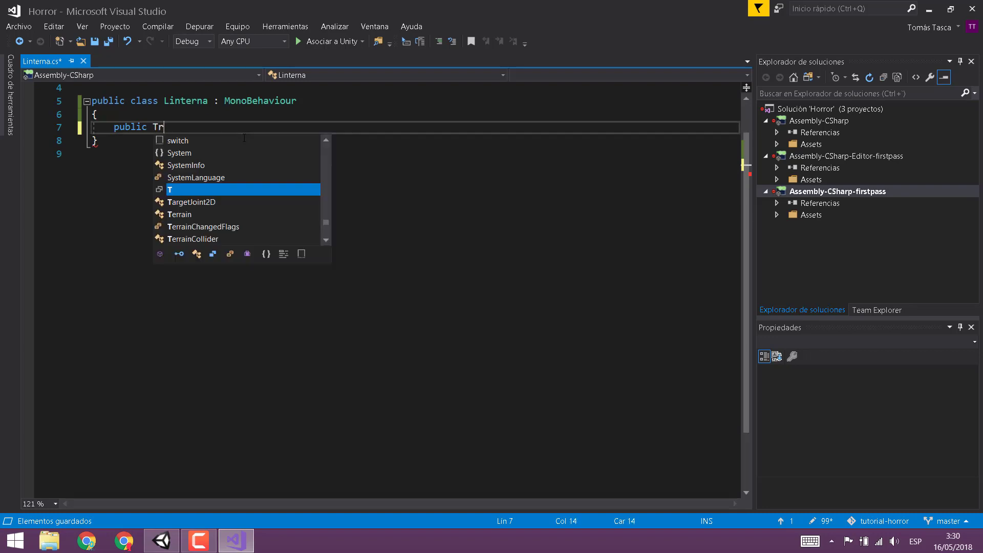
pyautogui.write('ans')
pyautogui.press('Tab')
pyautogui.hotkey('ctrl', 'shift', 'Left')
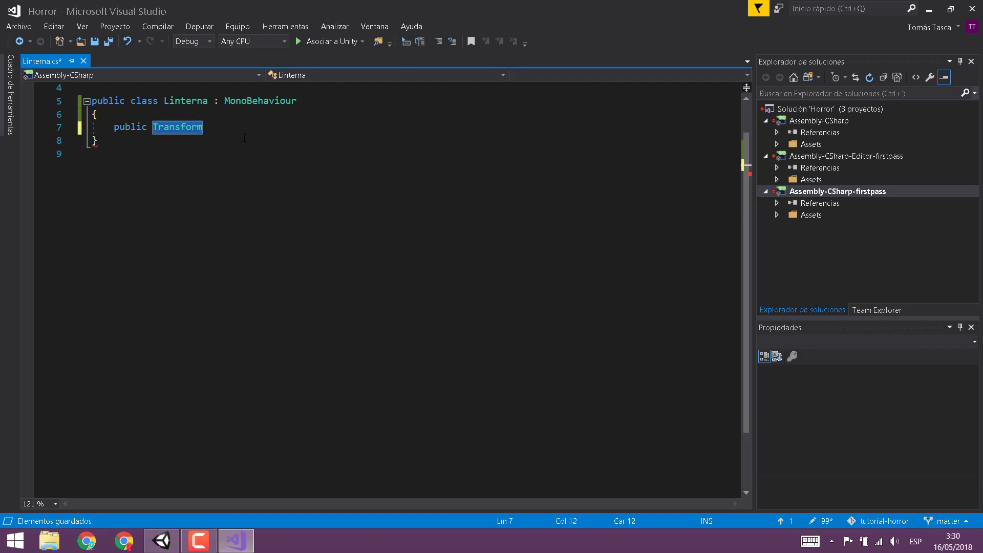
# Step: Try a Linterna-typed field, then clear line 7 back to an empty indented line
pyautogui.write('Linten')
pyautogui.press('Return')
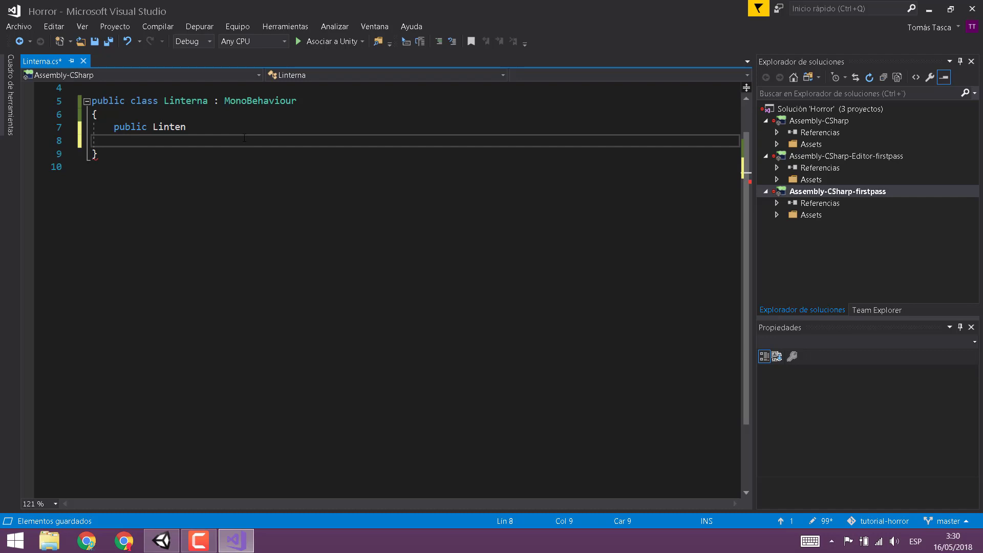
pyautogui.press('BackSpace')
pyautogui.hotkey('ctrl', 'shift', 'Left')
pyautogui.write('Linten')
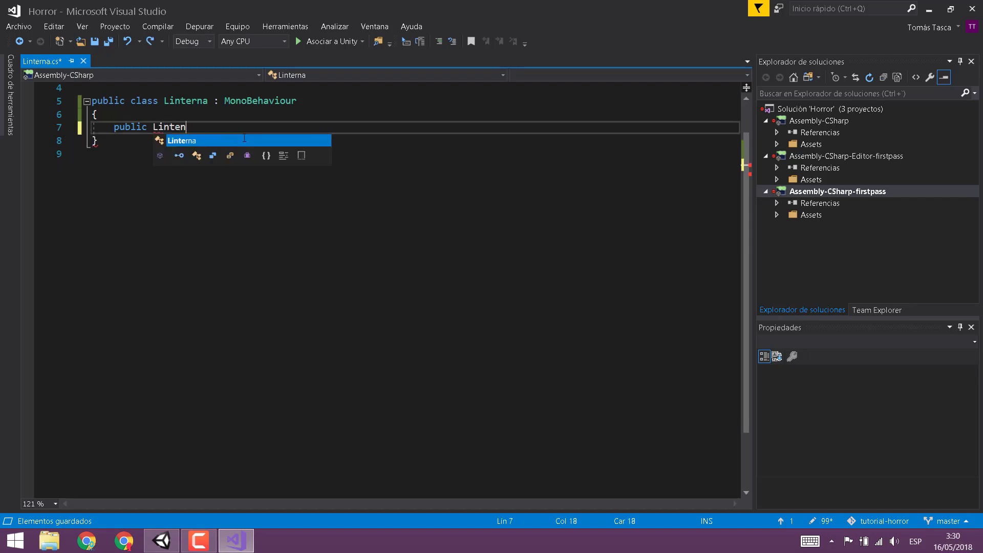
pyautogui.press('Return')
pyautogui.press('BackSpace')
pyautogui.hotkey('ctrl', 'shift', 'Left')
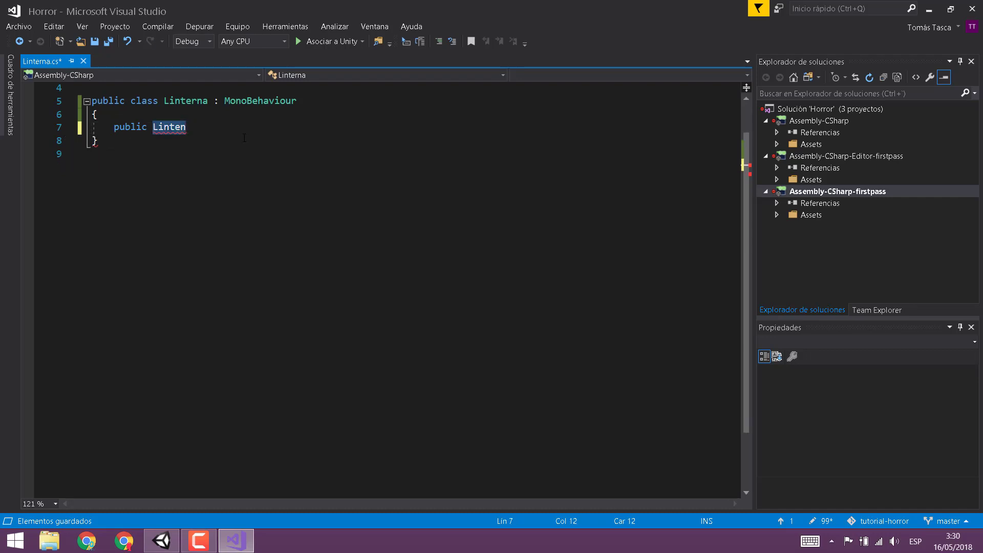
pyautogui.write('Lint')
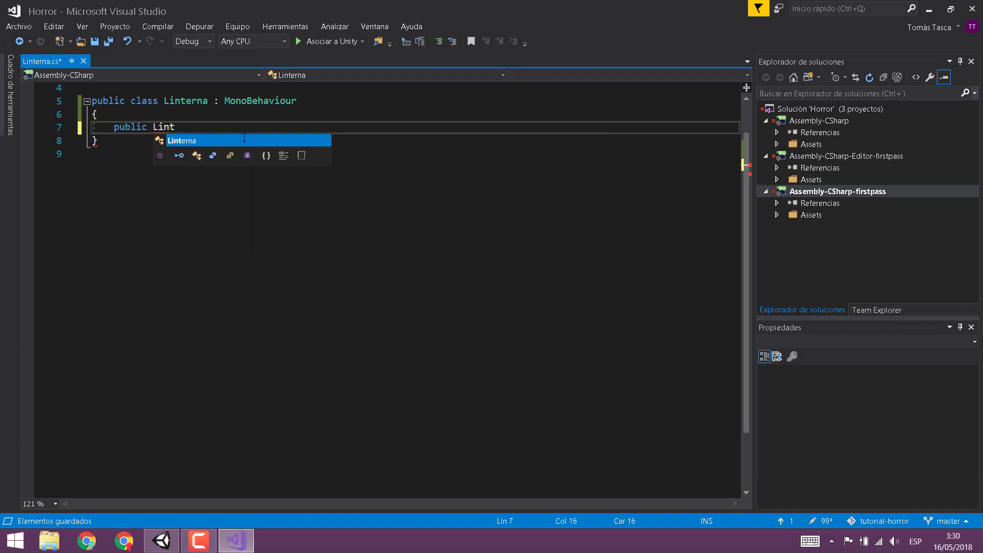
pyautogui.press('Tab')
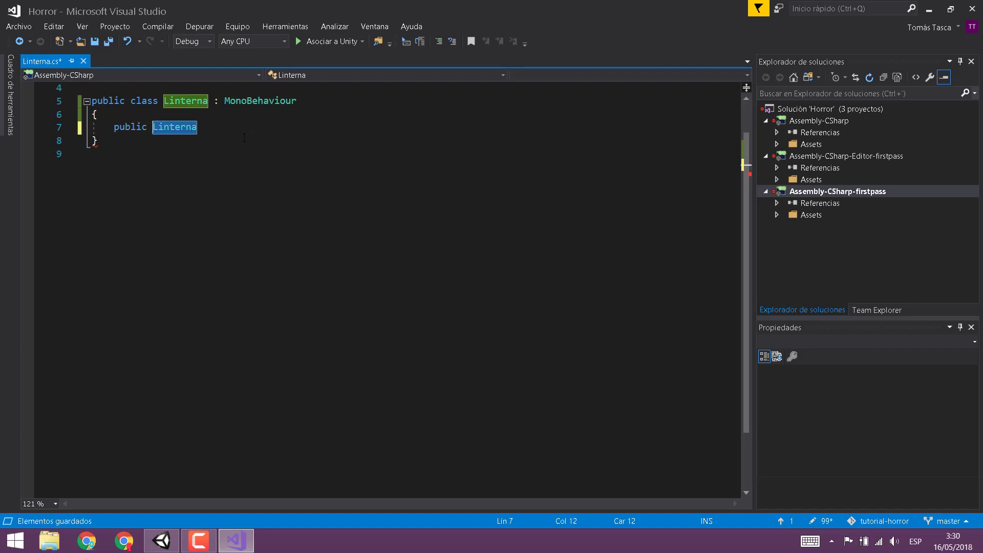
pyautogui.hotkey('ctrl', 'BackSpace')
pyautogui.hotkey('ctrl', 'shift', 'Left')
pyautogui.press('BackSpace')
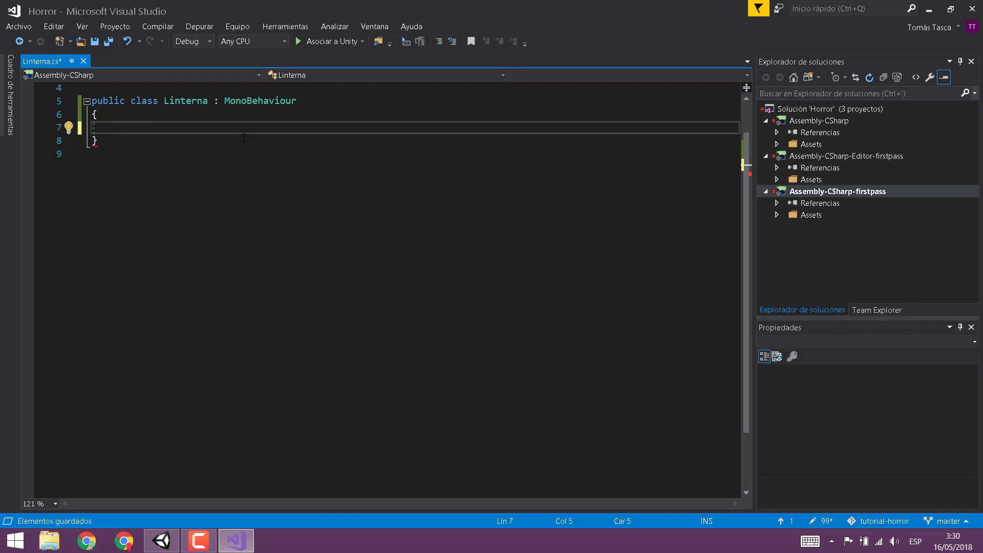
# Step: Declare 'public float bateria;' in the Linterna class and save
pyautogui.write('public')
pyautogui.write(' int')
pyautogui.hotkey('ctrl', 'shift', 'Left')
pyautogui.write('float ')
pyautogui.write('bateria;')
pyautogui.hotkey('ctrl', 's')
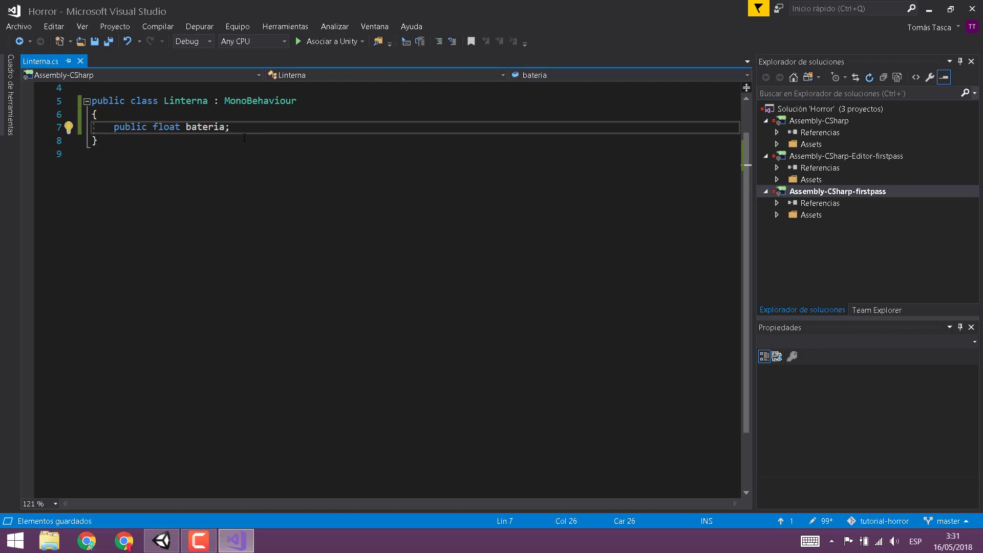
pyautogui.hotkey('ctrl', 'shift', 'Left')
pyautogui.hotkey('ctrl', 'shift', 'Left')
pyautogui.hotkey('ctrl', 'shift', 'Left')
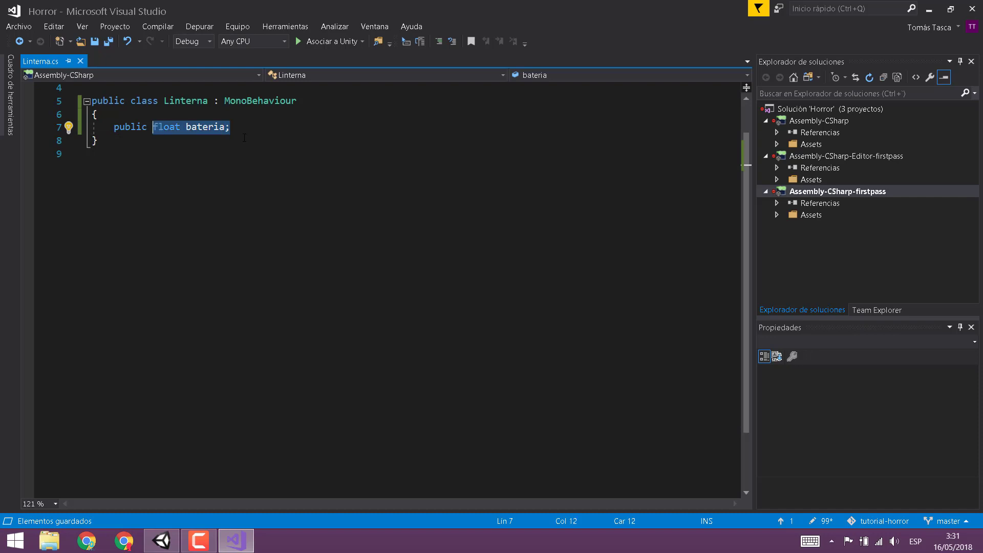
pyautogui.hotkey('ctrl', 'shift', 'Left')
pyautogui.hotkey('ctrl', 'shift', 'Right')
pyautogui.hotkey('ctrl', 'shift', 'Right')
pyautogui.hotkey('ctrl', 'shift', 'Right')
pyautogui.hotkey('ctrl', 'shift', 'Right')
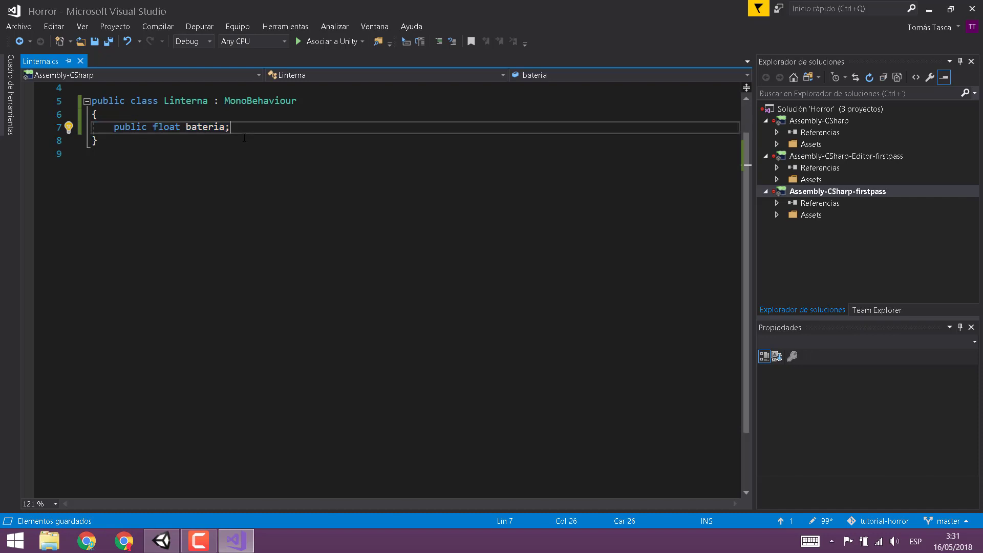
# Step: Add 'public GameObject luz;' below it, save, and leave blank lines underneath
pyautogui.press('Return')
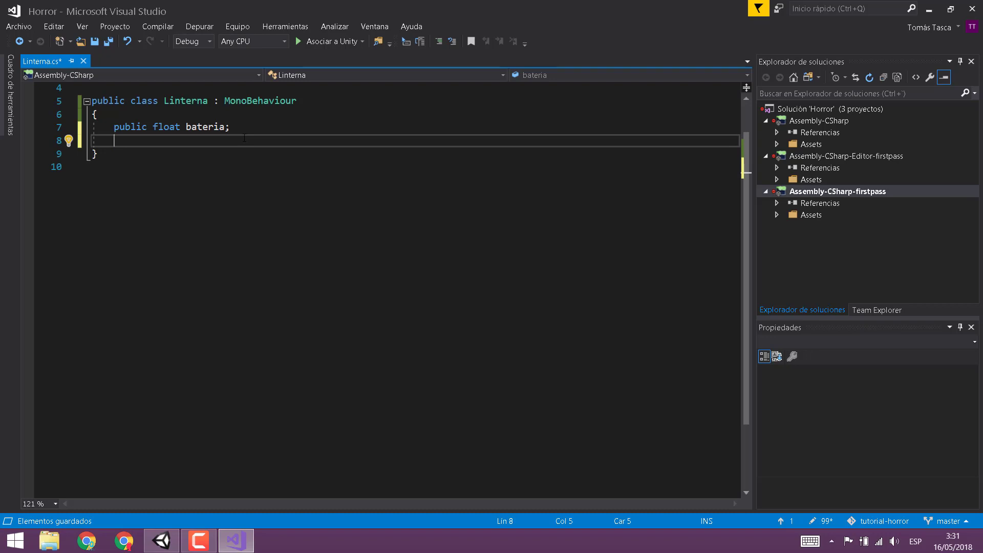
pyautogui.write('public ')
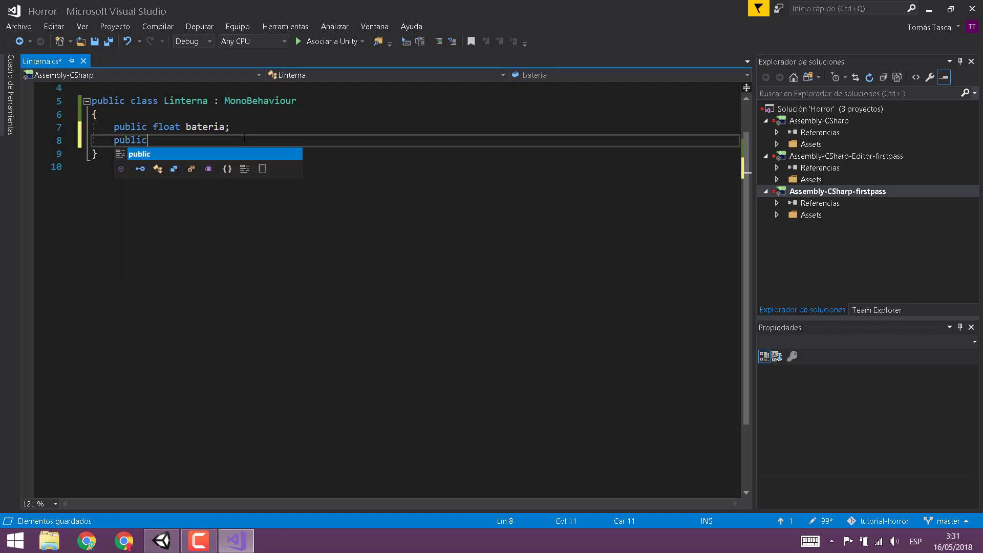
pyautogui.write('Ga')
pyautogui.press('Tab')
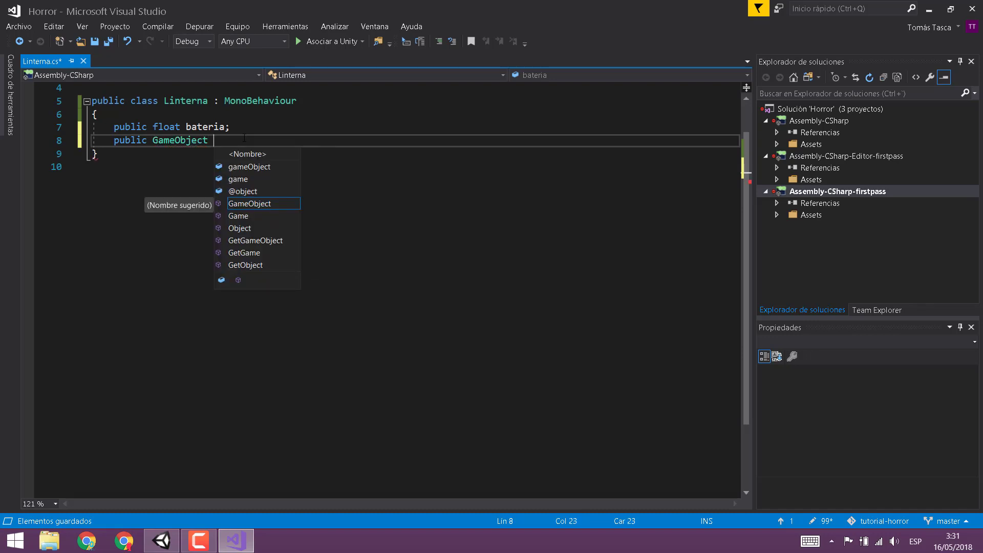
pyautogui.write('luz;')
pyautogui.hotkey('ctrl', 's')
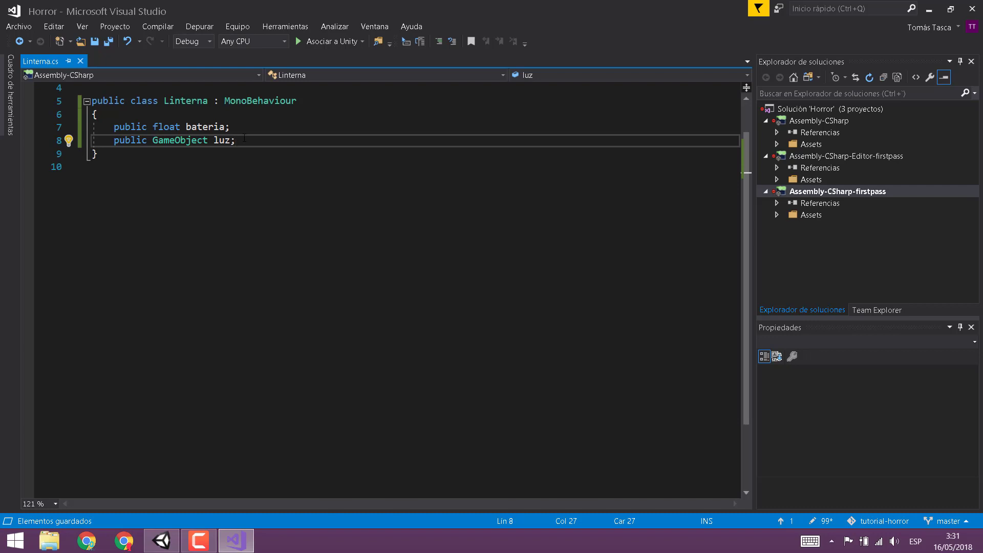
pyautogui.press('Return')
pyautogui.press('Return')
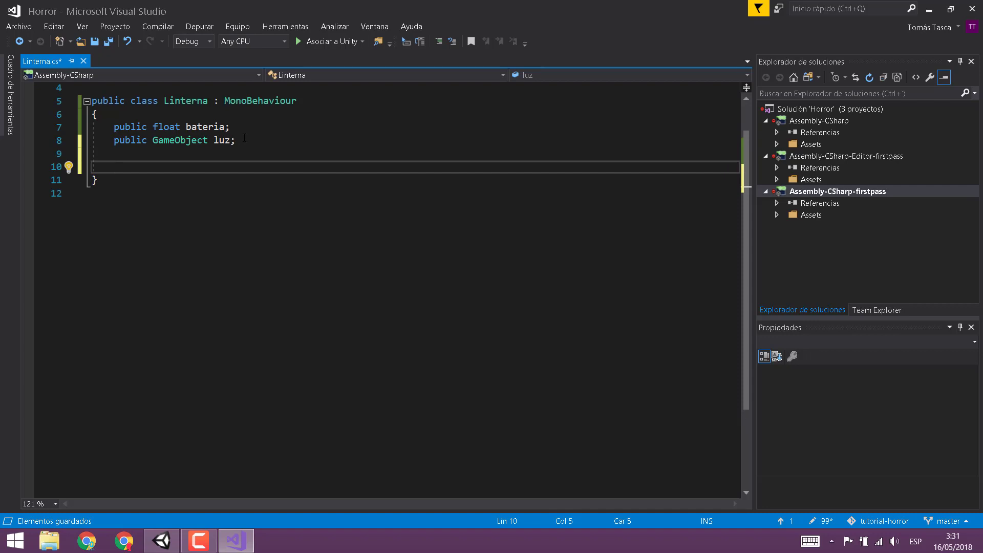
# Step: Add an empty Update method without the private modifier and save the script
pyautogui.write('upda')
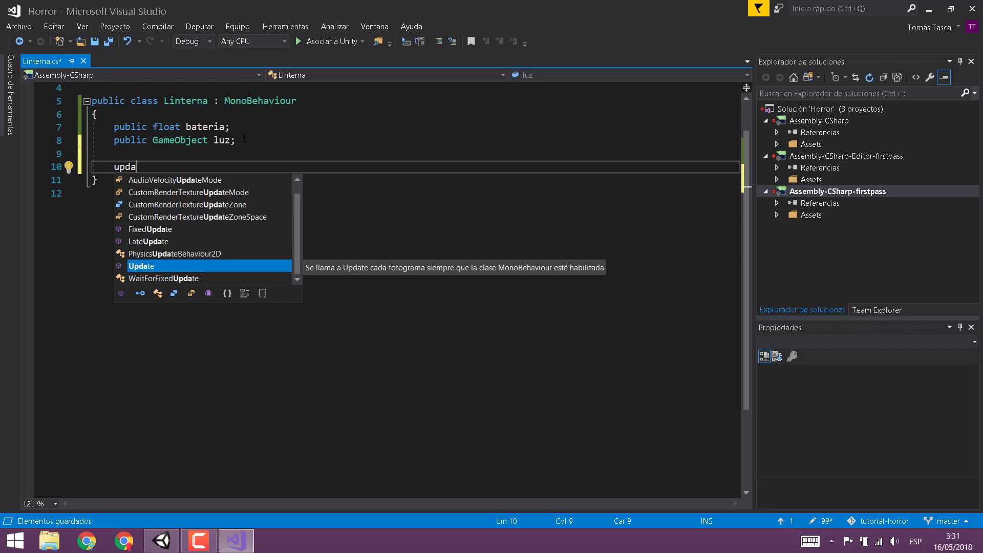
pyautogui.press('Tab')
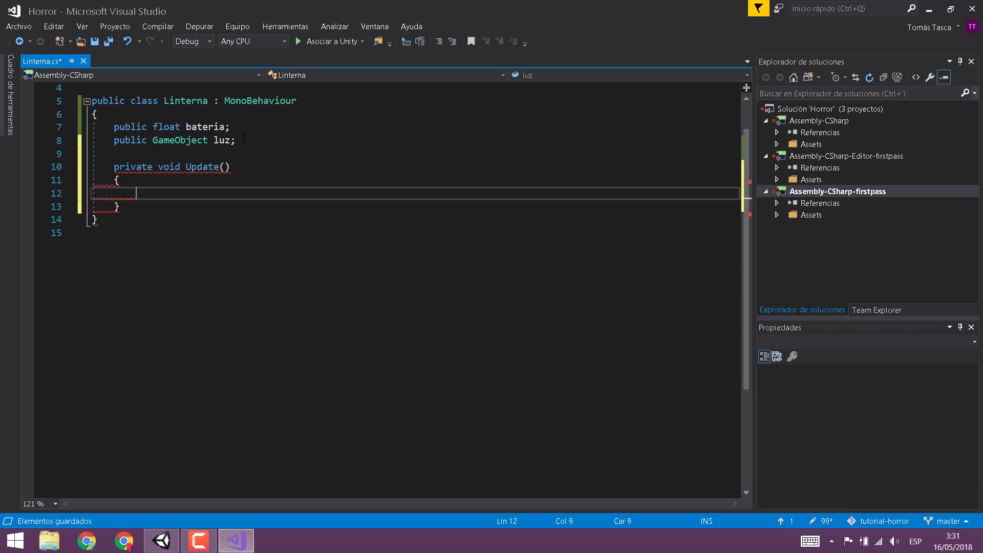
pyautogui.doubleClick(129, 166)
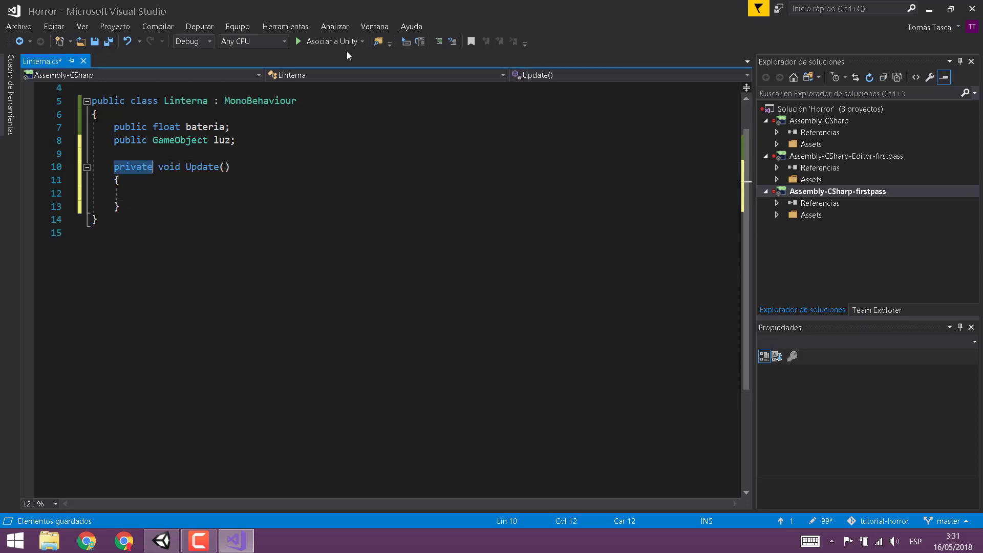
pyautogui.press('BackSpace')
pyautogui.click(146, 194)
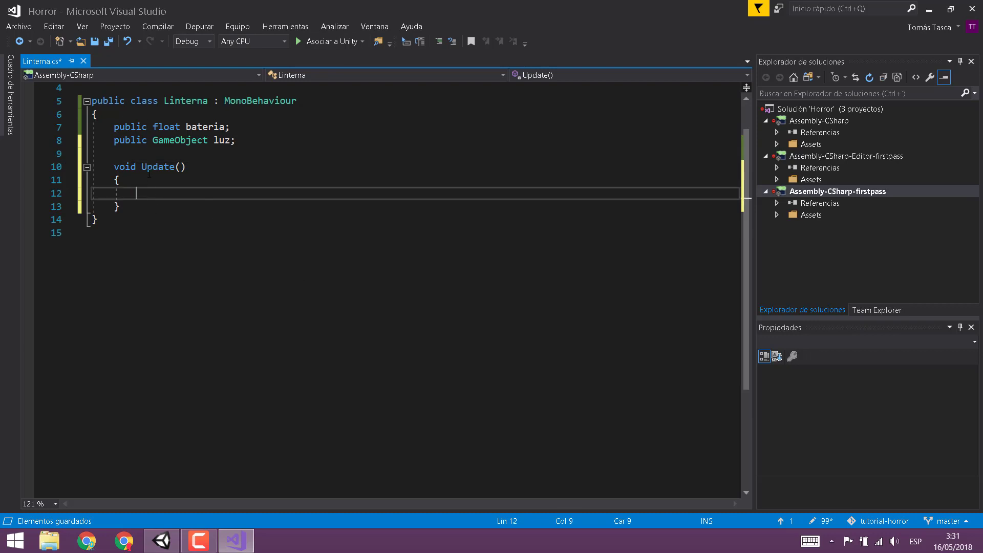
pyautogui.hotkey('ctrl', 's')
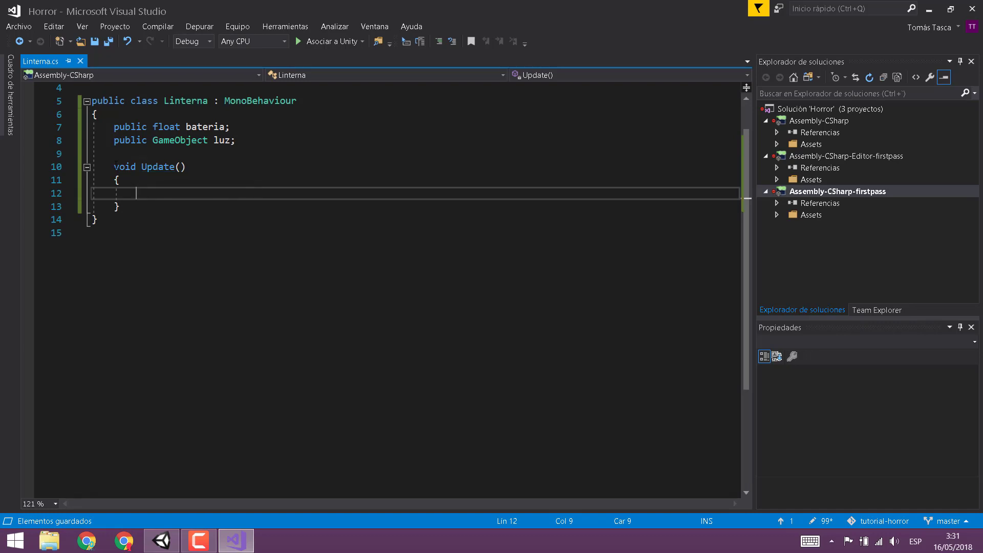
pyautogui.doubleClick(117, 167)
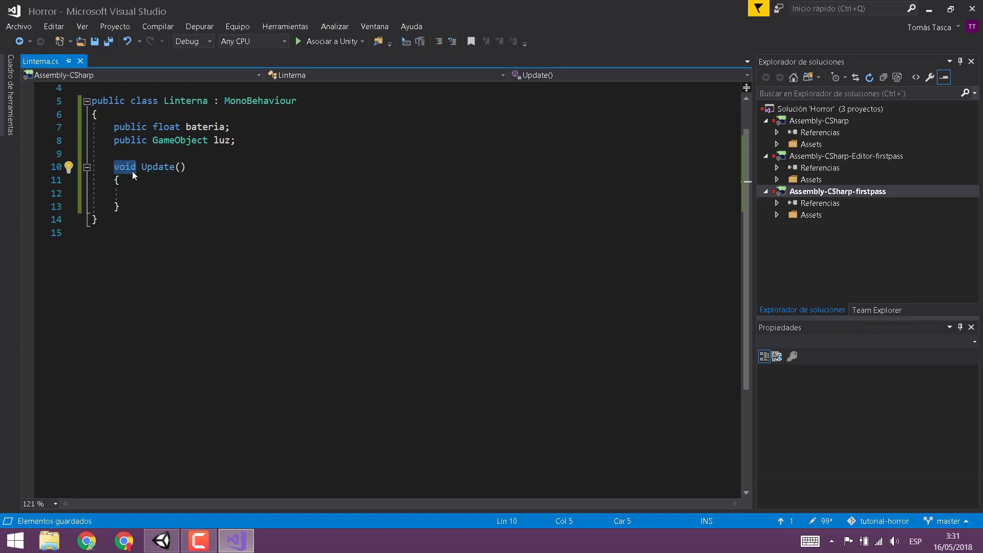
pyautogui.click(120, 180)
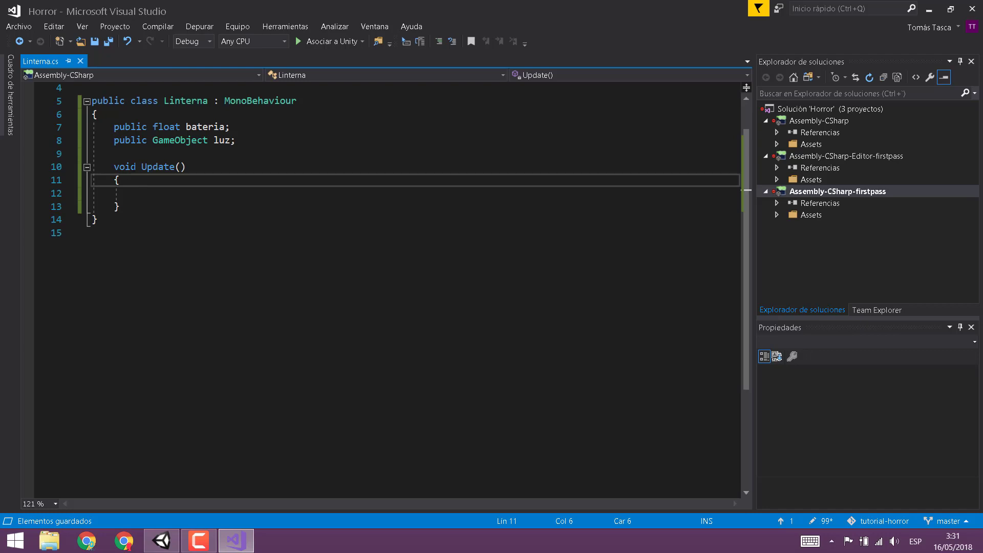
pyautogui.moveTo(113, 166); pyautogui.dragTo(137, 169)
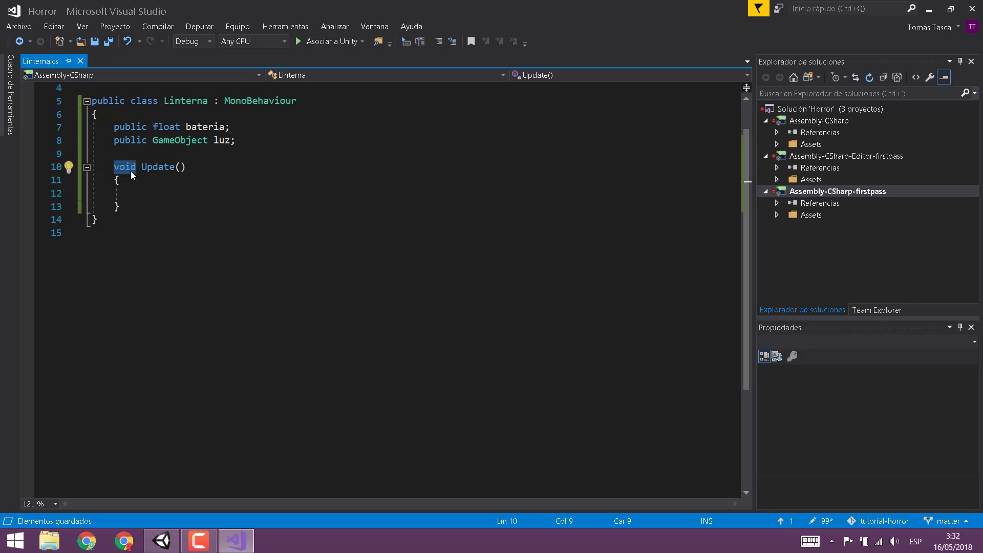
pyautogui.doubleClick(156, 167)
pyautogui.click(157, 194)
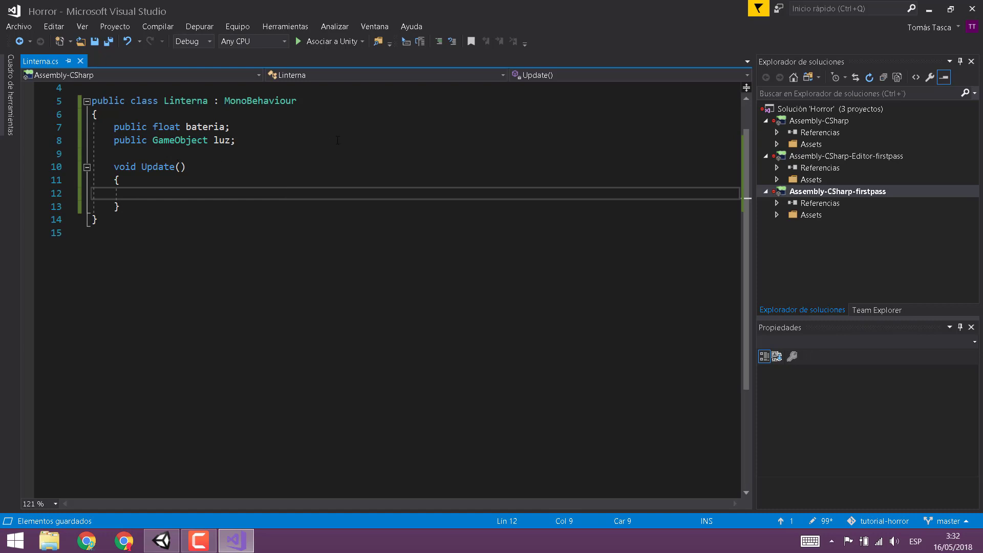
# Step: Write an if (luz.activeSelf) condition with a braced block inside Update
pyautogui.write('i')
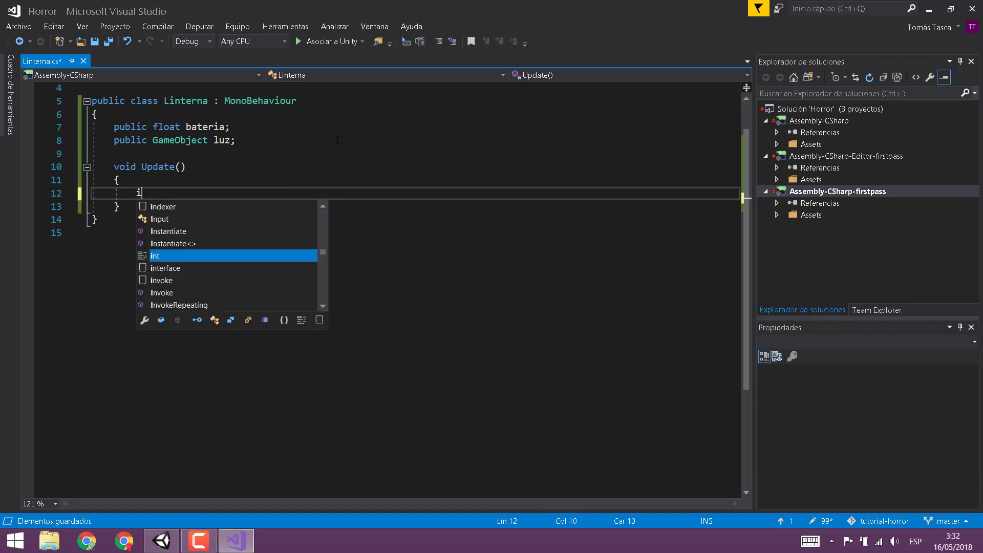
pyautogui.write('f')
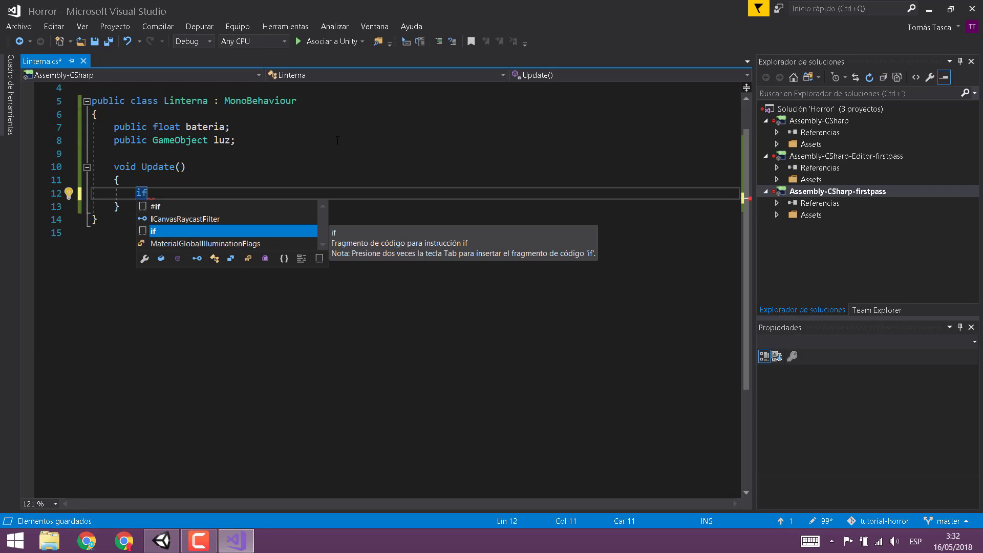
pyautogui.press('Escape')
pyautogui.write('(')
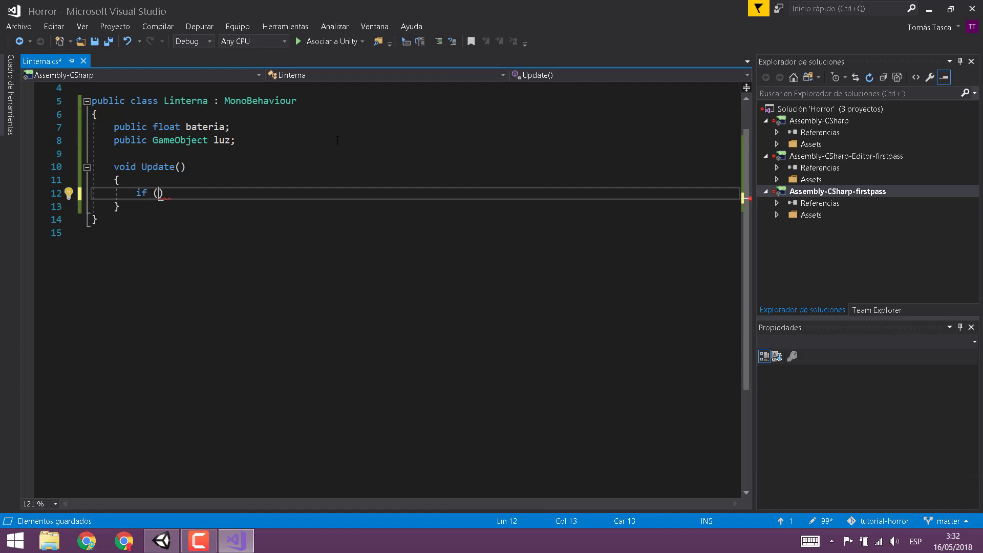
pyautogui.write('luz')
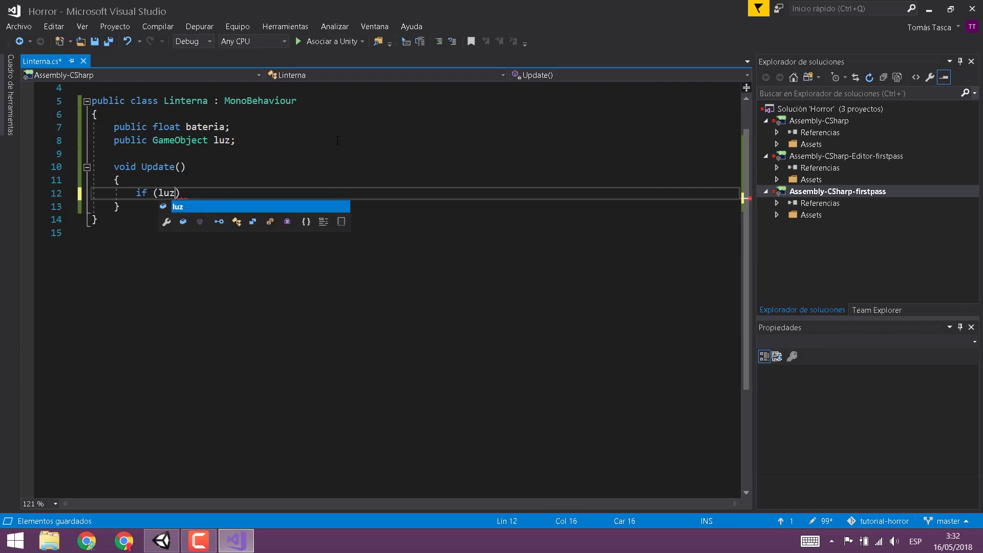
pyautogui.write('.')
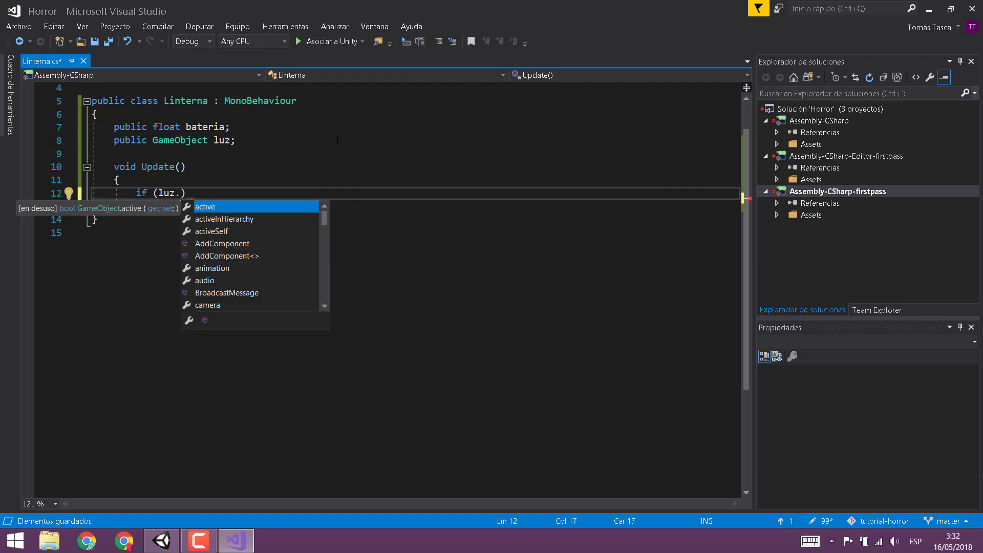
pyautogui.press('Down')
pyautogui.press('Down')
pyautogui.press('Tab')
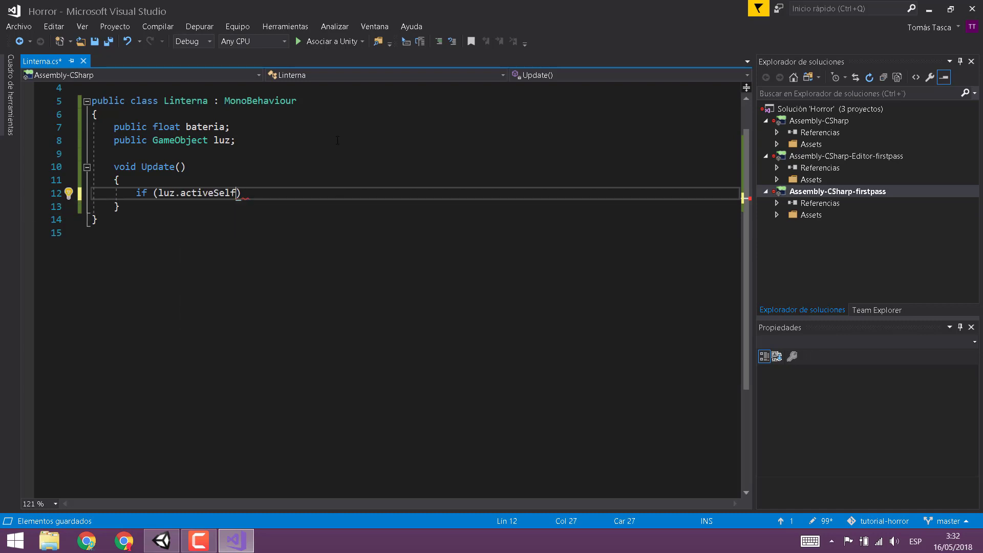
pyautogui.press('Right')
pyautogui.press('Return')
pyautogui.write('{')
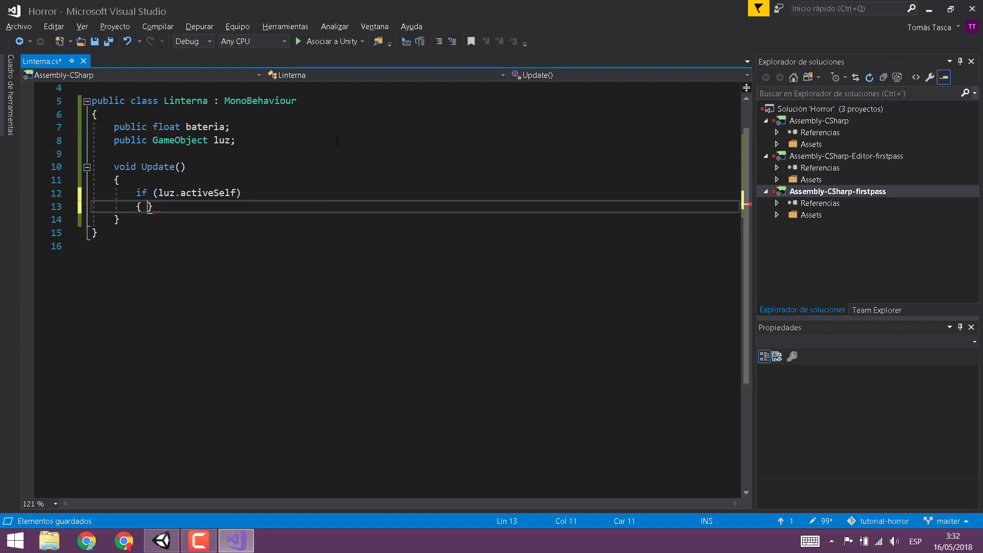
pyautogui.press('Return')
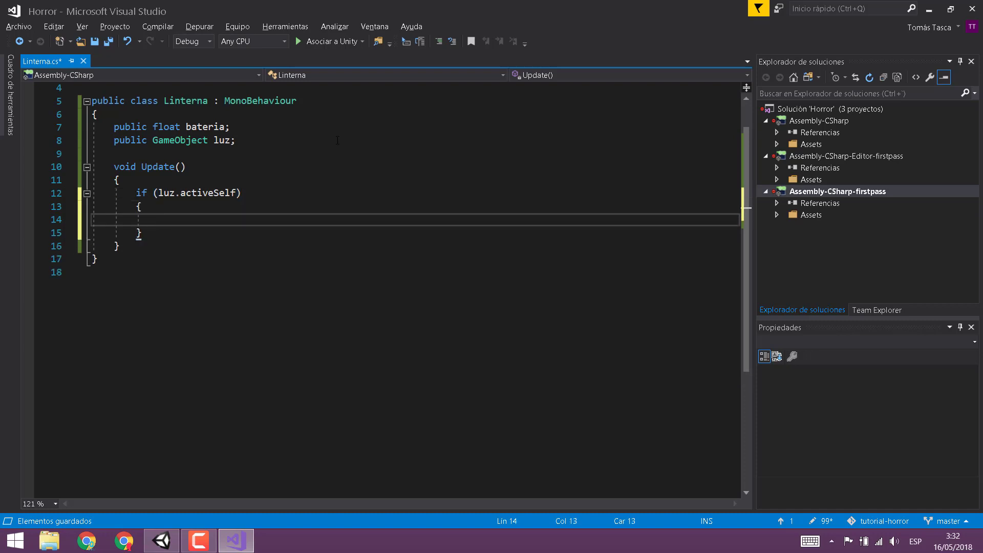
pyautogui.press('Down')
pyautogui.press('Up')
pyautogui.press('Up')
pyautogui.press('Down')
# Step: Replace the leftover braces with bateria -= Time.deltaTime; under the if, and save
pyautogui.write('ba')
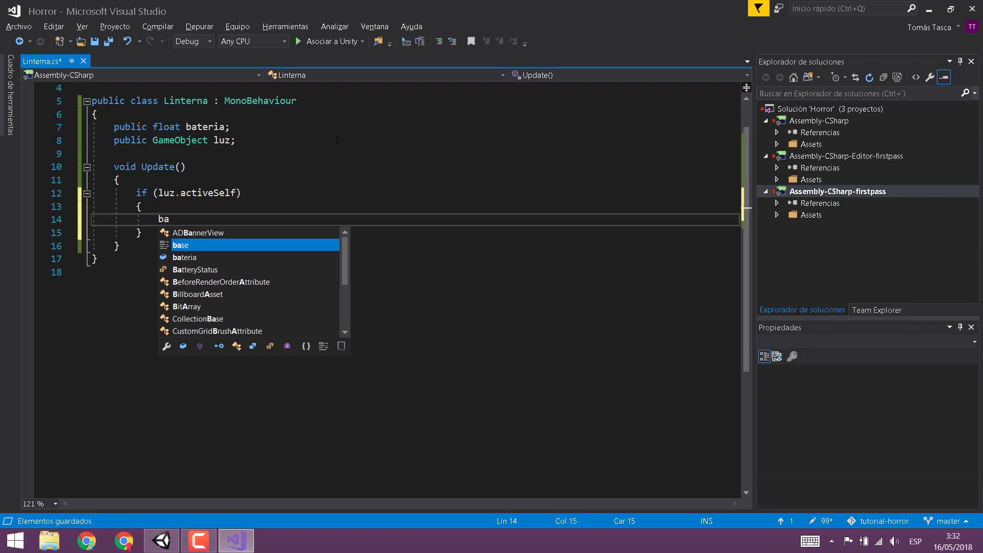
pyautogui.press('Escape')
pyautogui.press('Down')
pyautogui.hotkey('shift', 'Up')
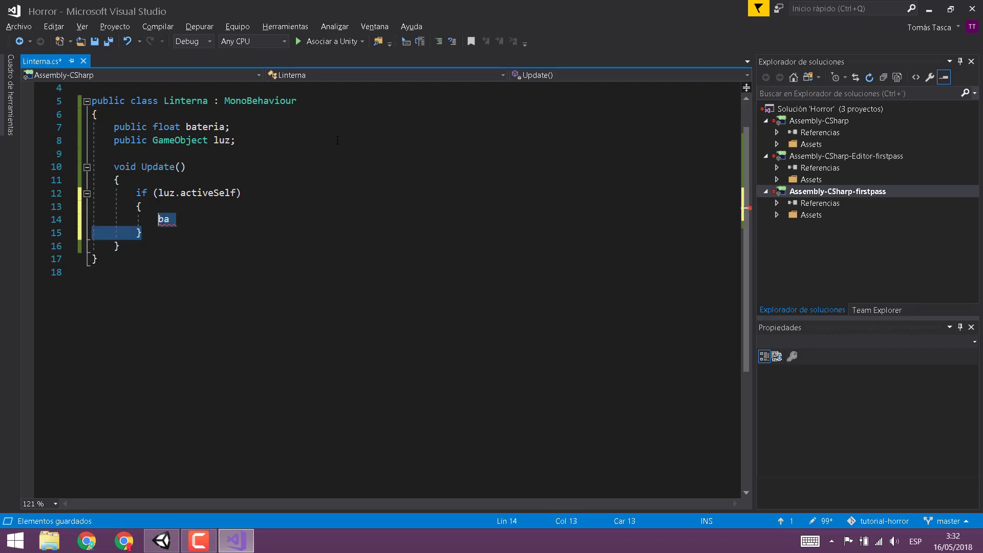
pyautogui.hotkey('shift', 'Up')
pyautogui.hotkey('shift', 'Home')
pyautogui.press('Delete')
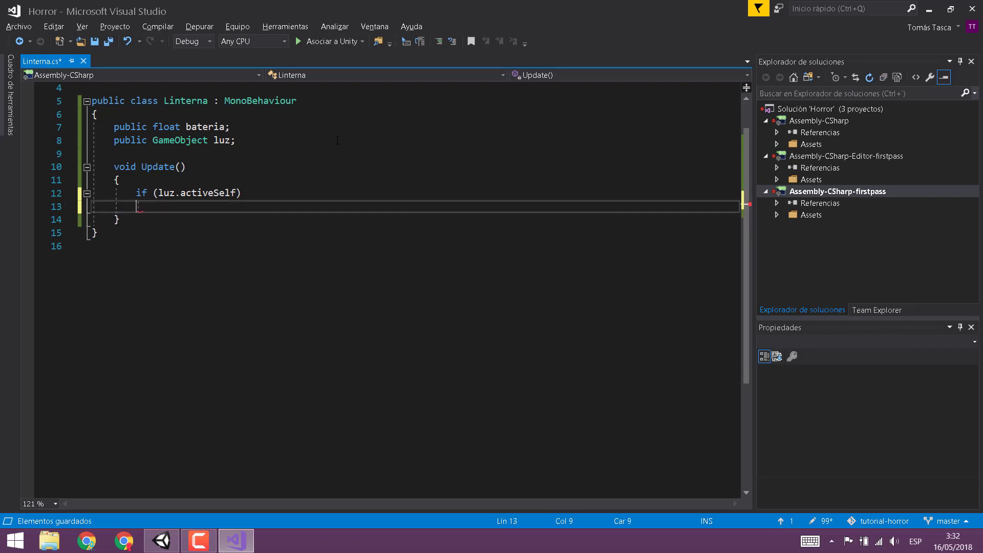
pyautogui.write('b')
pyautogui.write('at')
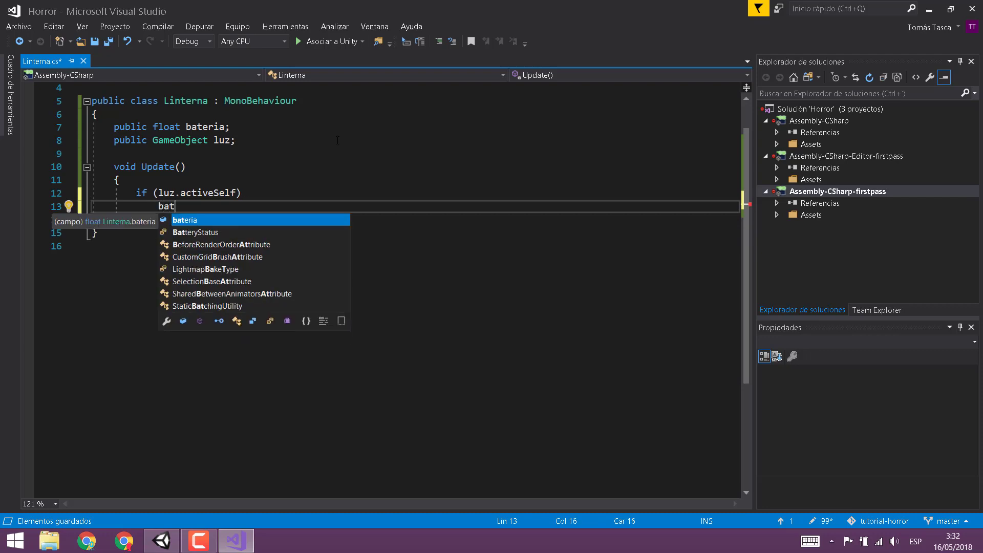
pyautogui.press('Tab')
pyautogui.write('-=')
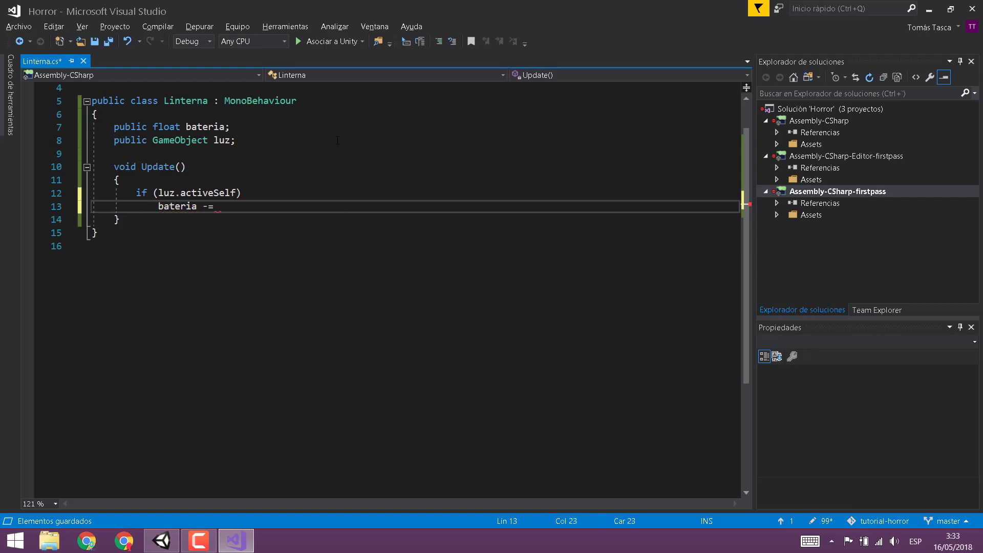
pyautogui.write(' Time.')
pyautogui.press('Tab')
pyautogui.write(';')
pyautogui.hotkey('ctrl', 's')
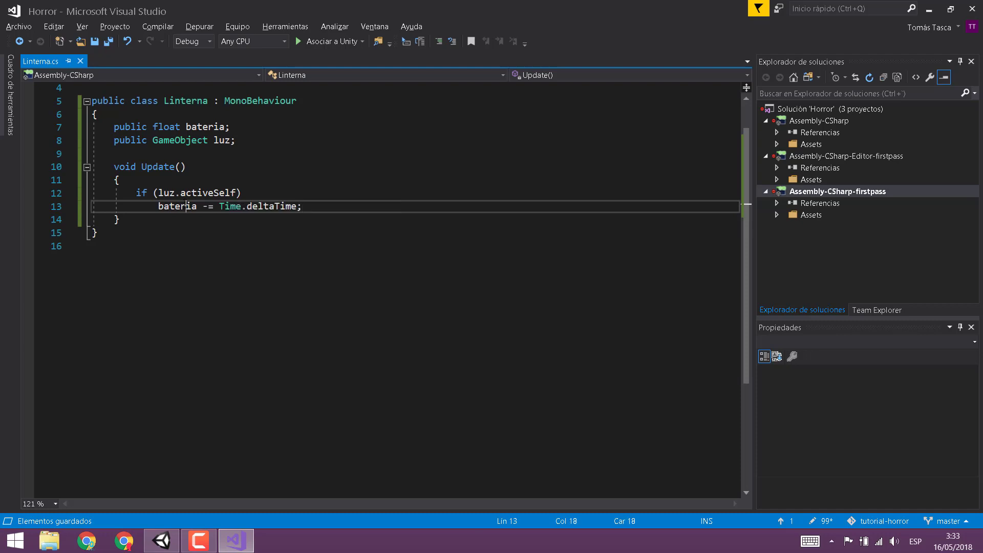
pyautogui.doubleClick(183, 206)
pyautogui.click(209, 206)
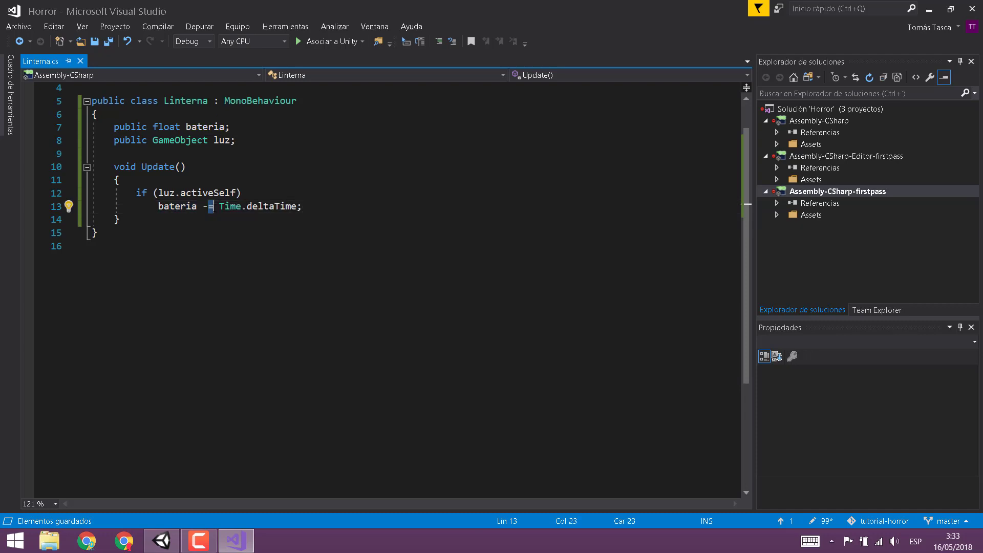
pyautogui.doubleClick(179, 206)
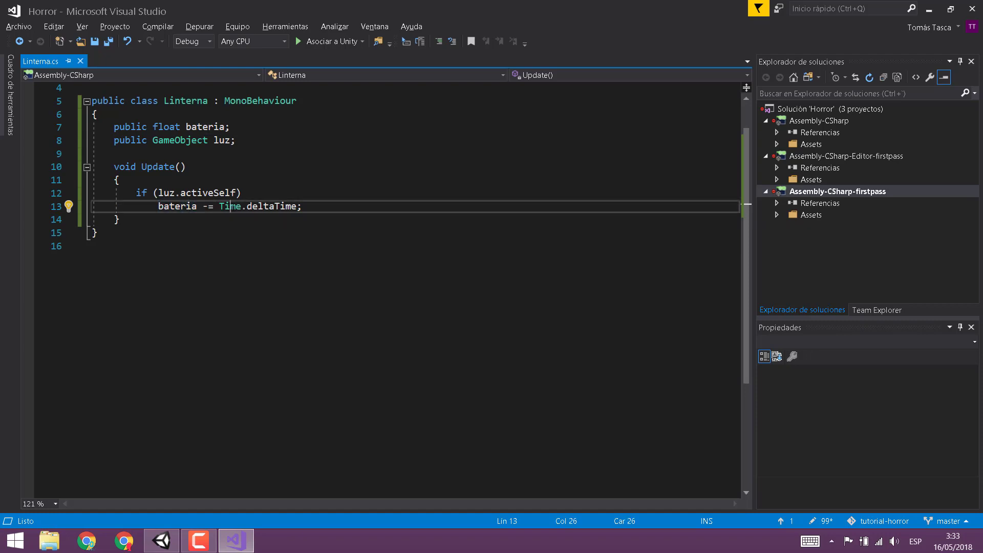
pyautogui.moveTo(230, 206); pyautogui.dragTo(310, 212)
pyautogui.click(309, 212)
pyautogui.click(287, 210)
pyautogui.doubleClick(271, 206)
pyautogui.click(318, 206)
pyautogui.doubleClick(208, 206)
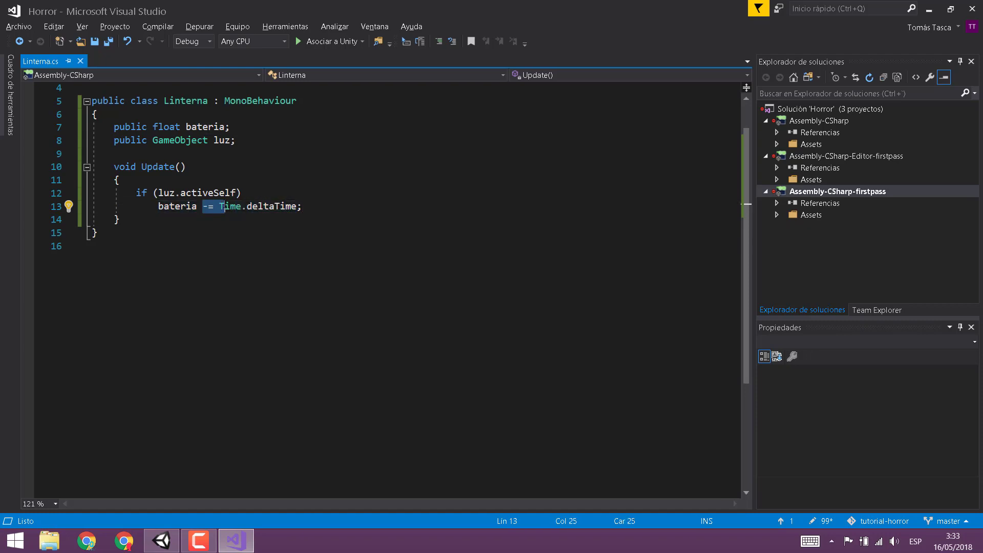
pyautogui.click(301, 201)
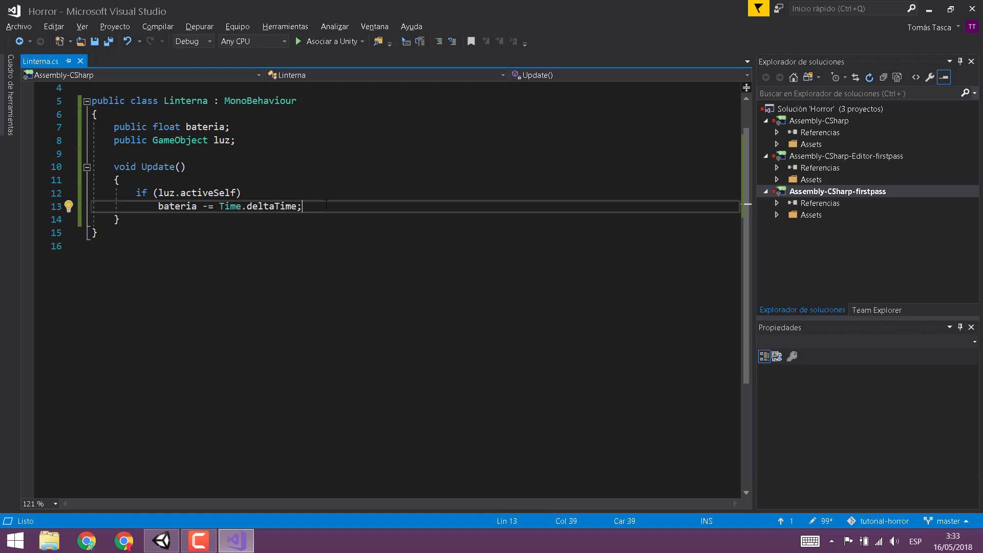
pyautogui.press('Return')
pyautogui.write('bateria')
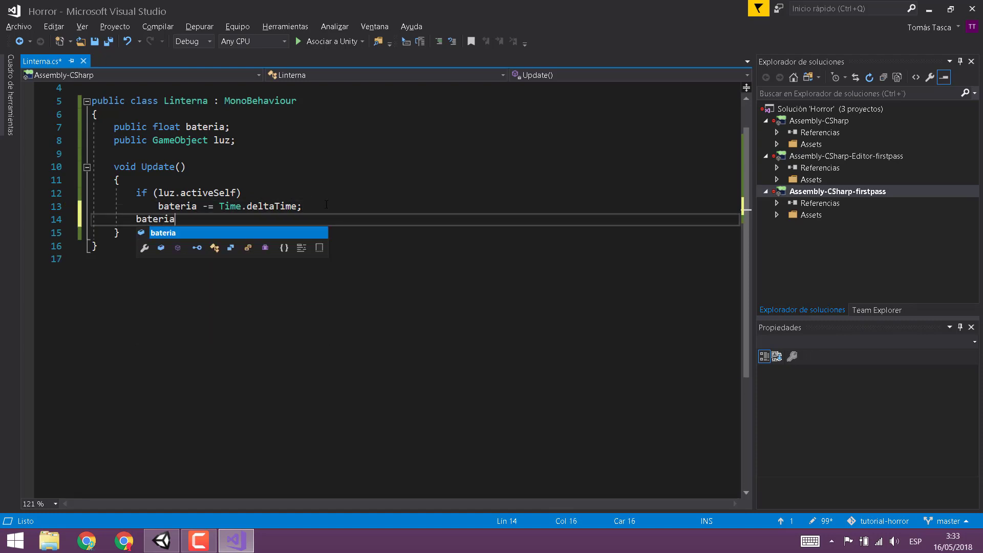
pyautogui.write('ateri')
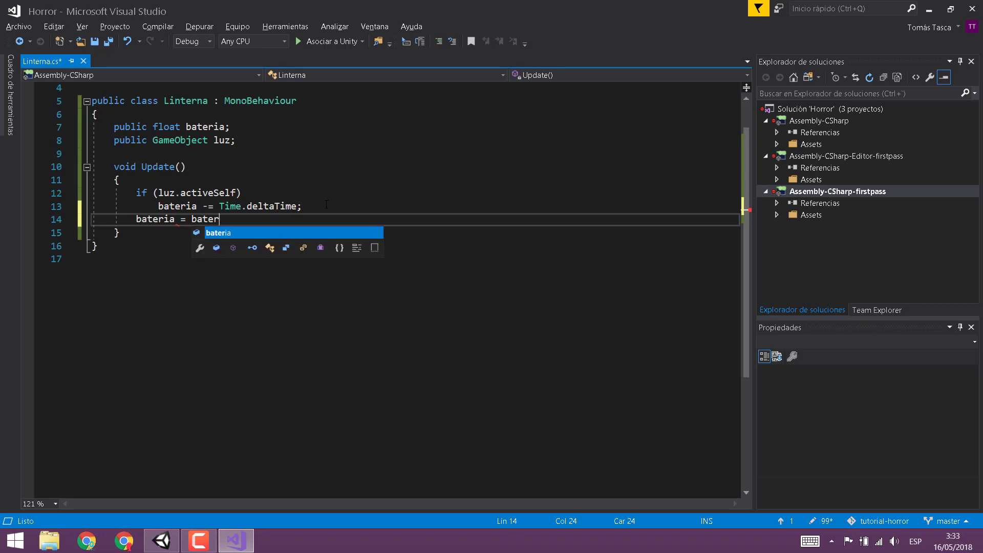
pyautogui.write('a')
pyautogui.press('Escape')
pyautogui.write(' -')
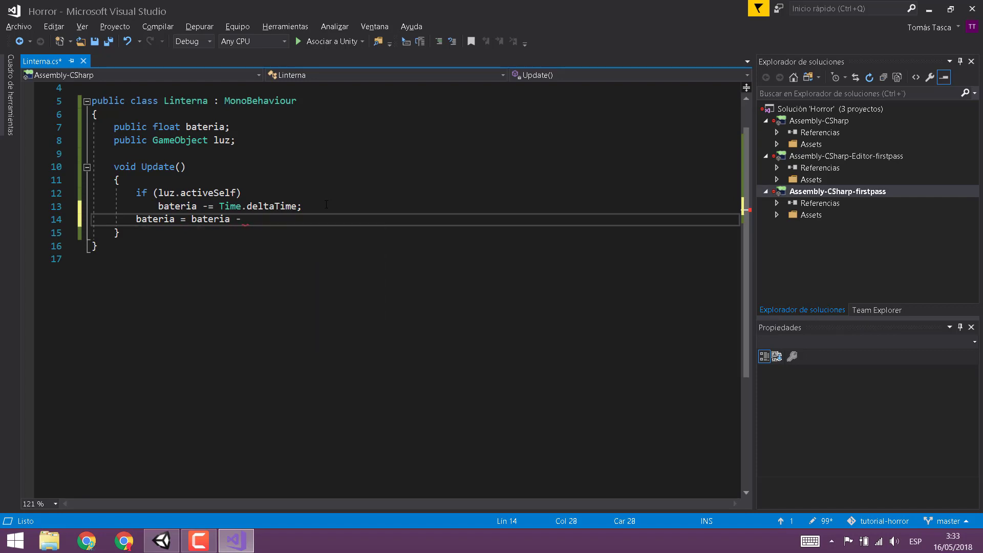
pyautogui.write(' Time.deltaTime;')
pyautogui.hotkey('ctrl', 's')
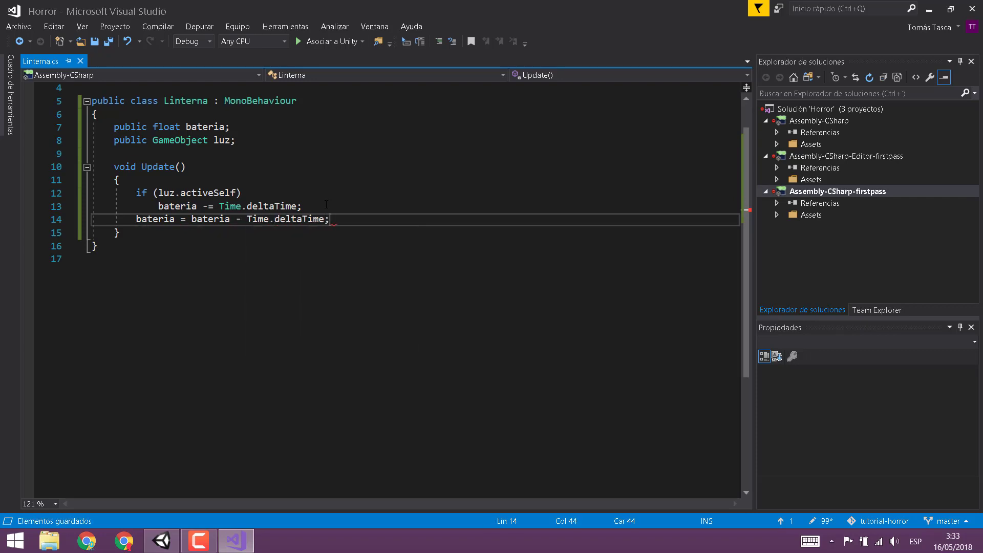
pyautogui.click(153, 219)
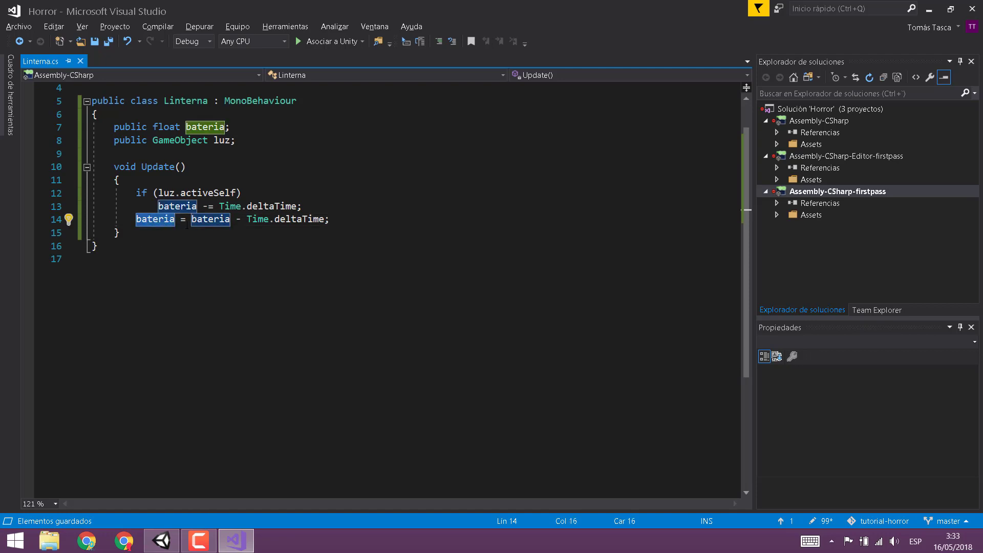
pyautogui.moveTo(186, 219); pyautogui.dragTo(315, 219)
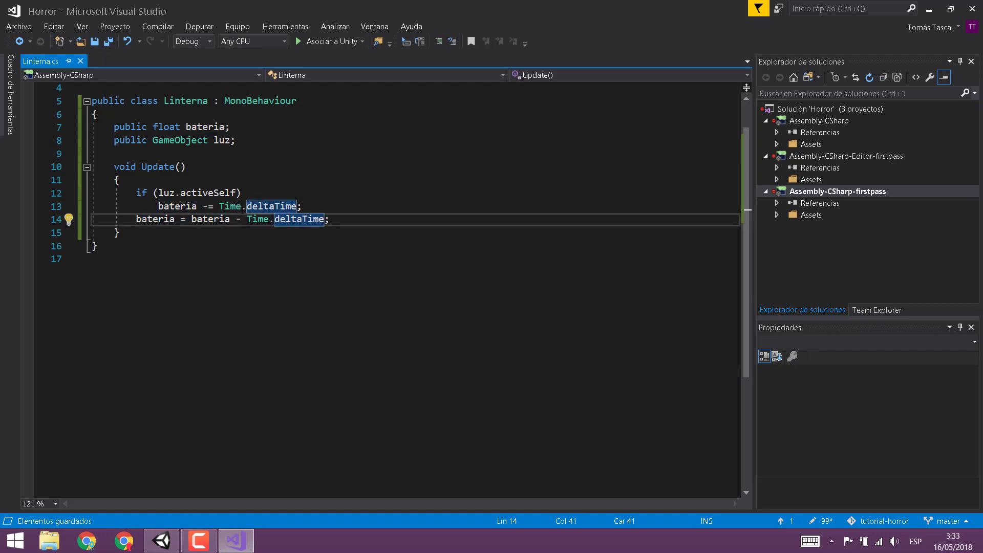
pyautogui.click(208, 207)
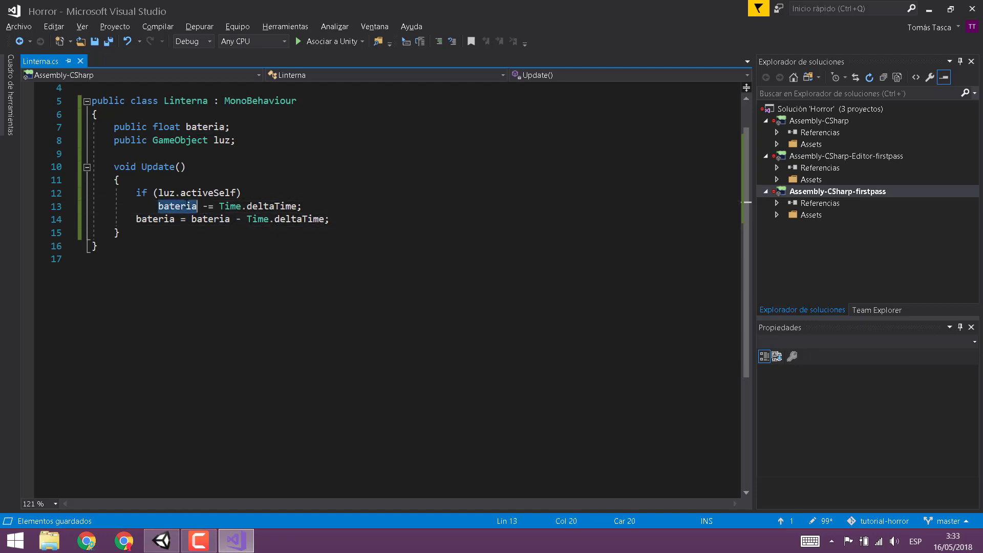
pyautogui.doubleClick(272, 207)
pyautogui.moveTo(339, 217); pyautogui.dragTo(304, 207)
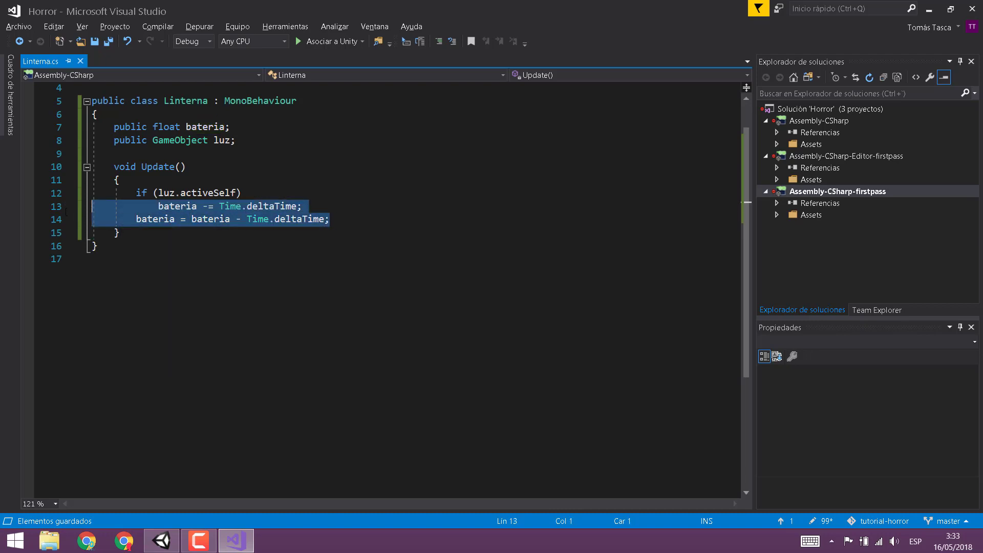
pyautogui.press('BackSpace')
pyautogui.hotkey('ctrl', 's')
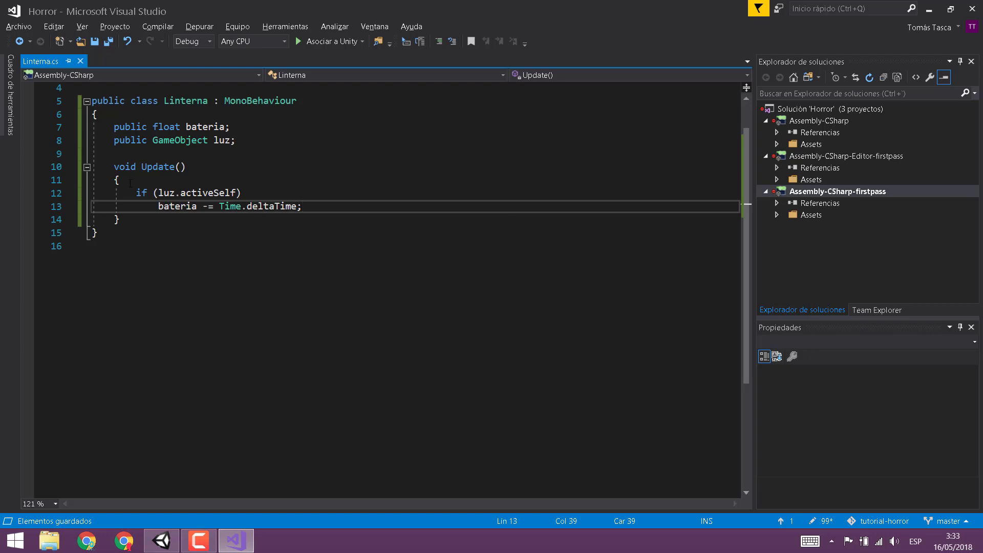
pyautogui.moveTo(137, 193); pyautogui.dragTo(333, 207)
# Step: Add and then remove a trial else line after the drain statement, and save
pyautogui.click(333, 207)
pyautogui.press('Return')
pyautogui.write('else')
pyautogui.press('Return')
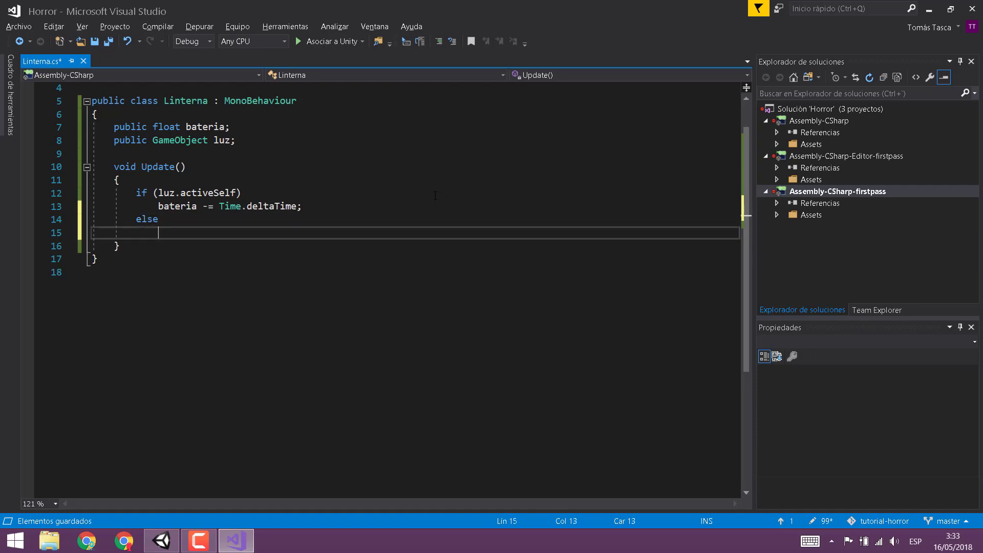
pyautogui.write('//RARA')
pyautogui.hotkey('shift', 'Home')
pyautogui.hotkey('shift', 'Up')
pyautogui.hotkey('shift', 'Home')
pyautogui.press('BackSpace')
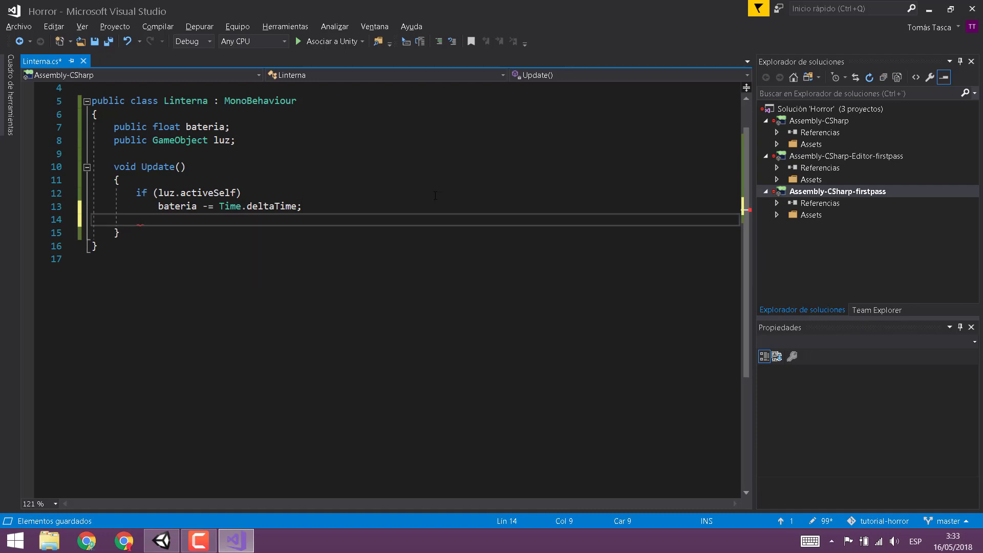
pyautogui.press('BackSpace')
pyautogui.hotkey('ctrl', 's')
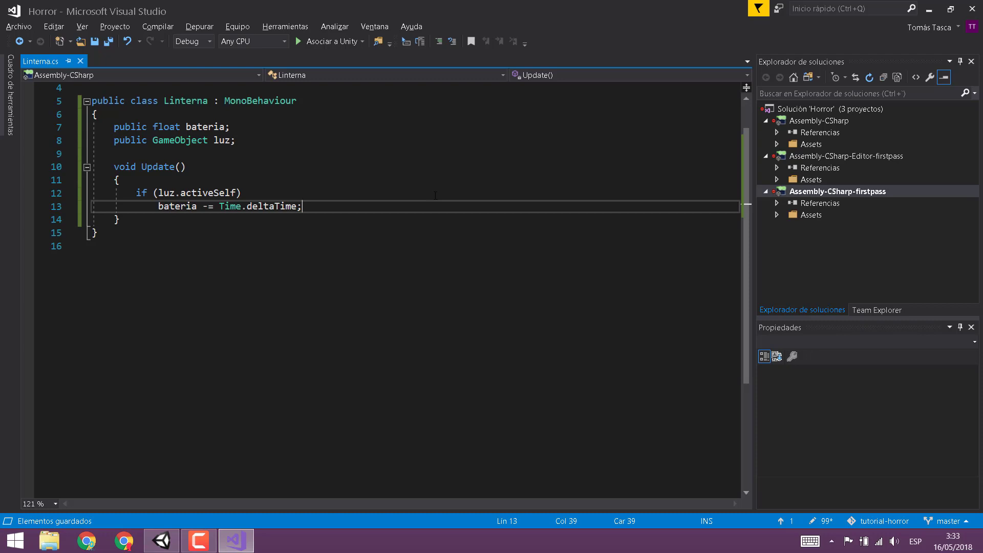
# Step: Add if (bateria == 0) with luz.SetActive(false); below it, save, and leave blank lines
pyautogui.press('Return')
pyautogui.press('Return')
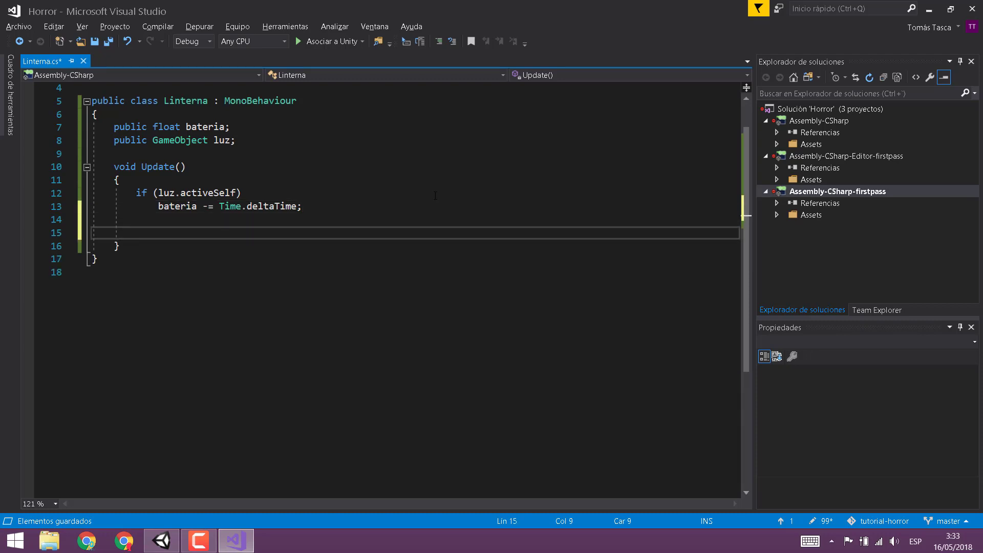
pyautogui.write('if (bat')
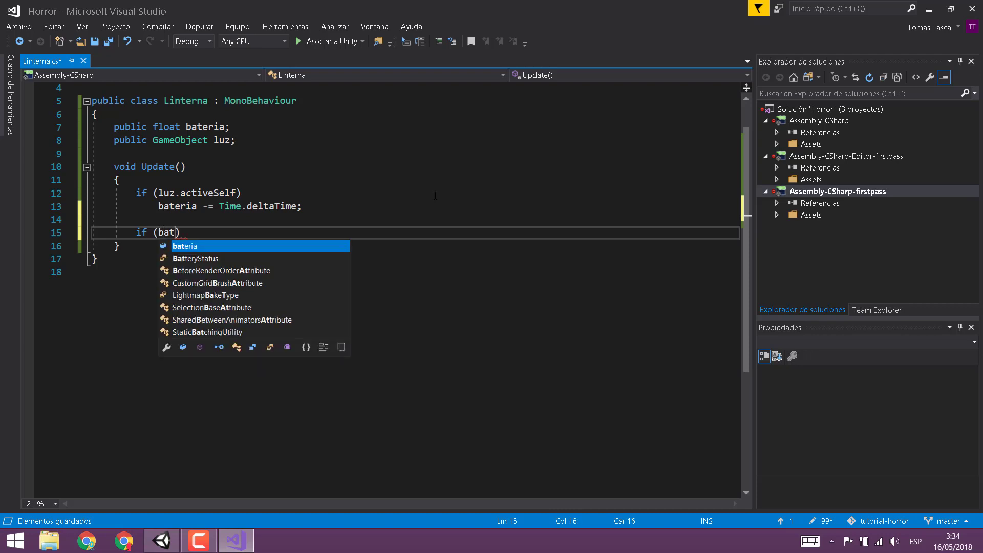
pyautogui.press('Tab')
pyautogui.write('==')
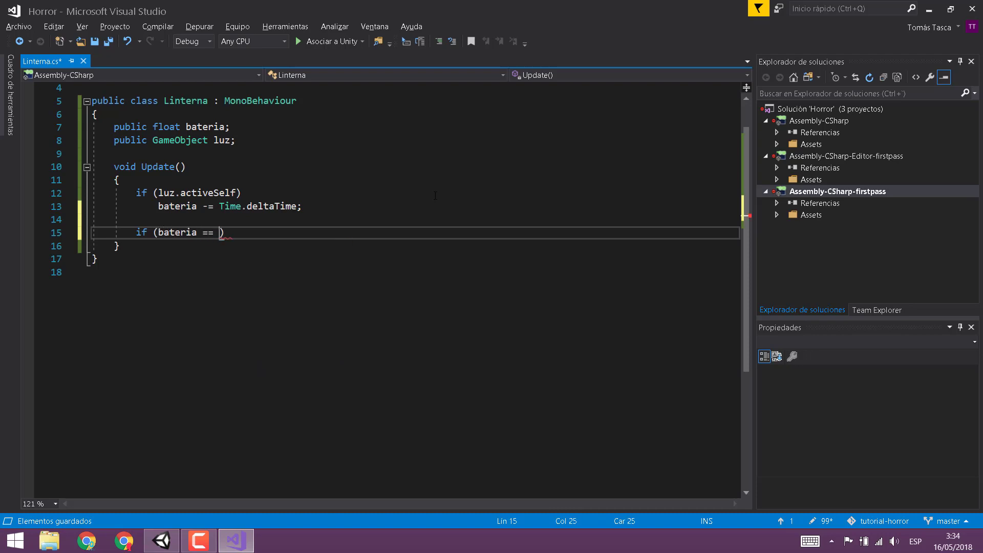
pyautogui.write(' 0)')
pyautogui.press('Return')
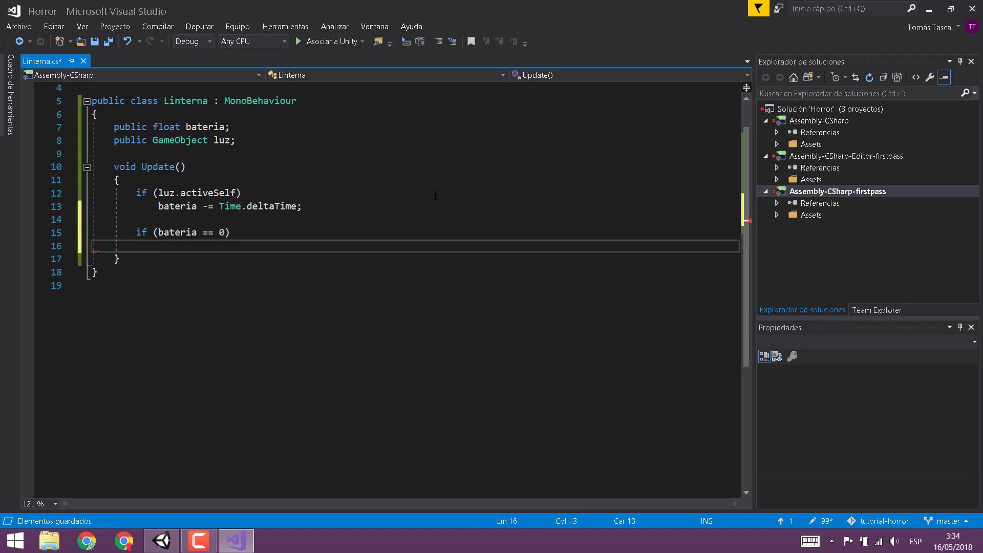
pyautogui.write('luz.set')
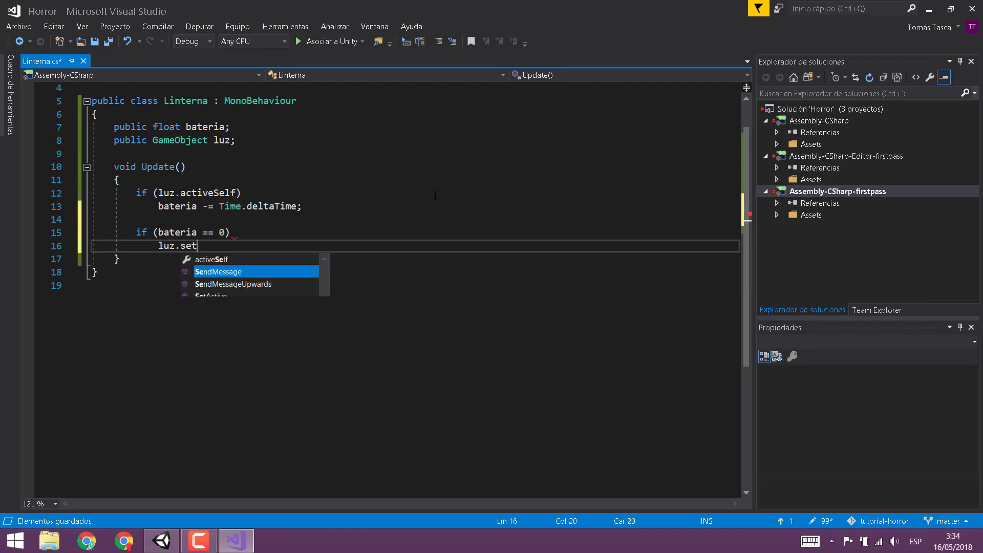
pyautogui.press('Tab')
pyautogui.write('();')
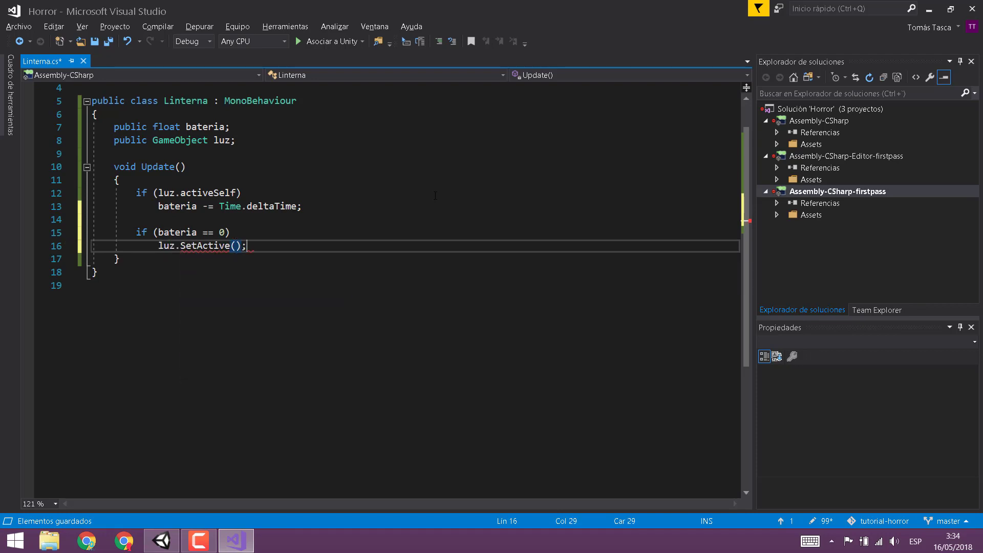
pyautogui.press('Left')
pyautogui.press('Left')
pyautogui.write('false')
pyautogui.hotkey('ctrl', 's')
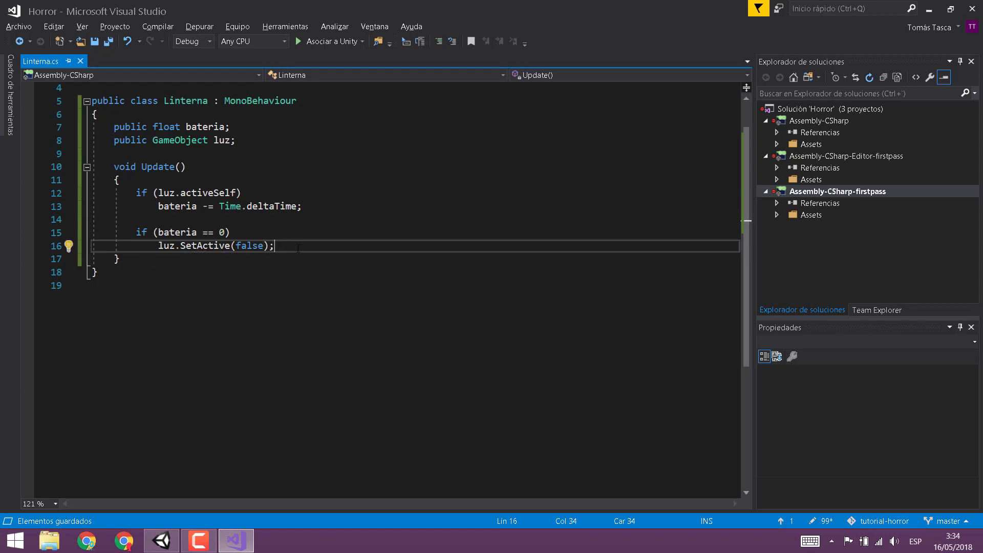
pyautogui.press('Return')
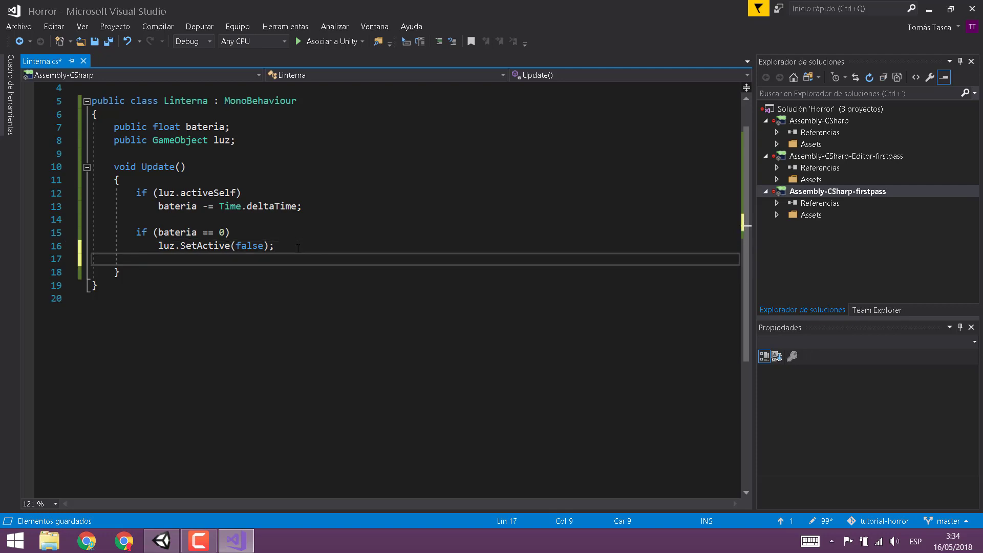
pyautogui.press('Return')
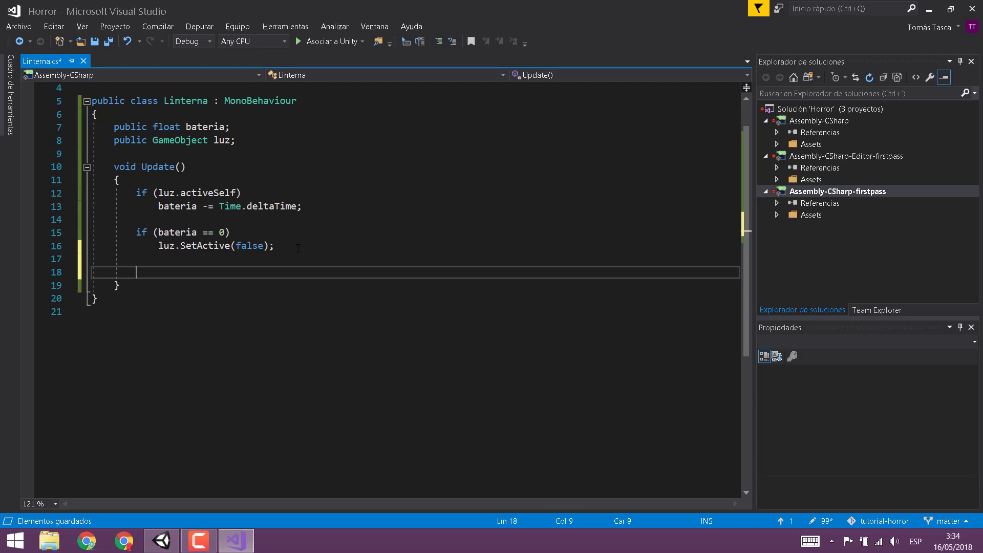
# Step: Write if(Input.GetKeyDown(KeyCode.F) on line 18, undoing a trial brace block
pyautogui.write('if(')
pyautogui.write('Input.')
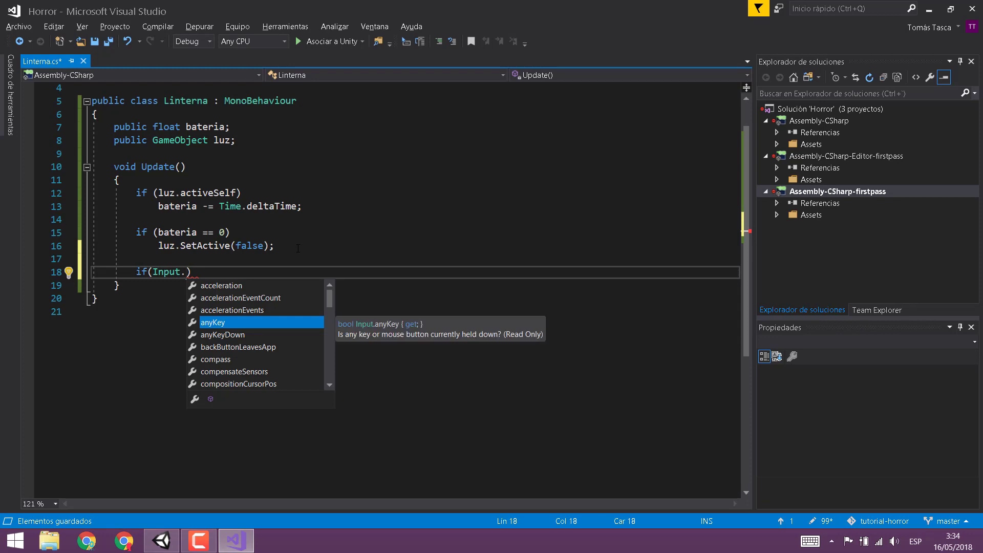
pyautogui.write('get')
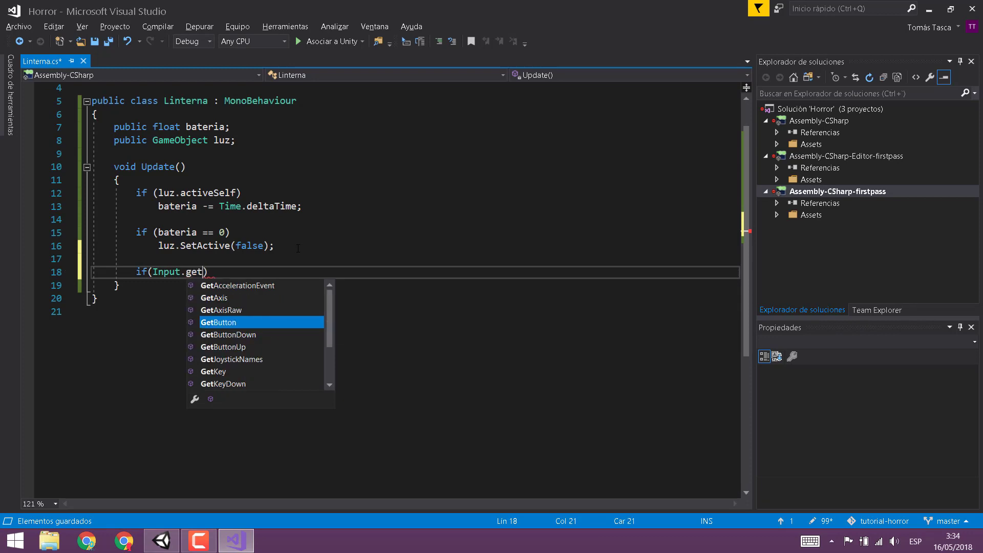
pyautogui.write('K')
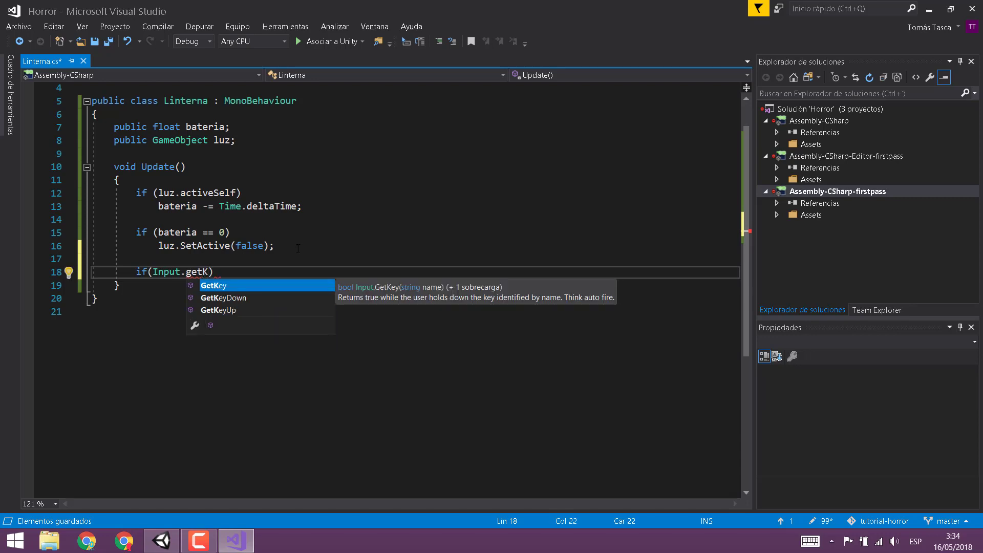
pyautogui.press('Down')
pyautogui.press('Tab')
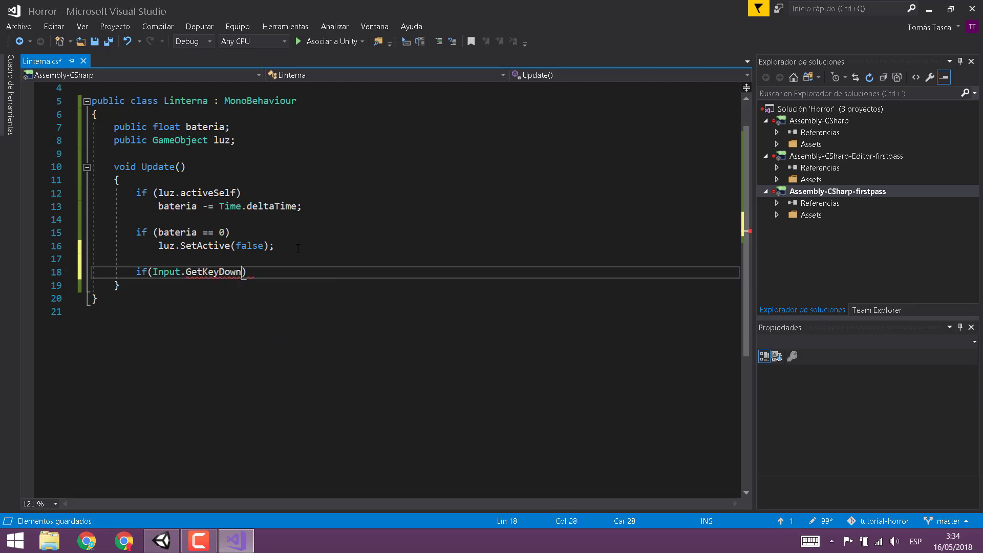
pyautogui.write('(')
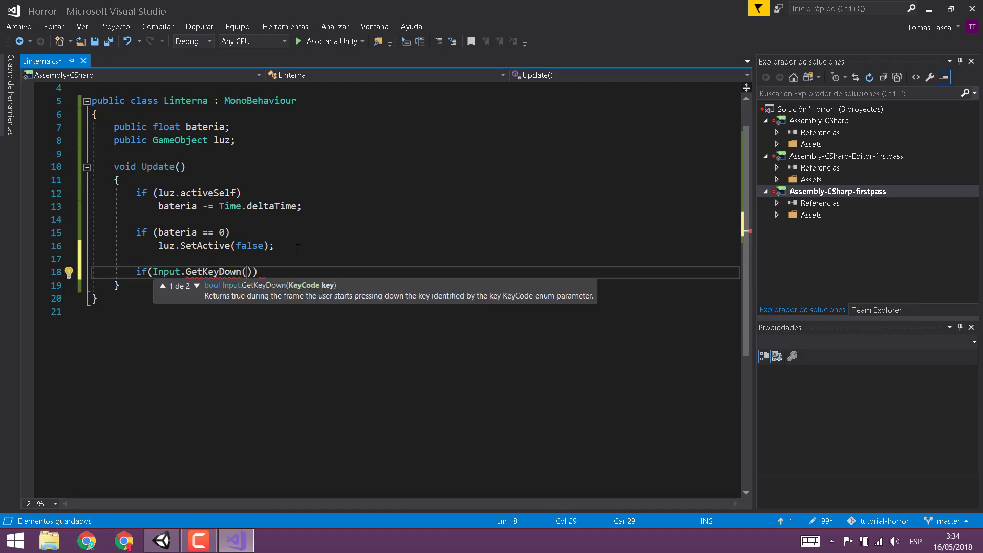
pyautogui.write('K')
pyautogui.write('ey')
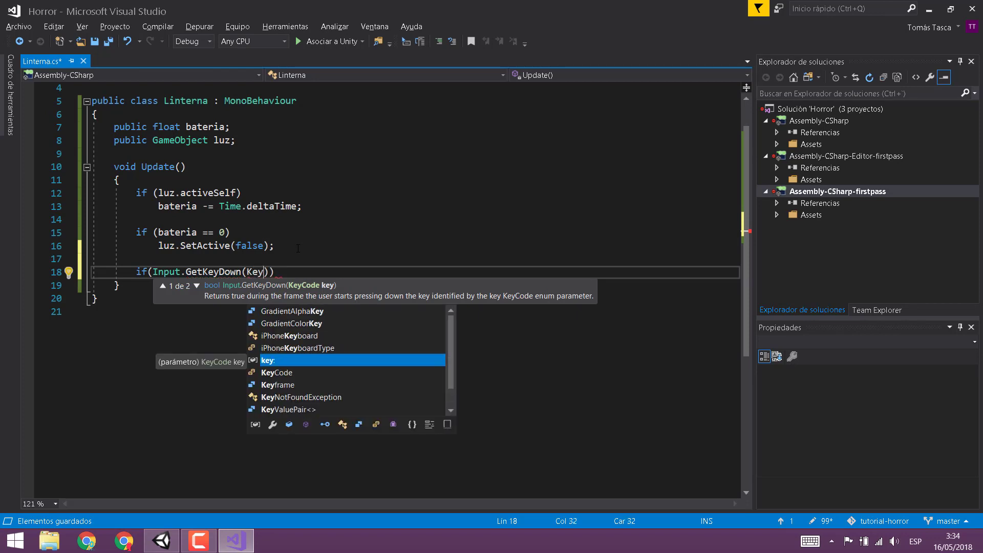
pyautogui.write('Code.')
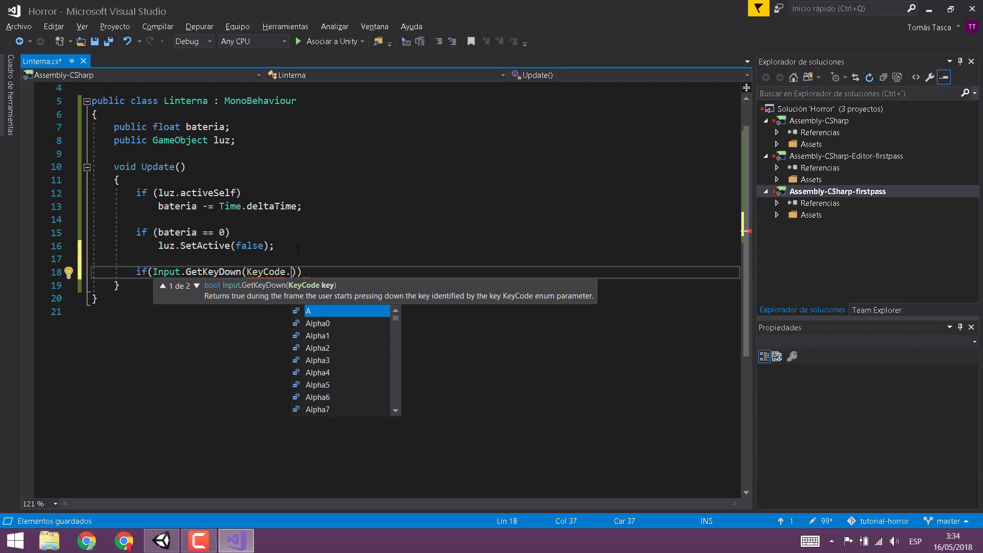
pyautogui.write('F')
pyautogui.press('Escape')
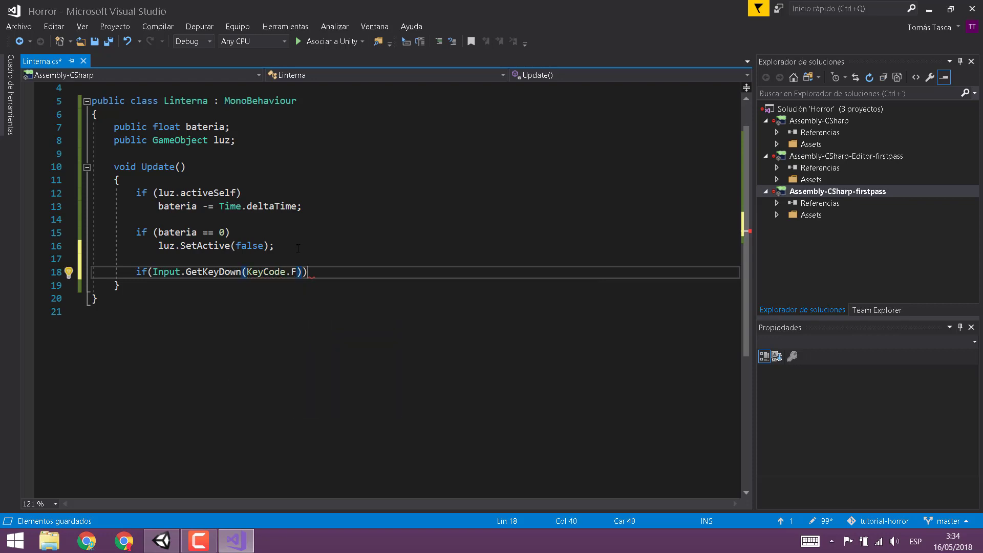
pyautogui.press('End')
pyautogui.press('Return')
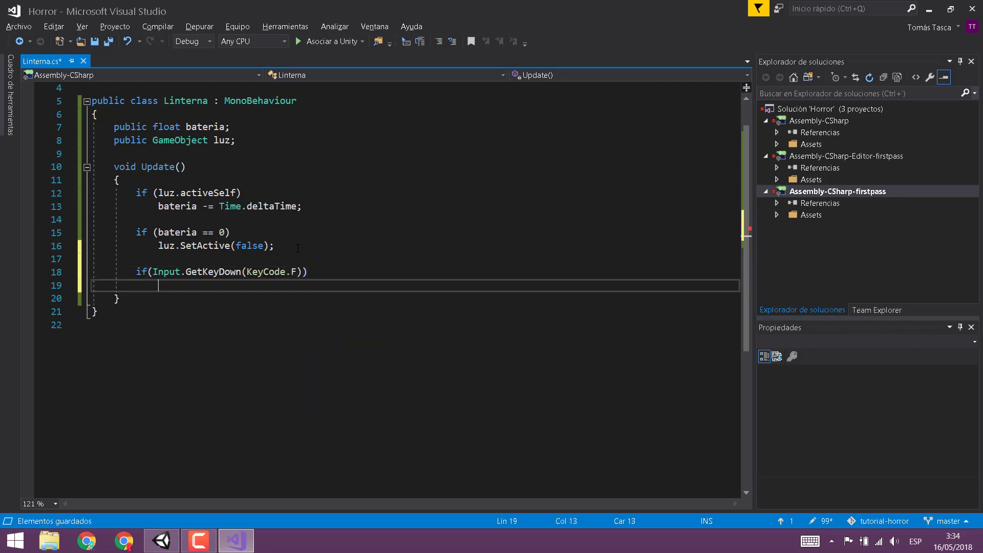
pyautogui.write('{')
pyautogui.press('Return')
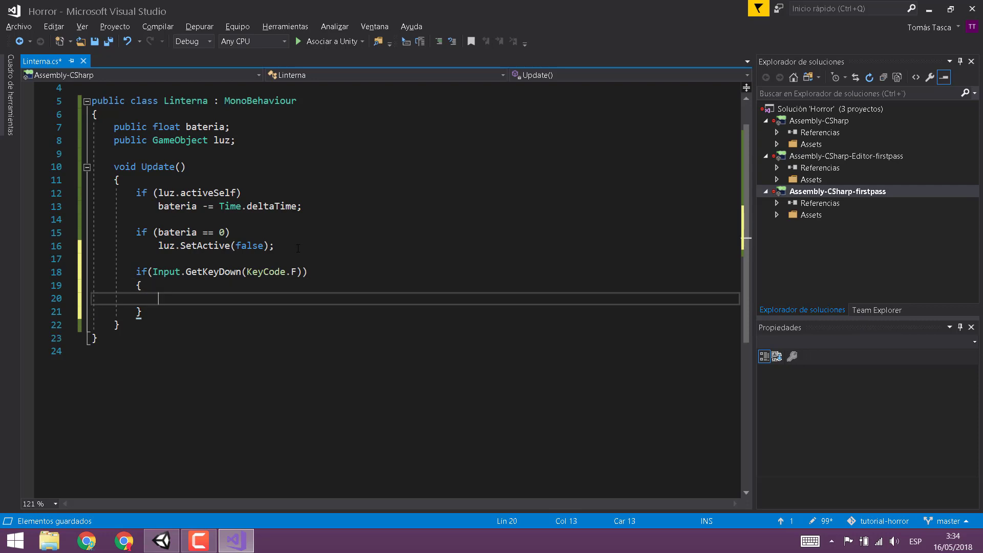
pyautogui.hotkey('ctrl', 'z')
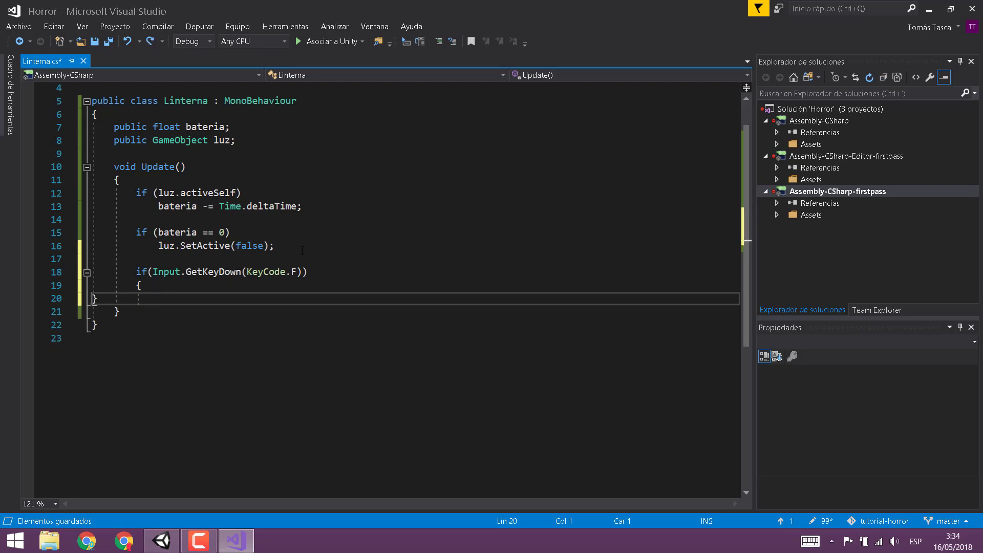
pyautogui.hotkey('ctrl', 'z')
pyautogui.hotkey('ctrl', 'z')
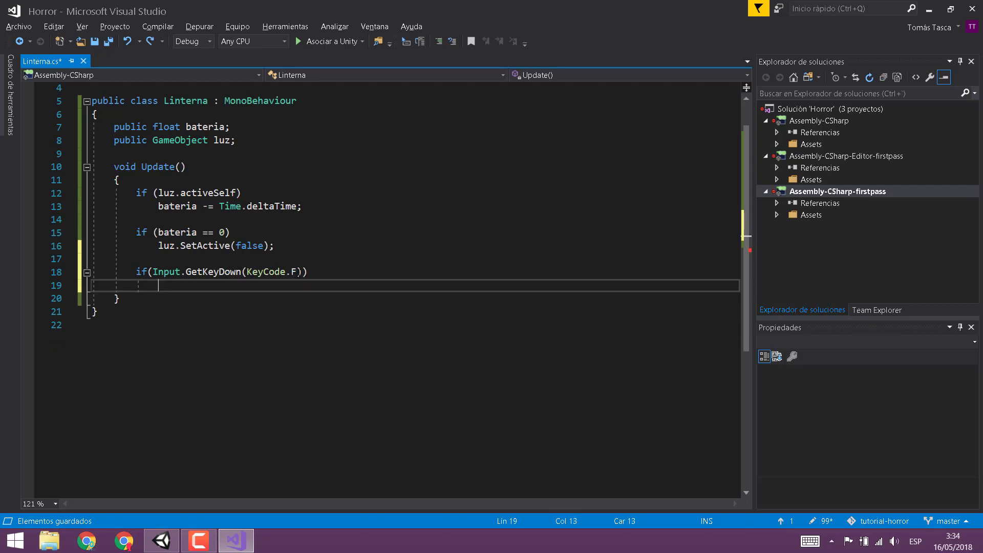
# Step: Append && bateria > 0 to the F-key condition and save
pyautogui.click(301, 271)
pyautogui.write('&')
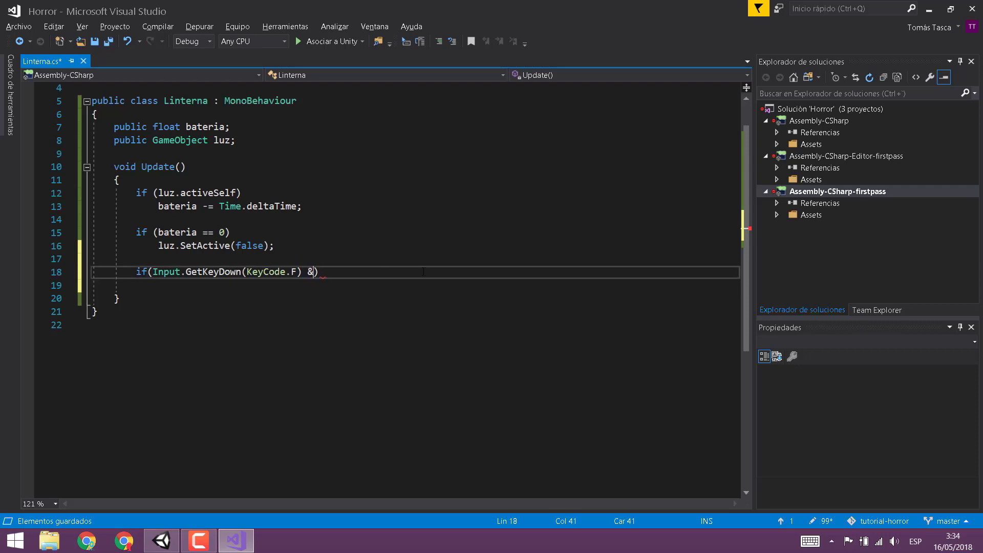
pyautogui.write('&')
pyautogui.hotkey('shift', 'Left')
pyautogui.hotkey('shift', 'Left')
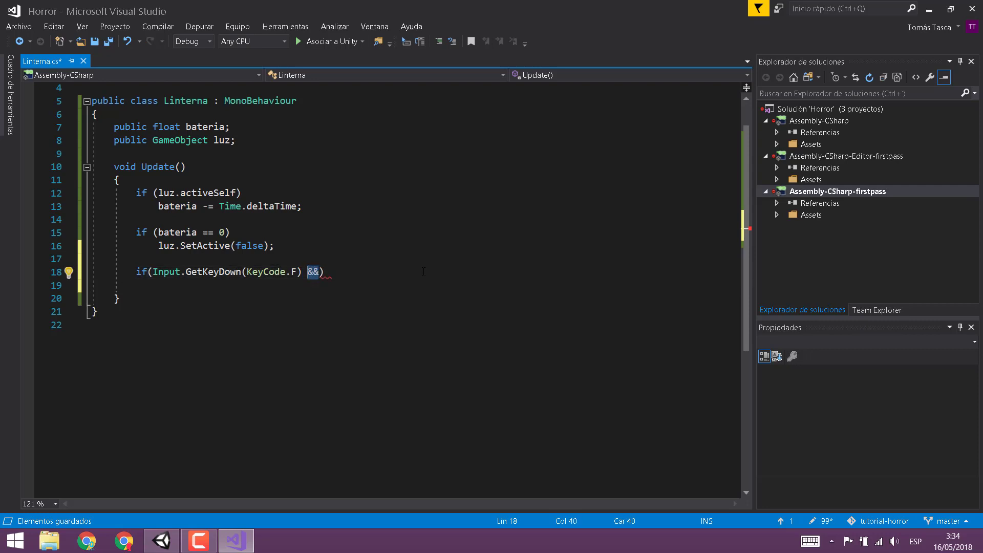
pyautogui.write('&& ')
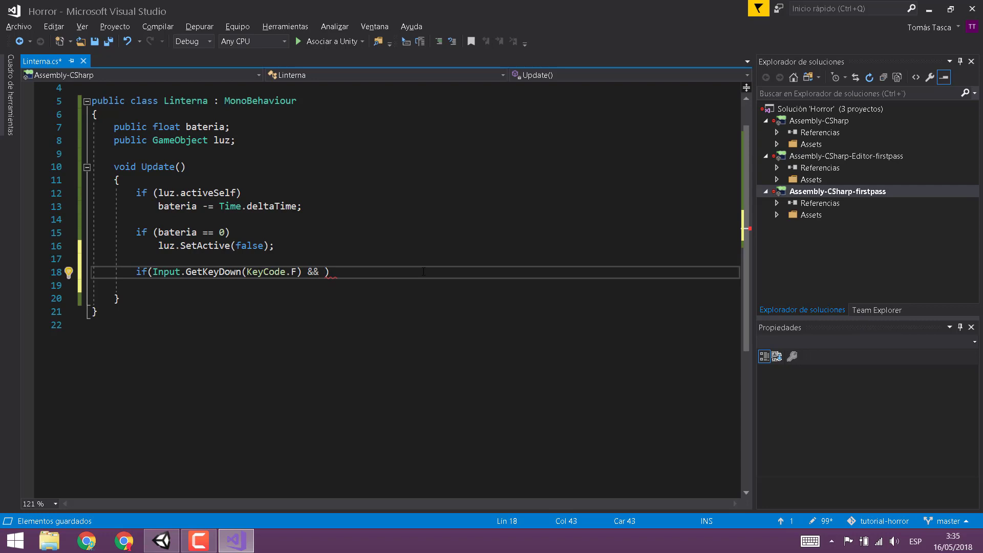
pyautogui.write('ba')
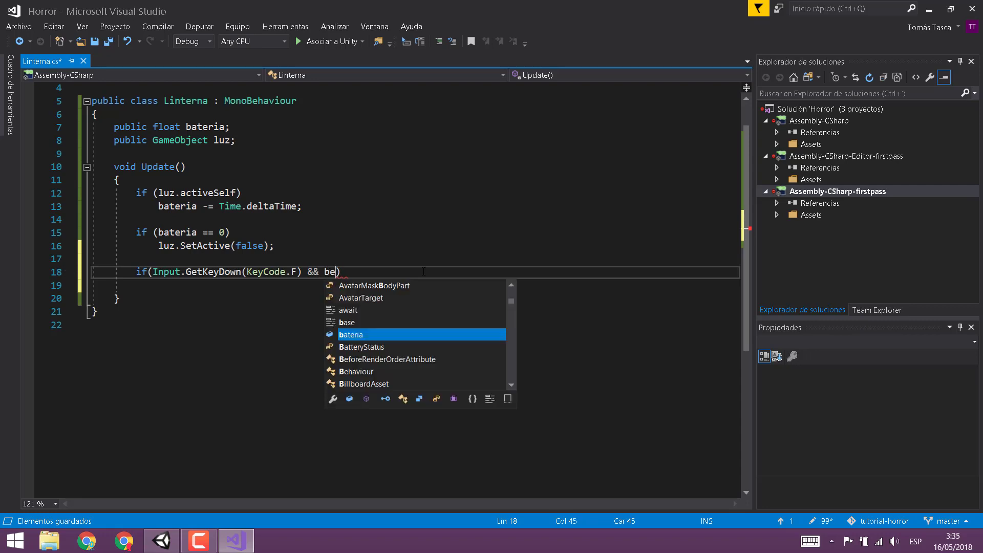
pyautogui.write('te')
pyautogui.press('Tab')
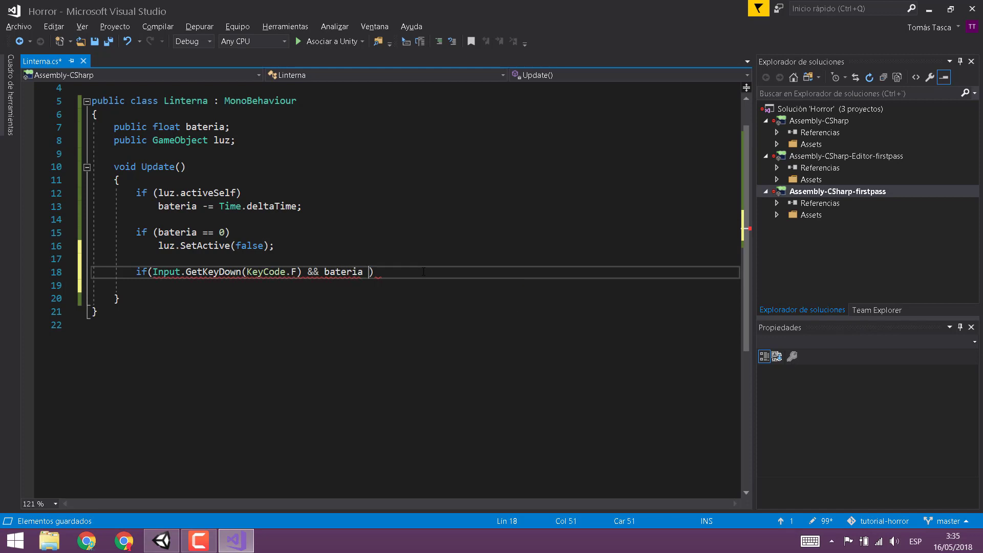
pyautogui.write('>')
pyautogui.write('=')
pyautogui.write('0')
pyautogui.press('Left')
pyautogui.hotkey('ctrl', 's')
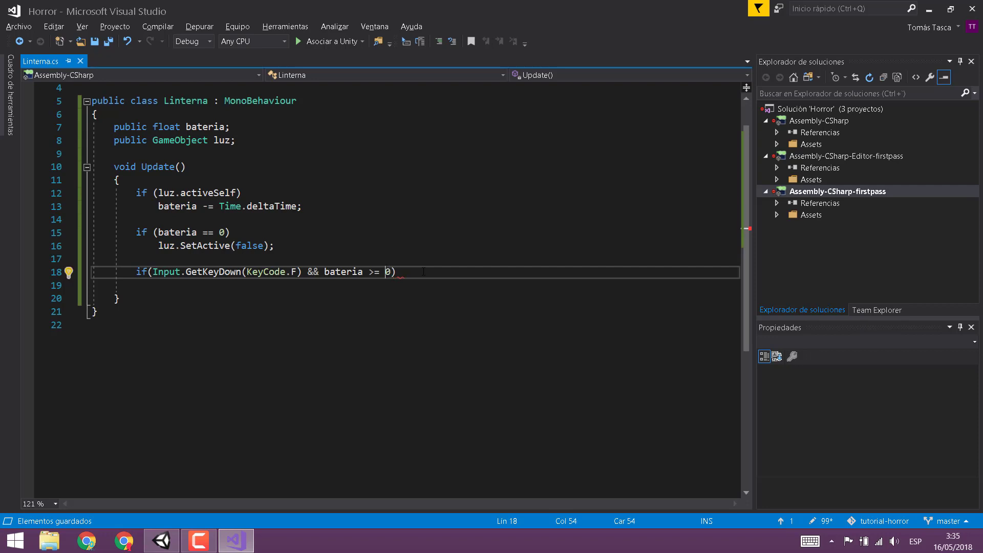
pyautogui.press('BackSpace')
pyautogui.press('Right')
pyautogui.press('Right')
pyautogui.press('Right')
# Step: Copy luz.SetActive(false) under the F-key condition, change false to true, and save
pyautogui.press('Return')
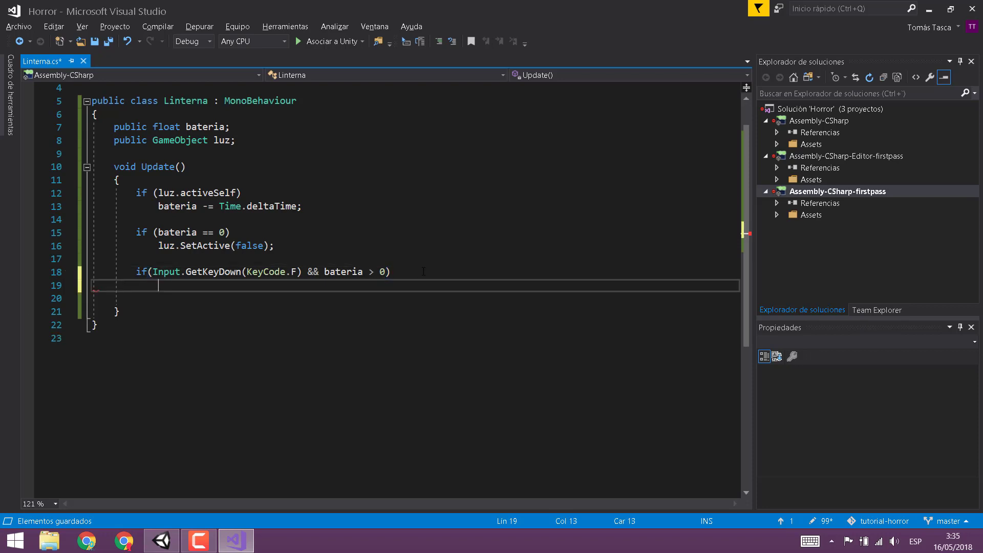
pyautogui.press('Up')
pyautogui.press('Up')
pyautogui.press('Up')
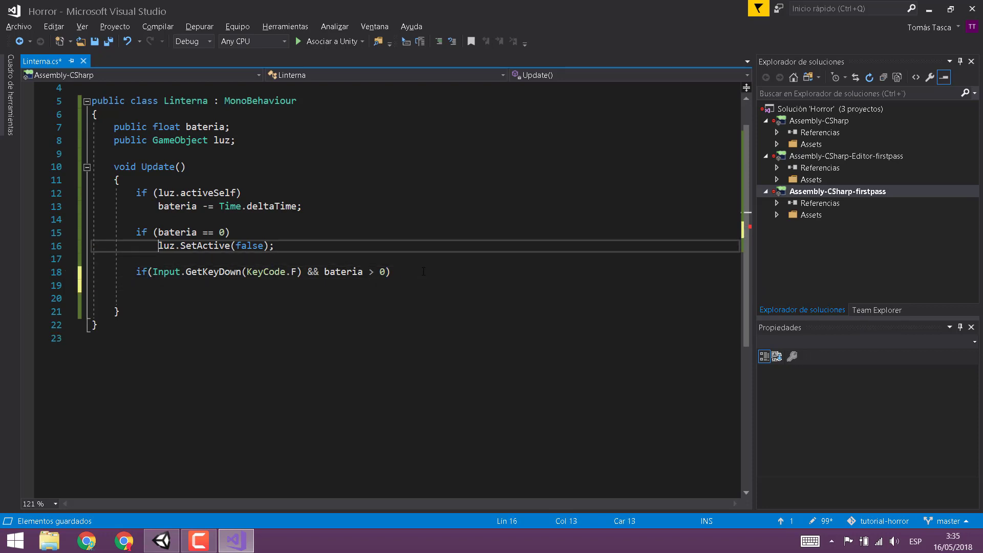
pyautogui.hotkey('ctrl', 'c')
pyautogui.hotkey('ctrl', 'v')
pyautogui.hotkey('alt', 'Down')
pyautogui.hotkey('alt', 'Down')
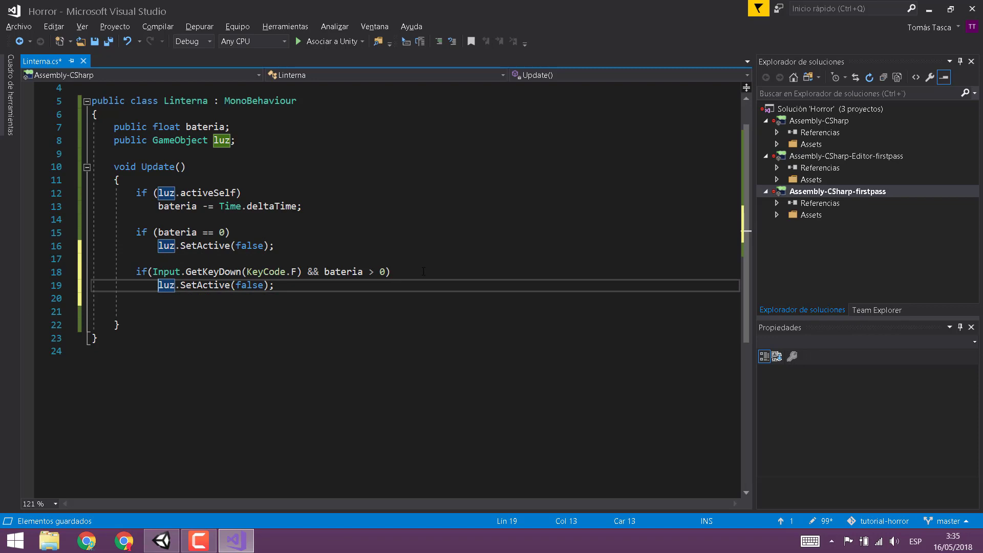
pyautogui.hotkey('alt', 'Up')
pyautogui.hotkey('alt', 'Down')
pyautogui.press('Right')
pyautogui.press('Right')
pyautogui.press('Right')
pyautogui.hotkey('ctrl', 'Right')
pyautogui.hotkey('ctrl', 'Right')
pyautogui.hotkey('ctrl', 'shift', 'Right')
pyautogui.write('tr')
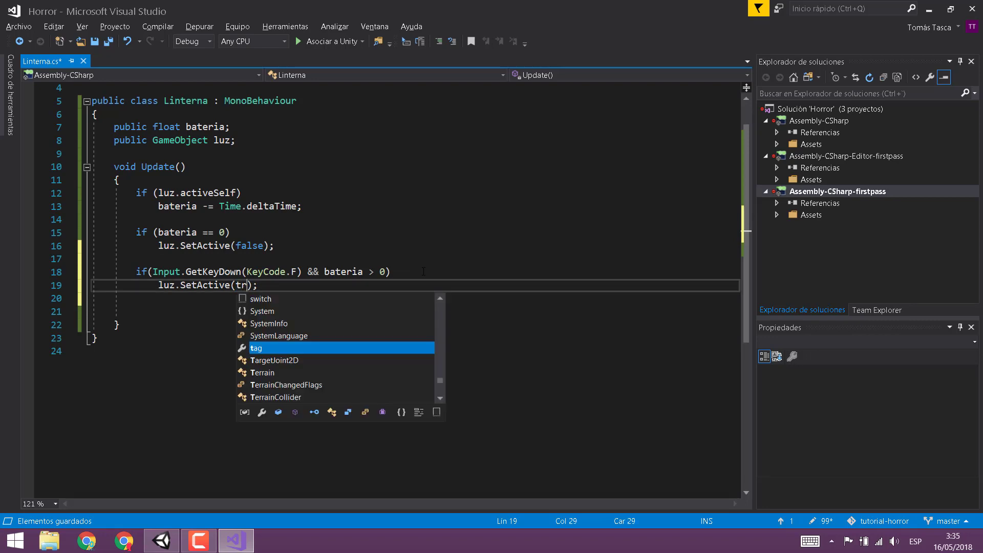
pyautogui.press('Tab')
pyautogui.hotkey('ctrl', 's')
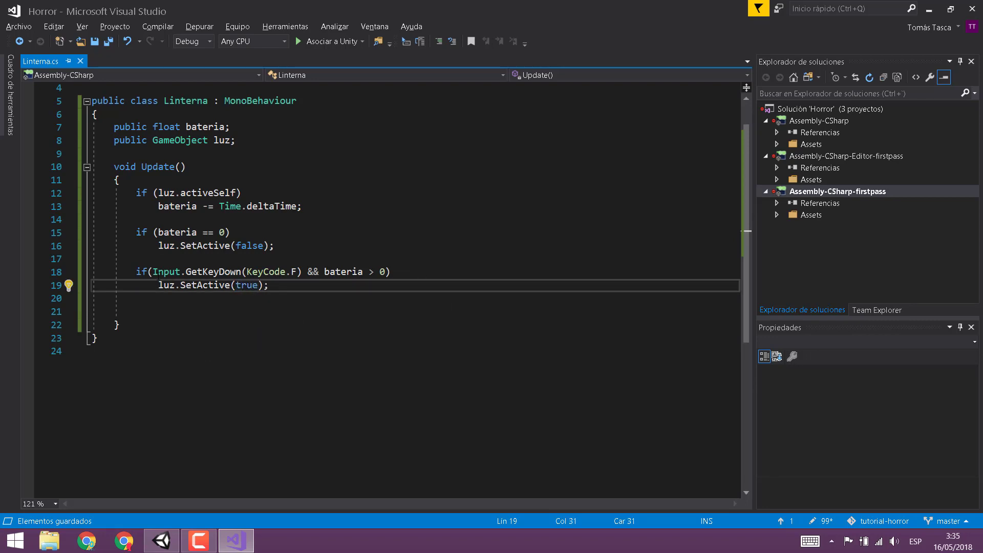
# Step: Review the F-key condition and SetActive lines, ending with true selected on line 19
pyautogui.click(158, 272)
pyautogui.moveTo(164, 272); pyautogui.dragTo(241, 272)
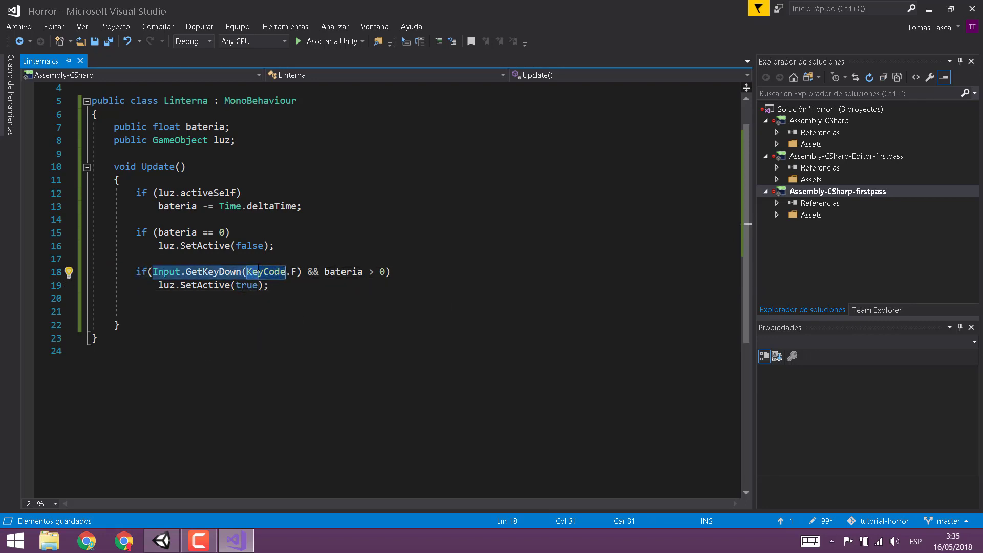
pyautogui.doubleClick(239, 272)
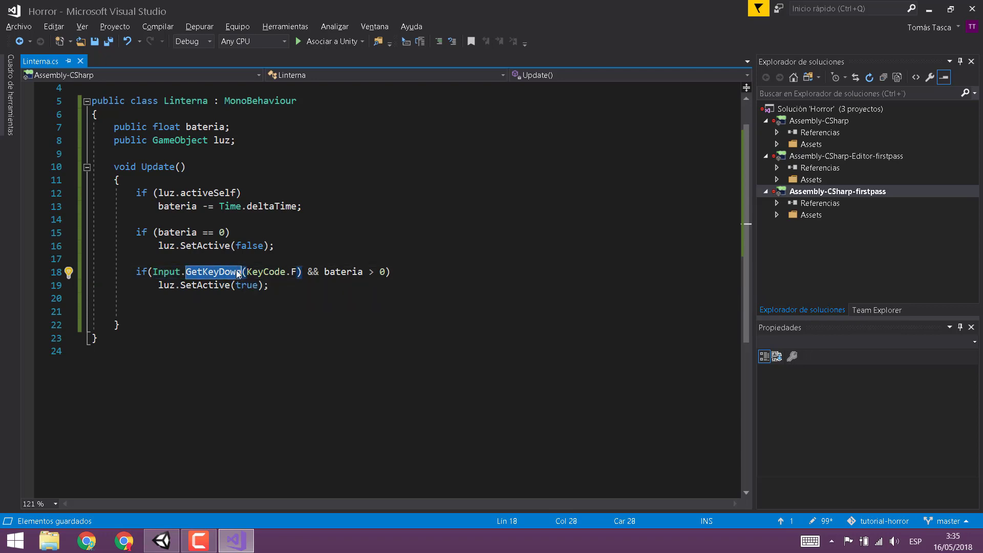
pyautogui.click(295, 271)
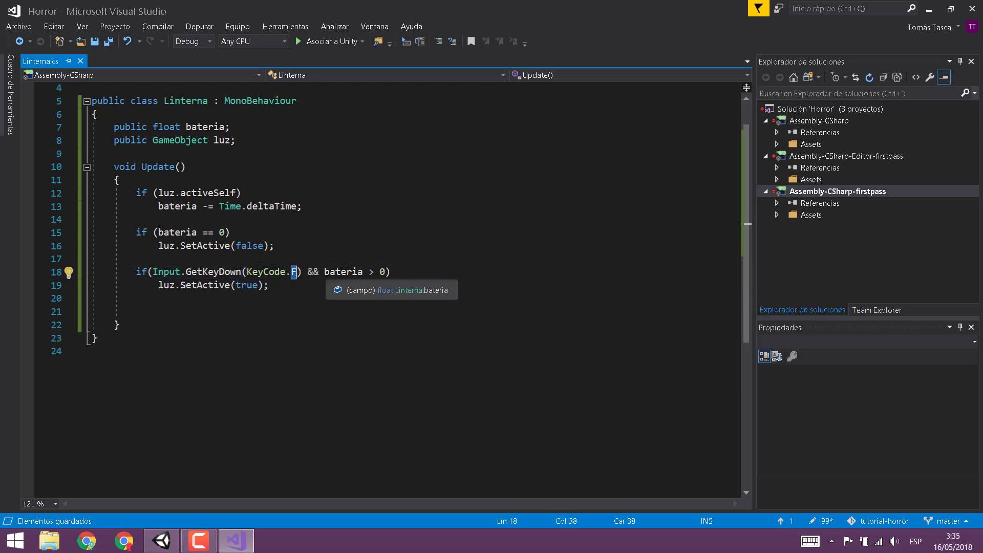
pyautogui.moveTo(324, 272); pyautogui.dragTo(385, 276)
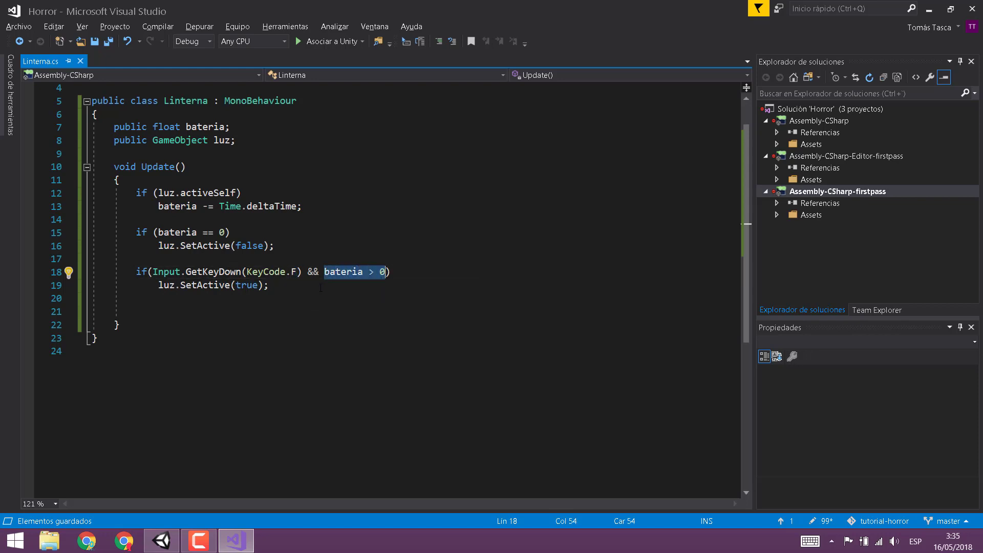
pyautogui.doubleClick(247, 285)
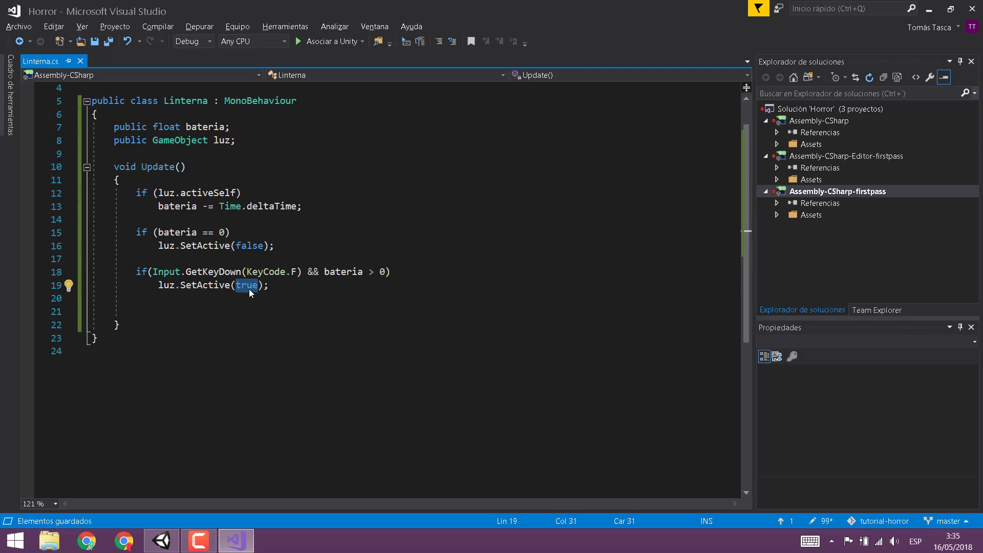
pyautogui.moveTo(222, 238)
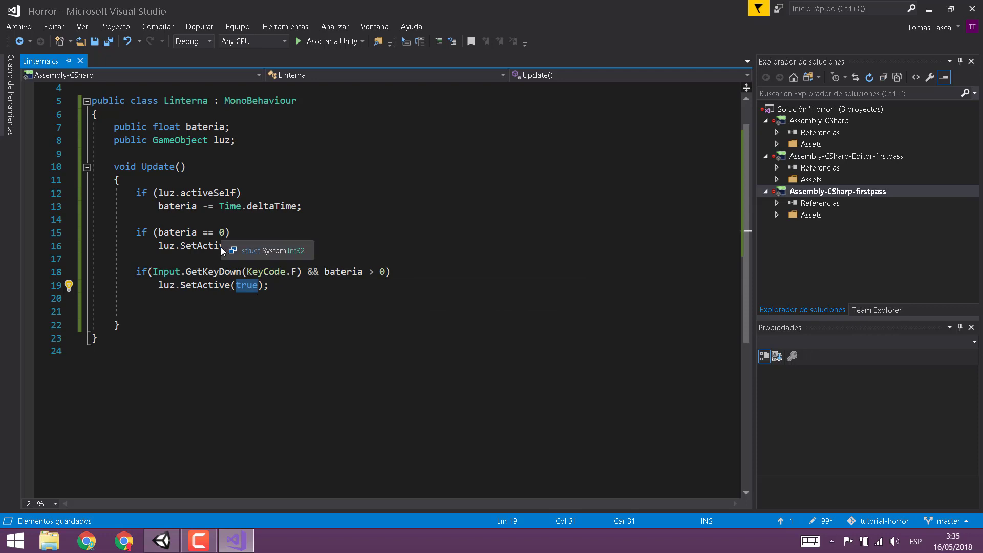
pyautogui.click(175, 258)
pyautogui.moveTo(158, 245); pyautogui.dragTo(244, 246)
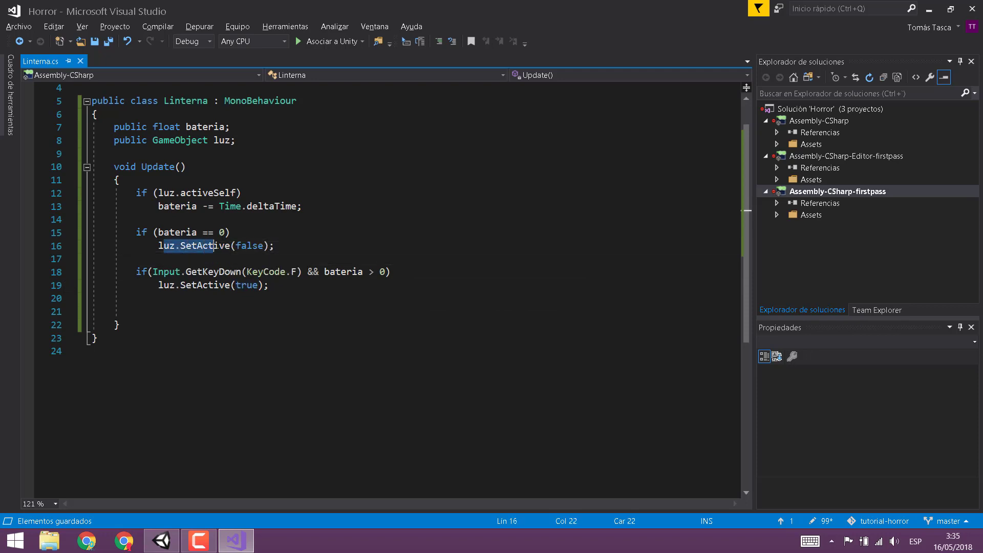
pyautogui.click(253, 285)
pyautogui.doubleClick(253, 285)
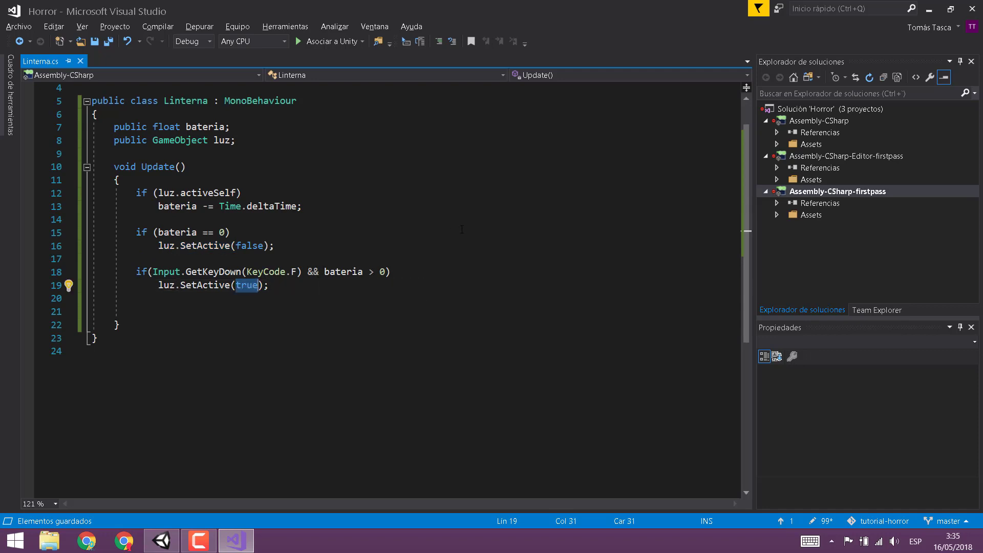
pyautogui.press('BackSpace')
pyautogui.write('luz.')
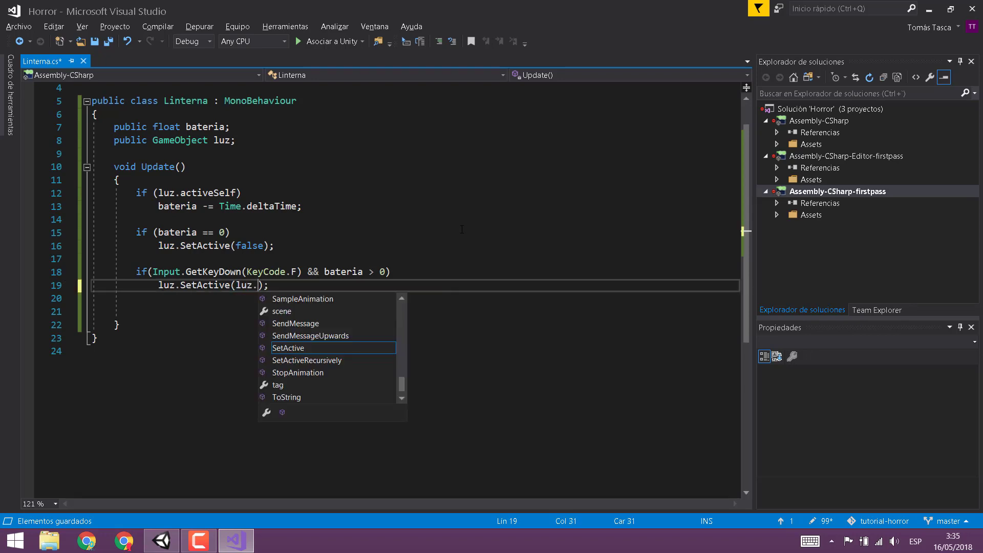
pyautogui.write('act')
pyautogui.press('Down')
pyautogui.press('Tab')
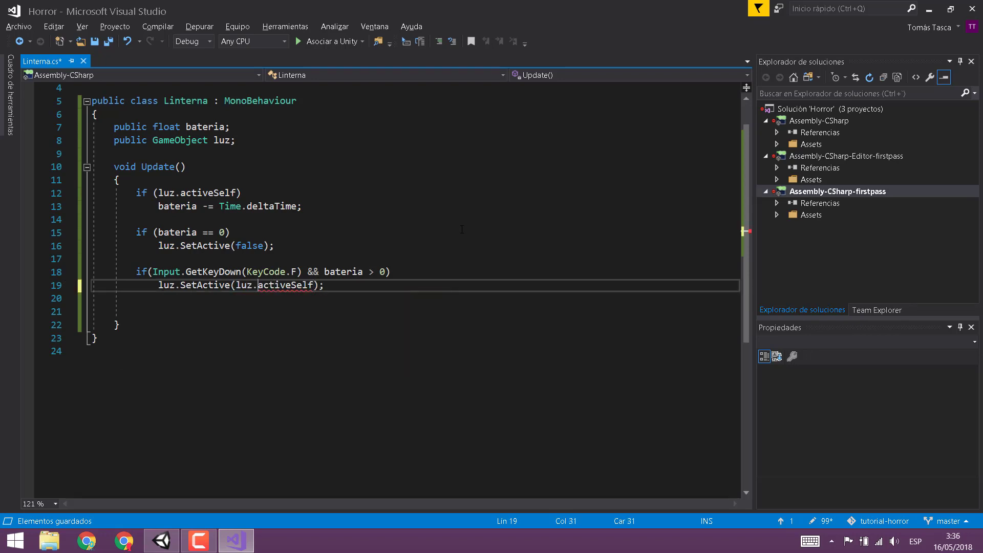
pyautogui.press('Right')
pyautogui.press('Left')
pyautogui.press('Left')
pyautogui.press('Left')
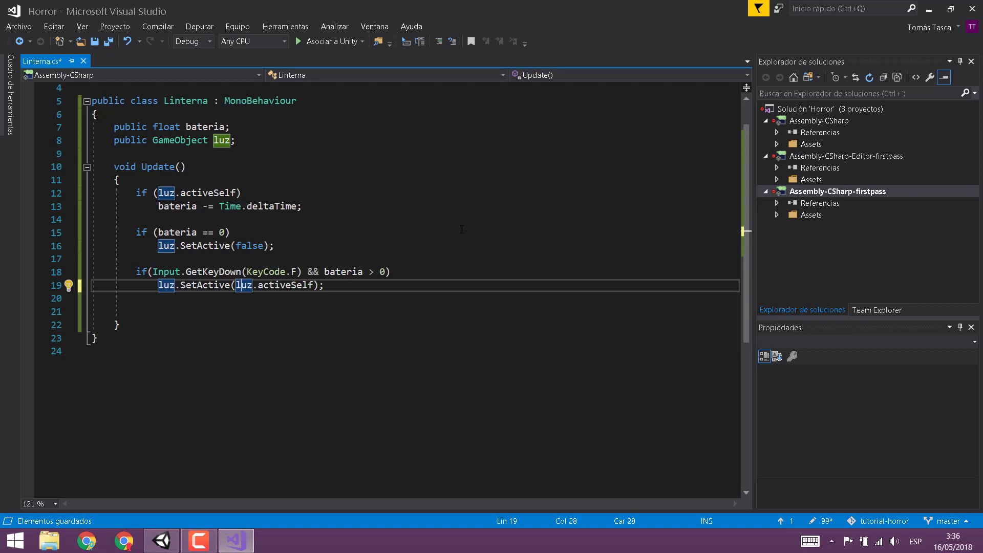
pyautogui.hotkey('ctrl', 'shift', 'Right')
pyautogui.hotkey('ctrl', 'shift', 'Right')
pyautogui.hotkey('ctrl', 'shift', 'Right')
pyautogui.press('Left')
pyautogui.press('Left')
pyautogui.write('!')
pyautogui.press('Left')
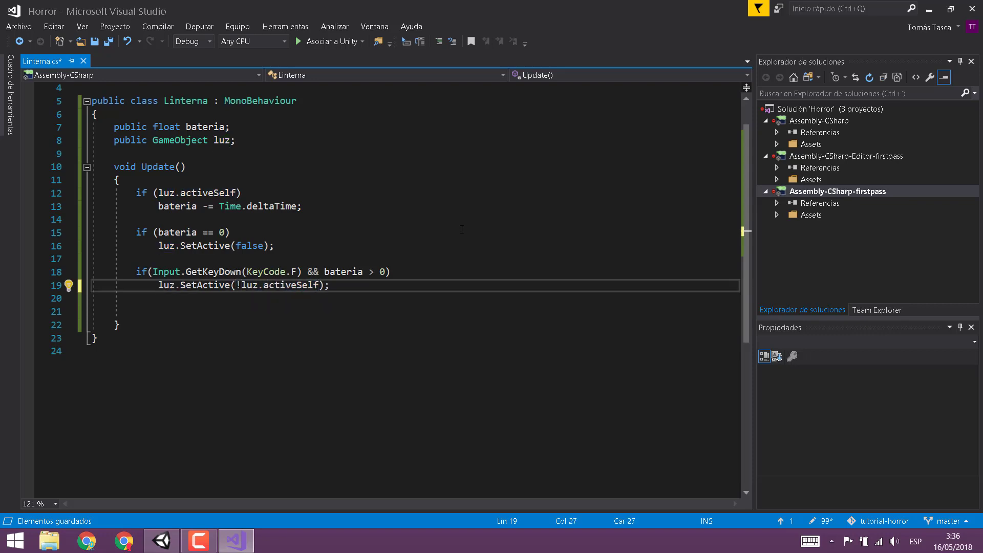
pyautogui.press('Right')
pyautogui.press('Right')
pyautogui.press('Right')
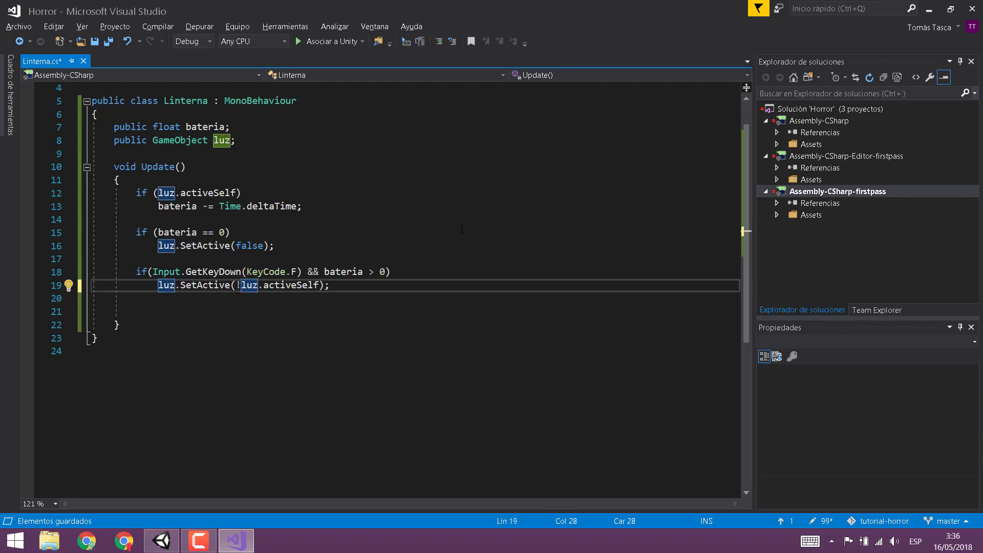
pyautogui.press('Right')
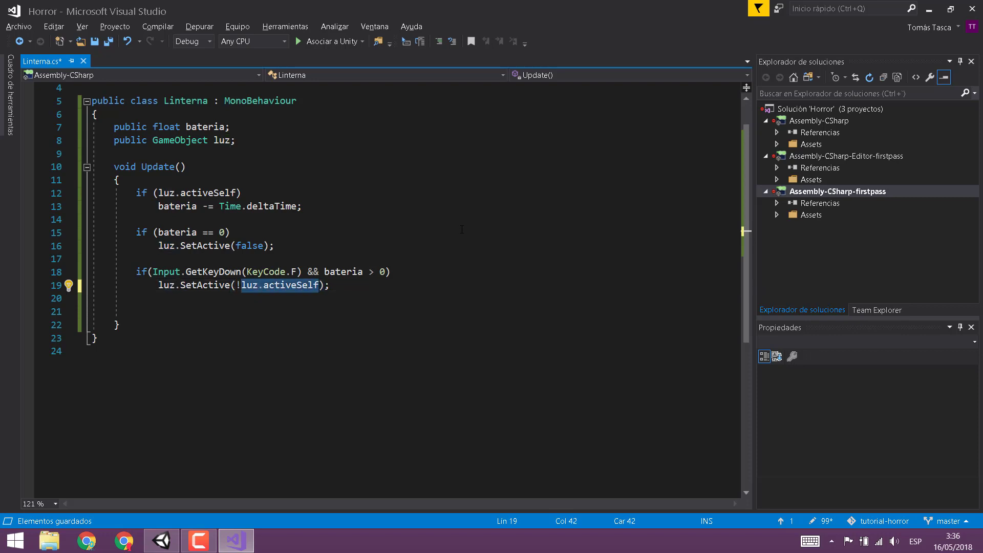
pyautogui.hotkey('ctrl', 'Right')
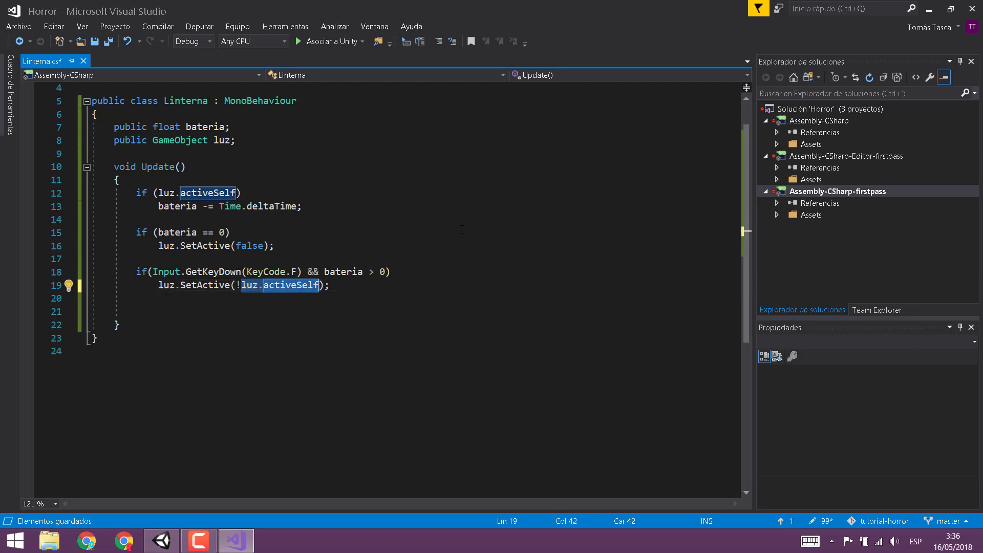
pyautogui.press('Left')
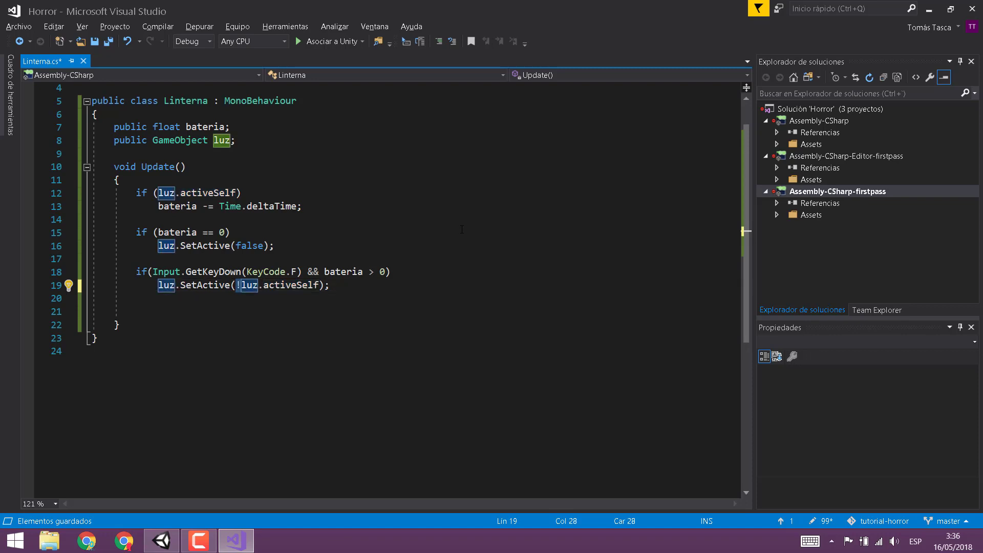
pyautogui.press('Left')
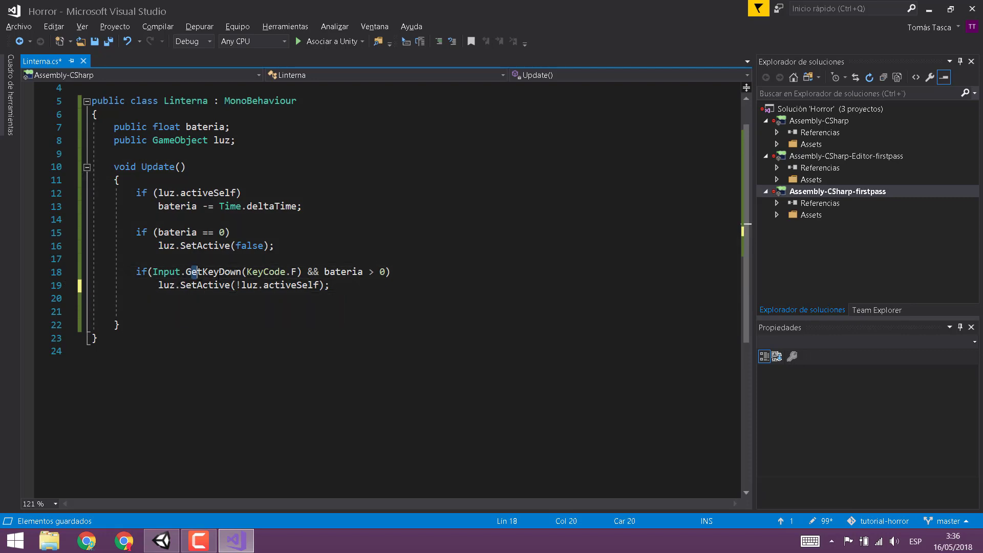
# Step: Review the line 18–19 toggle code and delete the extra blank line below it
pyautogui.moveTo(186, 271); pyautogui.dragTo(313, 285)
pyautogui.click(314, 285)
pyautogui.press('Up')
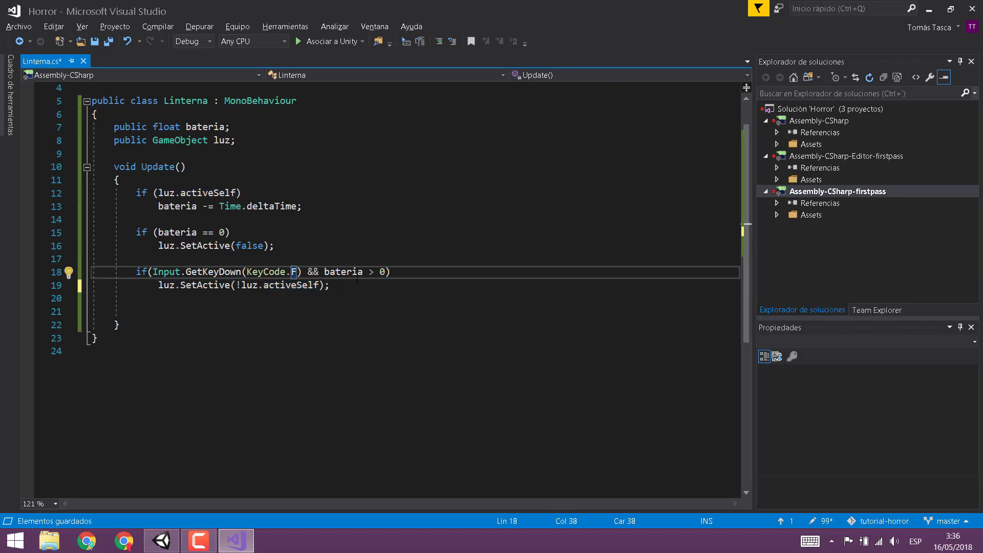
pyautogui.click(385, 272)
pyautogui.click(257, 285)
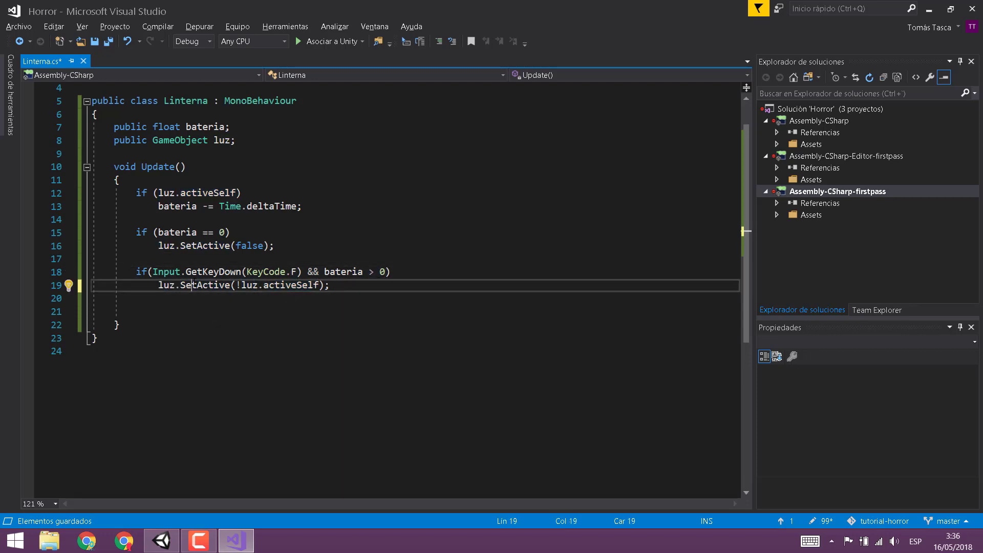
pyautogui.press('Left')
pyautogui.press('Left')
pyautogui.press('Left')
pyautogui.click(380, 275)
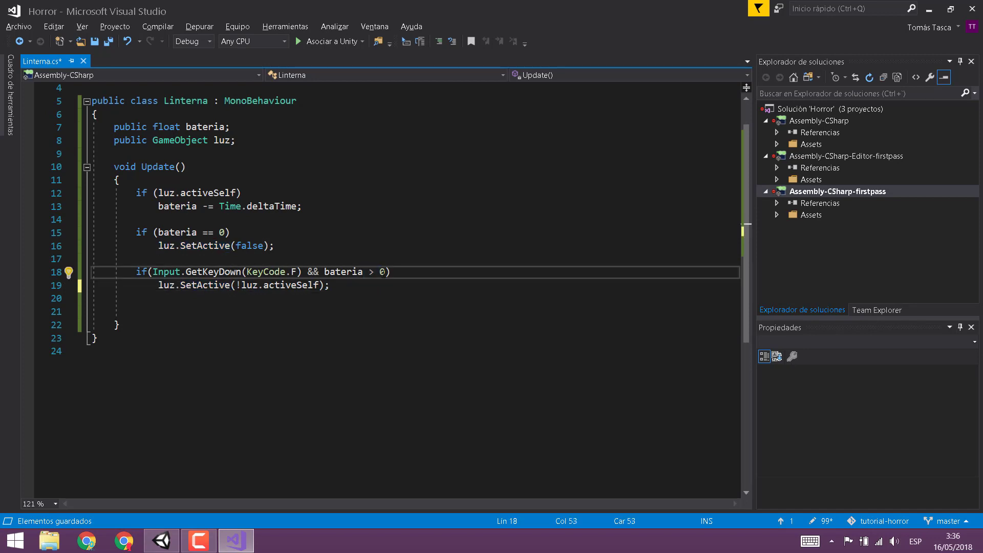
pyautogui.doubleClick(380, 275)
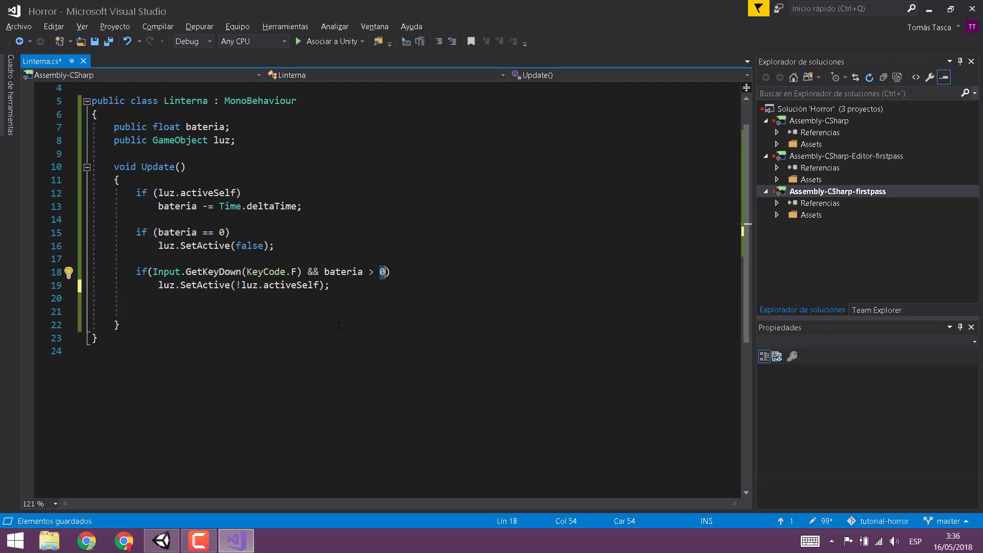
pyautogui.doubleClick(291, 285)
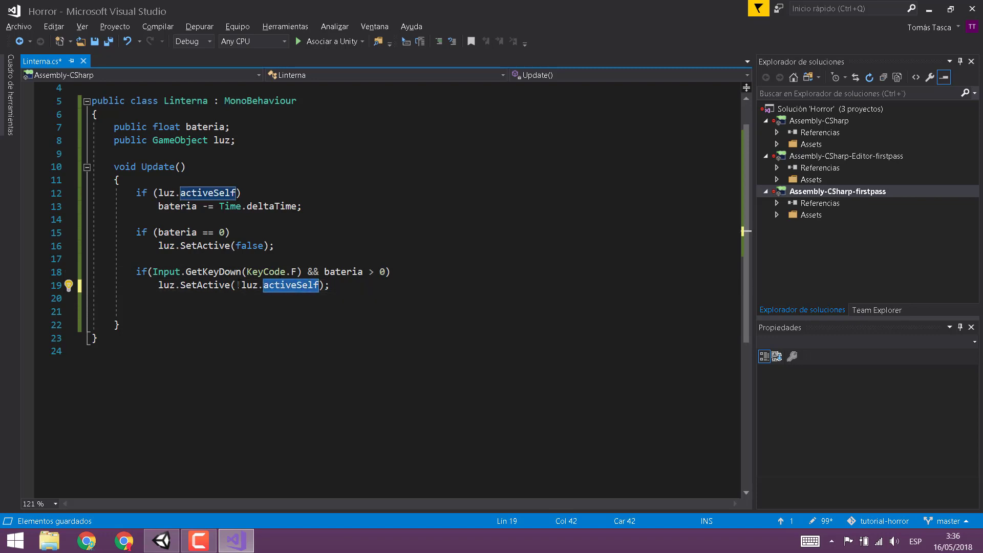
pyautogui.moveTo(237, 284); pyautogui.dragTo(320, 286)
pyautogui.click(329, 285)
pyautogui.click(313, 307)
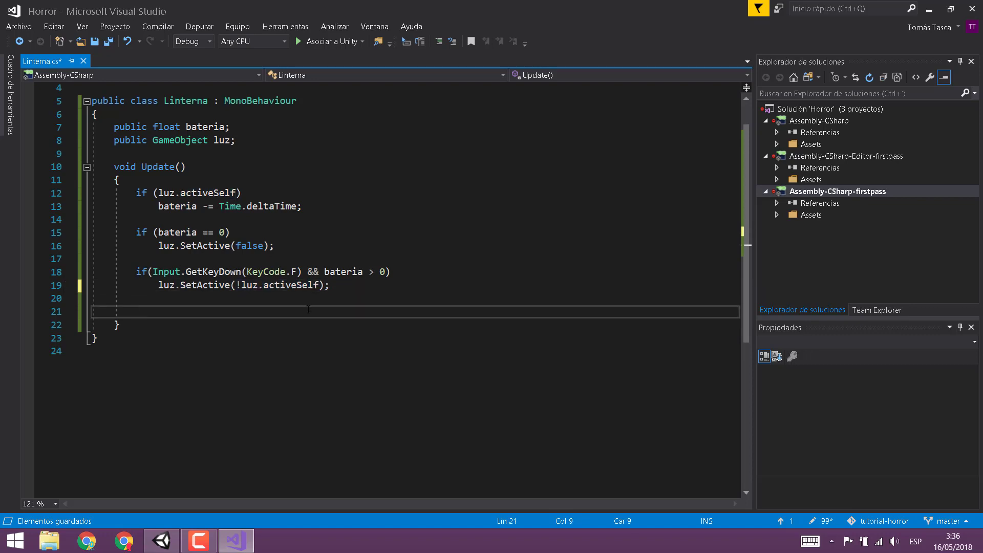
pyautogui.press('BackSpace')
pyautogui.press('BackSpace')
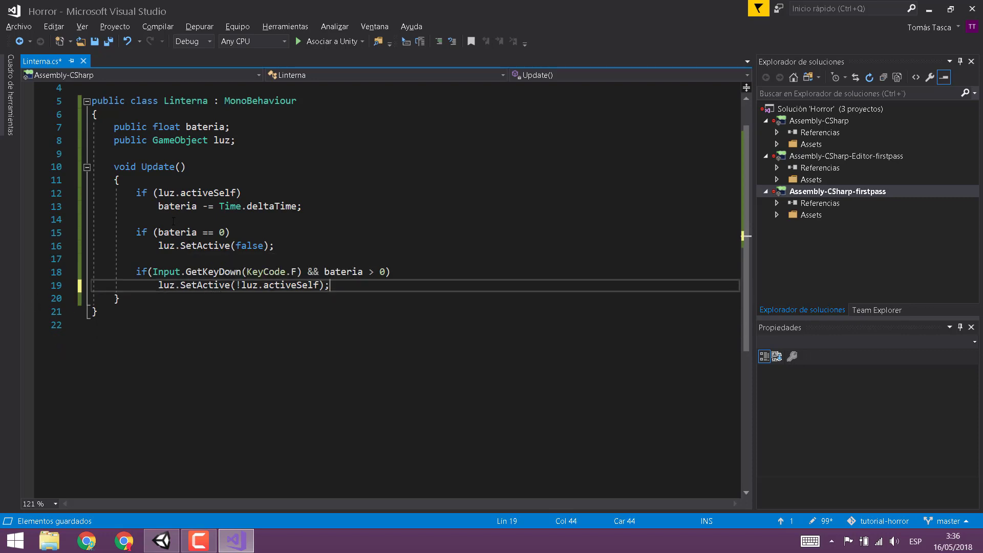
# Step: Change the line 15 check to bateria <= 0, save, and return to Unity
pyautogui.moveTo(158, 206); pyautogui.dragTo(298, 206)
pyautogui.click(207, 233)
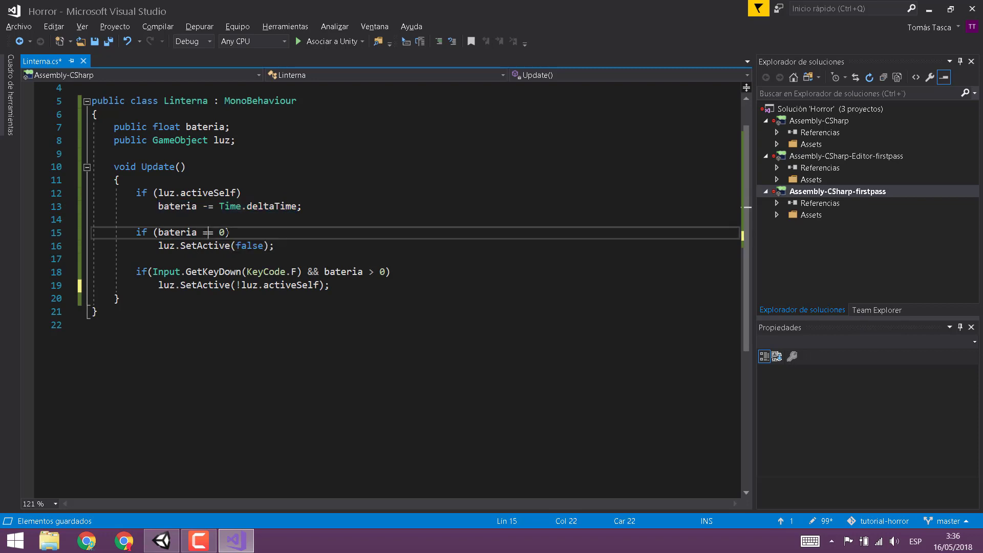
pyautogui.press('Left')
pyautogui.press('Delete')
pyautogui.write('<')
pyautogui.hotkey('ctrl', 's')
pyautogui.press('Down')
pyautogui.hotkey('ctrl', 'Right')
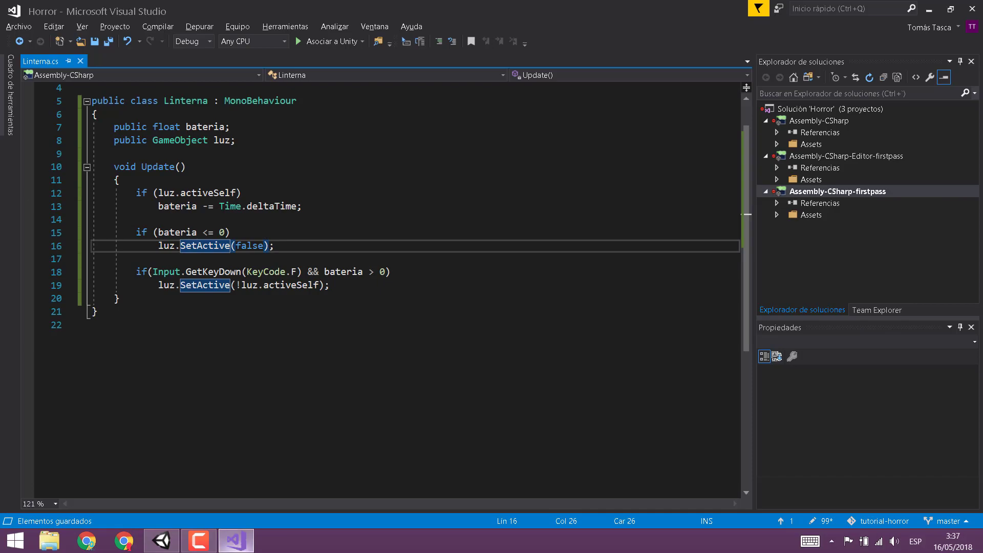
pyautogui.click(177, 547)
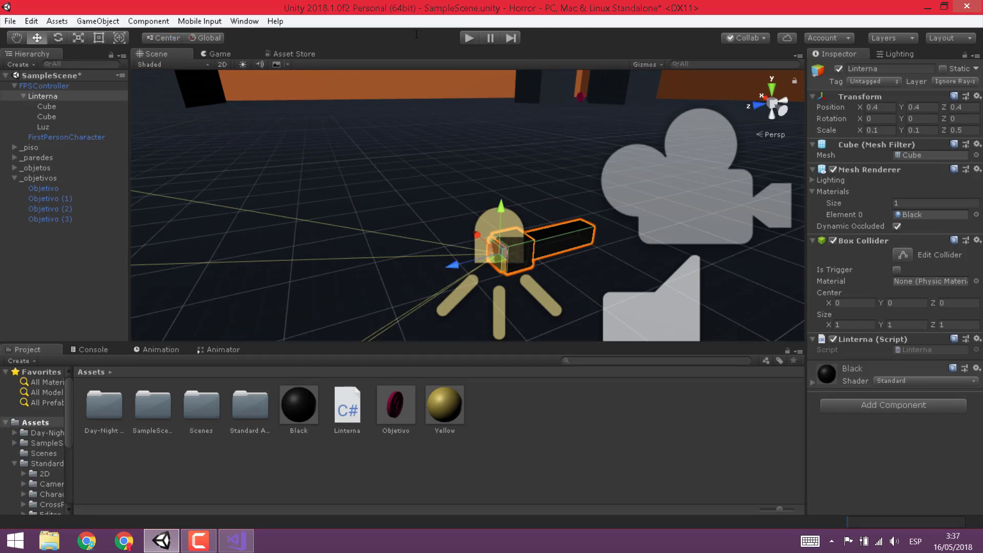
# Step: In the Game view, assign Luz to the script's Luz field, set Bateria to 10, and play
pyautogui.click(217, 54)
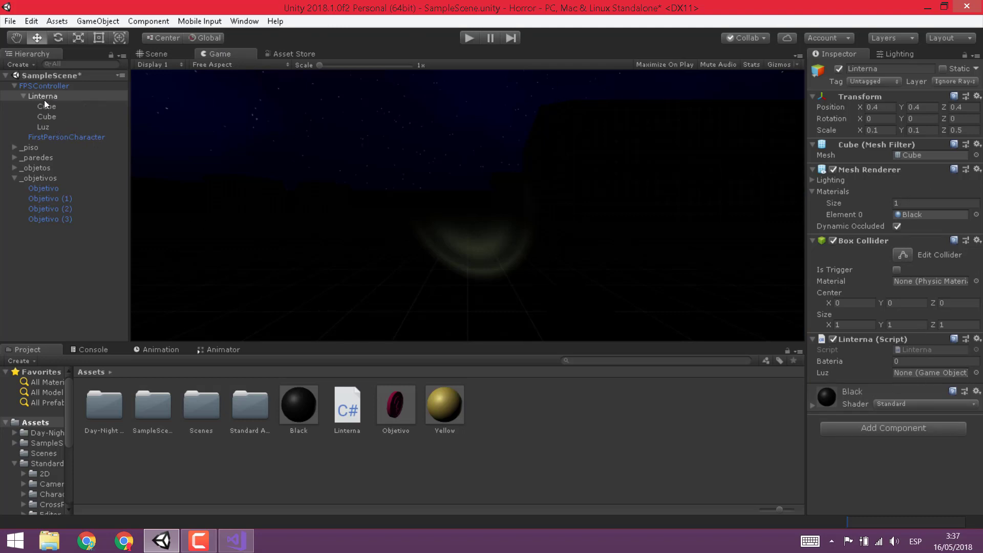
pyautogui.moveTo(43, 126); pyautogui.dragTo(926, 374)
pyautogui.click(905, 363)
pyautogui.write('10')
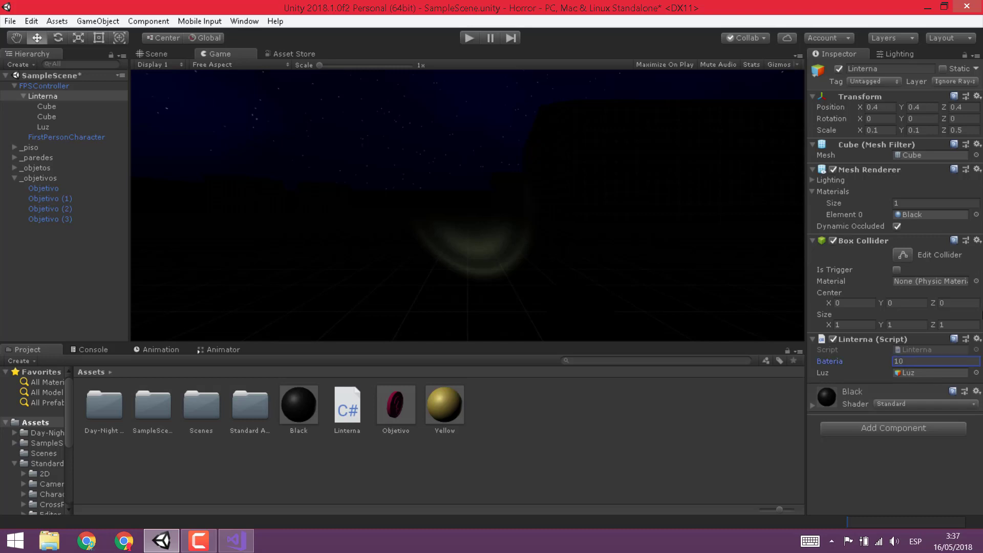
pyautogui.press('Return')
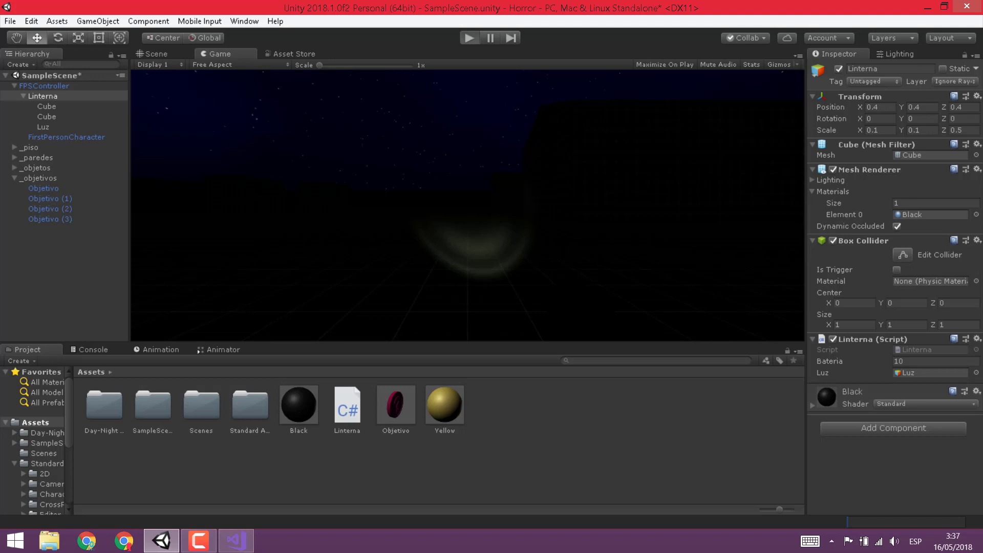
pyautogui.hotkey('ctrl', 'p')
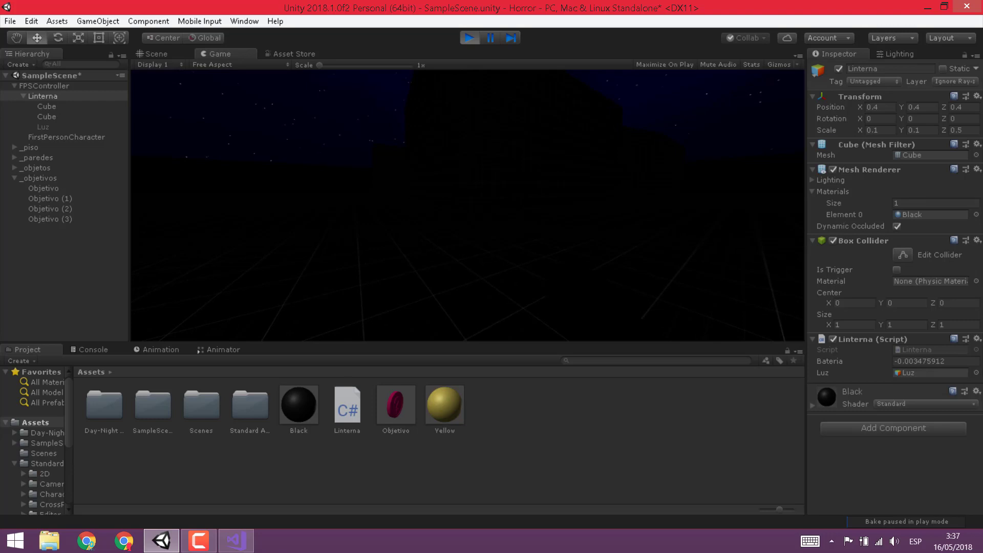
# Step: Stop play mode after watching Bateria drain, restoring it to 10
pyautogui.click(471, 40)
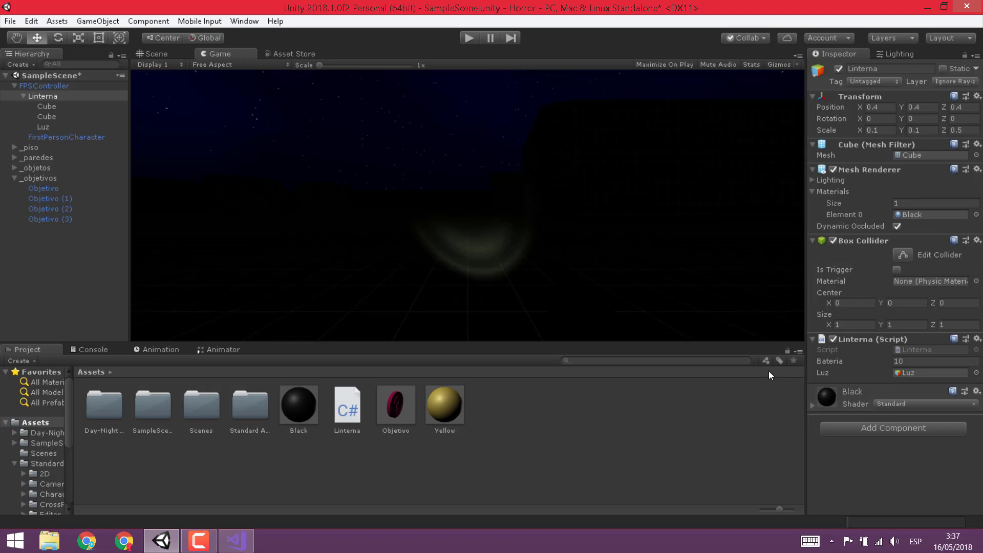
# Step: Add an Audio Source to Linterna with Play On Awake off and Spatial Blend set to 1 (3D)
pyautogui.click(857, 430)
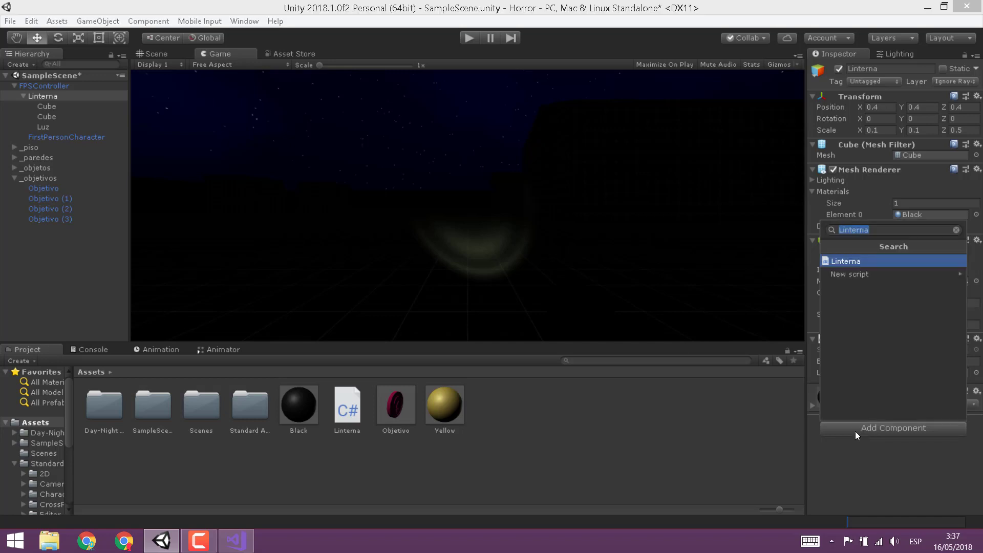
pyautogui.press('BackSpace')
pyautogui.write('audio source')
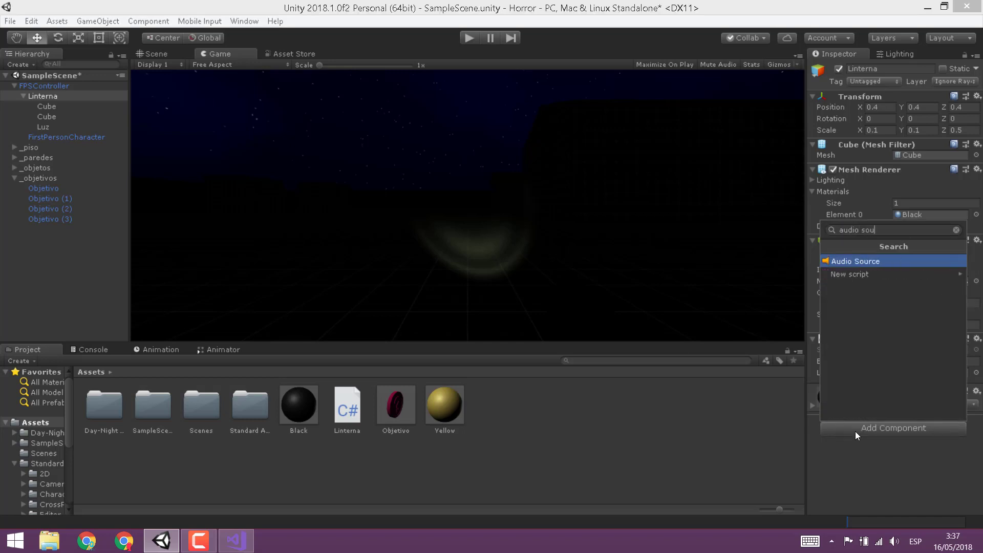
pyautogui.press('Return')
pyautogui.scroll(-3, 871, 420)
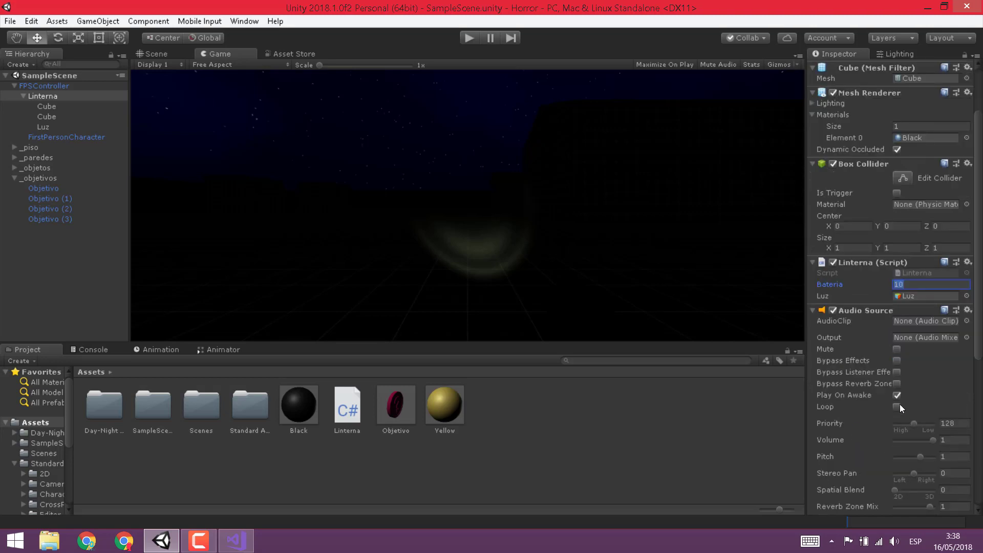
pyautogui.click(896, 395)
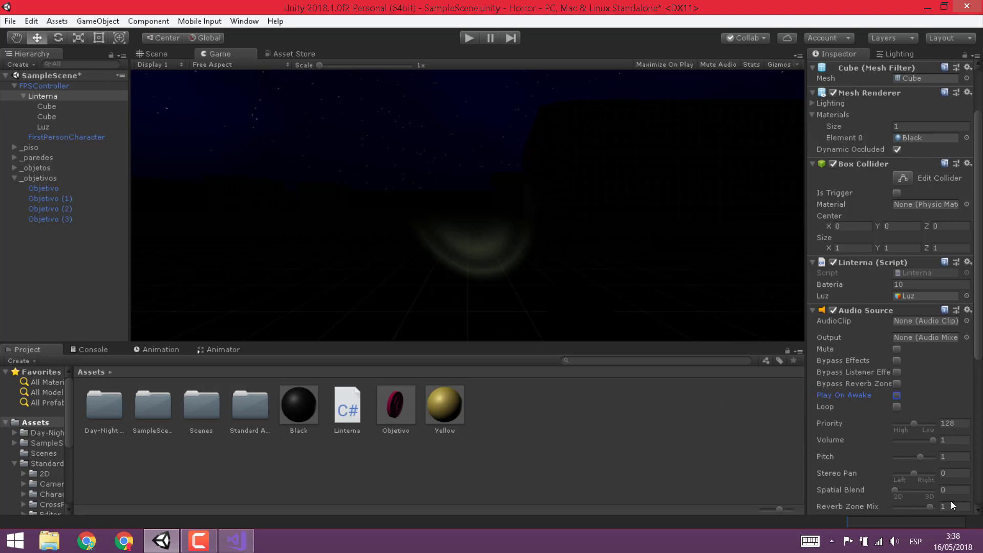
pyautogui.moveTo(898, 489); pyautogui.dragTo(918, 490)
pyautogui.scroll(-2, 947, 496)
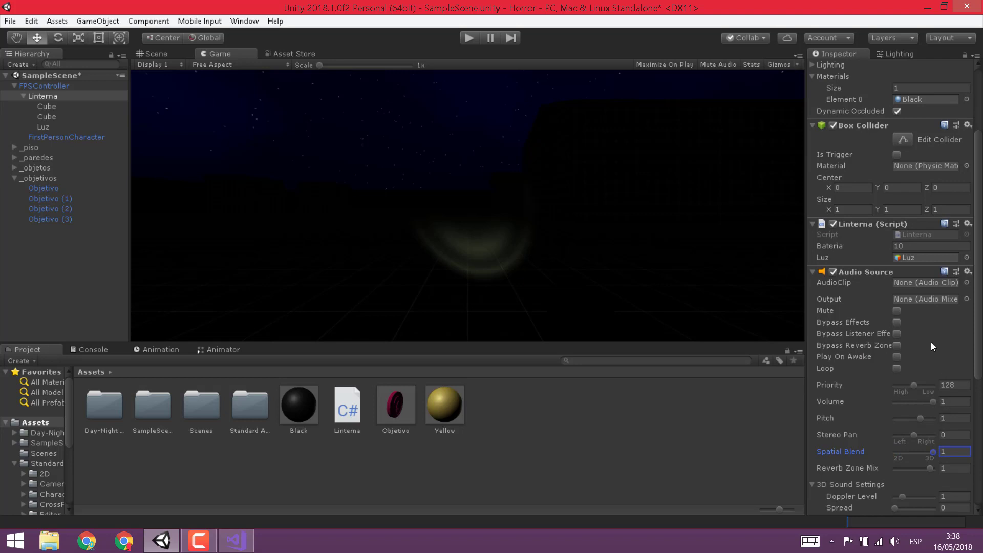
pyautogui.scroll(-3, 924, 410)
pyautogui.scroll(5, 870, 399)
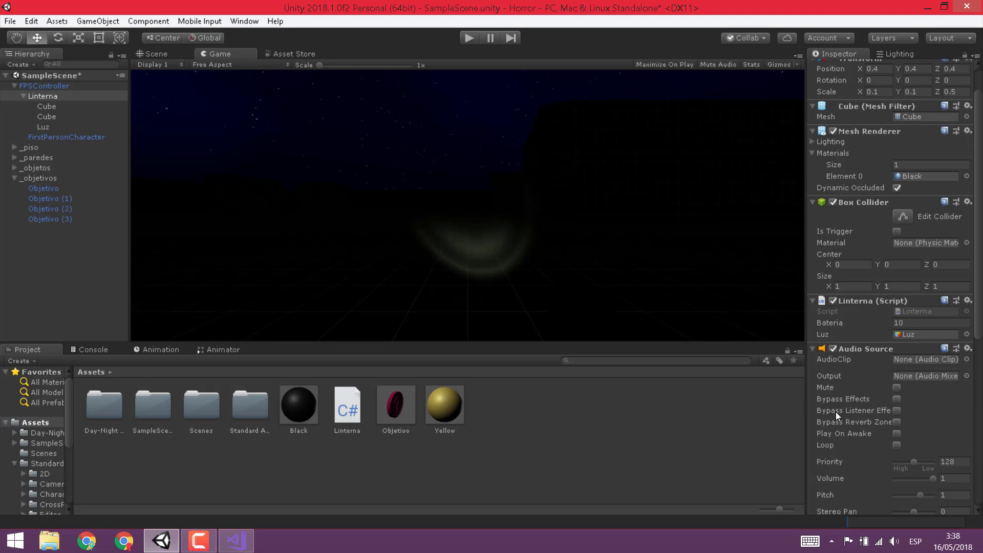
pyautogui.moveTo(836, 412)
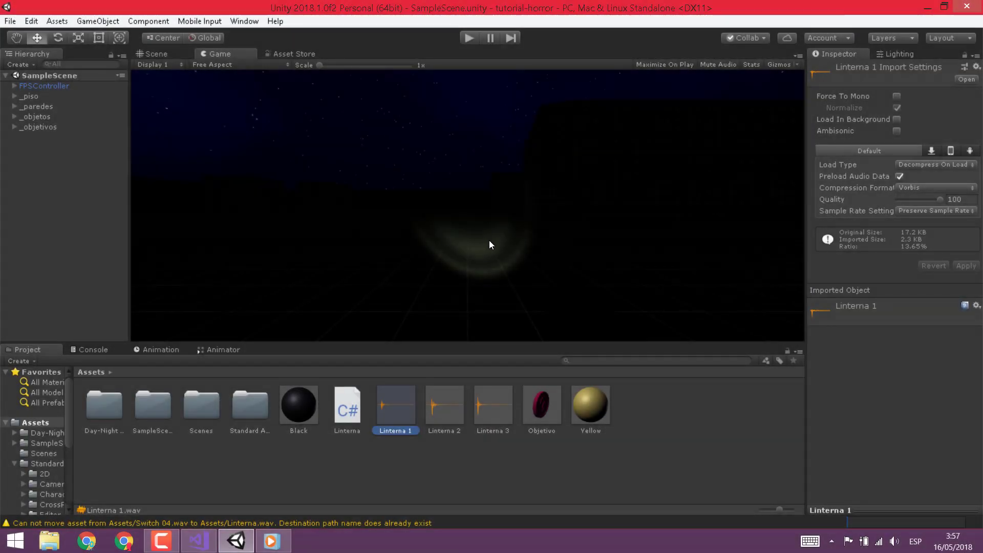
# Step: Assign the Linterna 1 clip to the flashlight's Audio Source, then return to Visual Studio
pyautogui.click(384, 467)
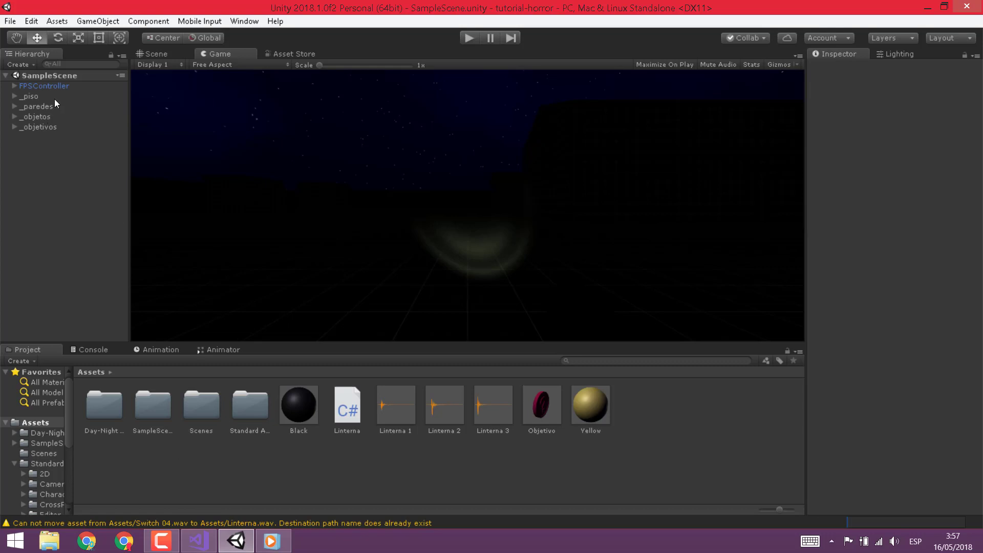
pyautogui.hotkey('ctrl', 'z')
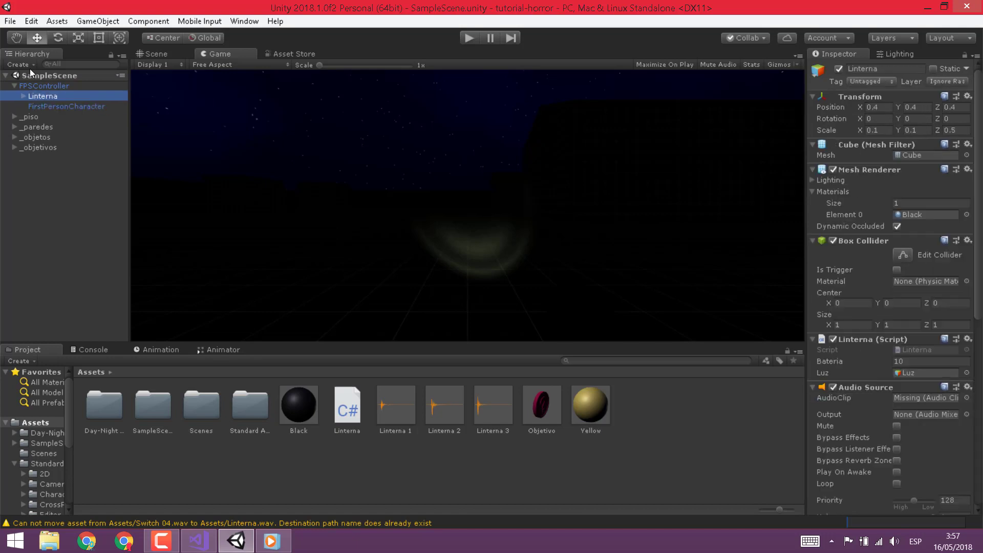
pyautogui.scroll(-3, 947, 182)
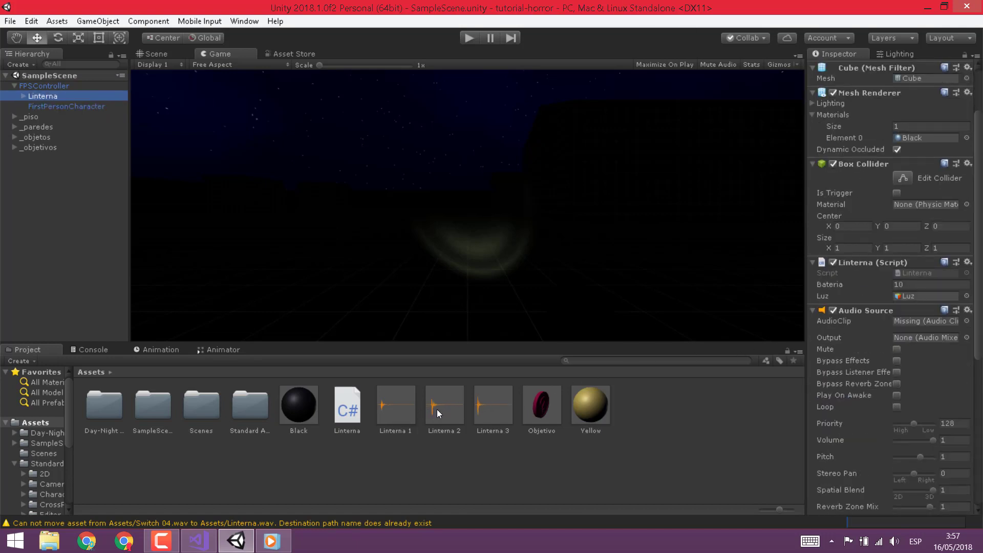
pyautogui.moveTo(396, 404); pyautogui.dragTo(926, 321)
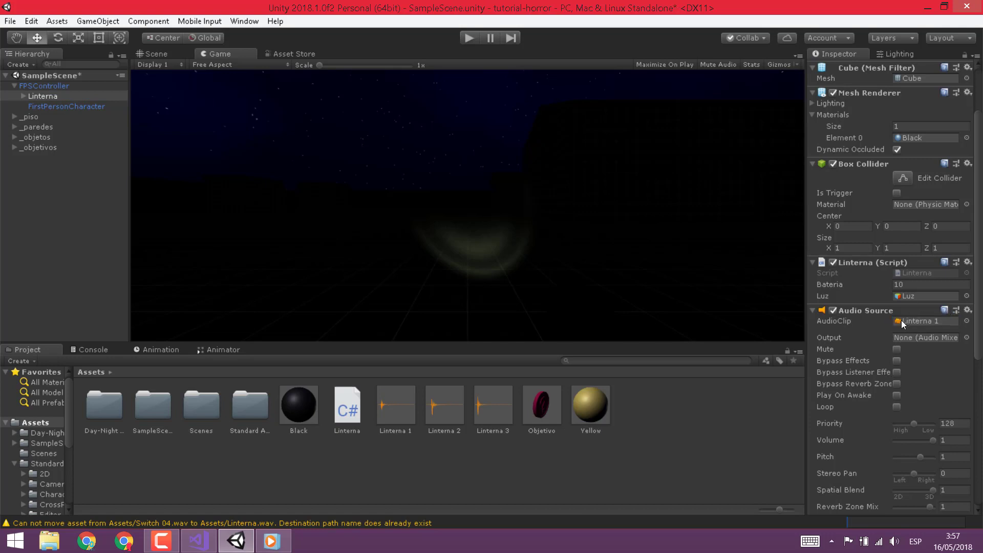
pyautogui.click(198, 541)
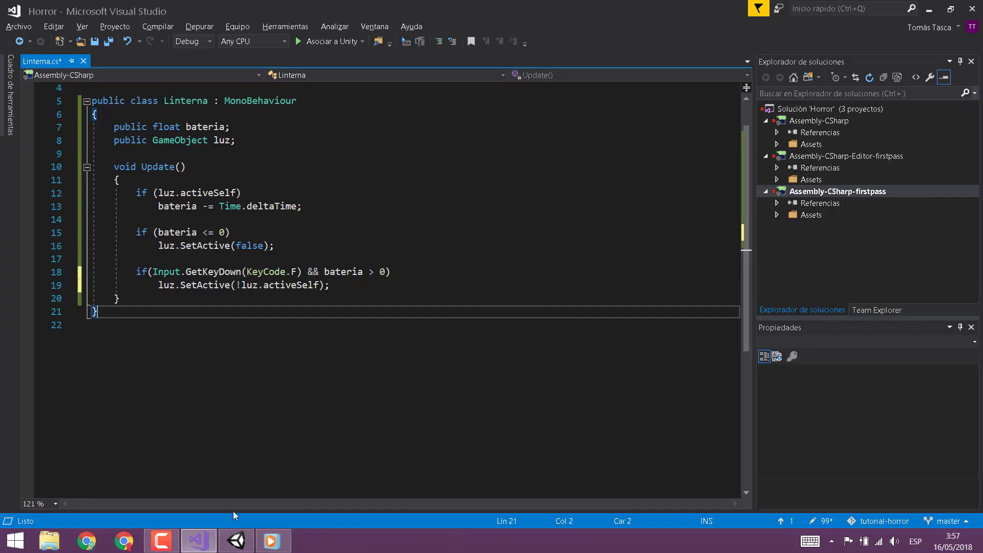
# Step: Wrap the luz.SetActive line under the F-key condition in braces
pyautogui.click(400, 271)
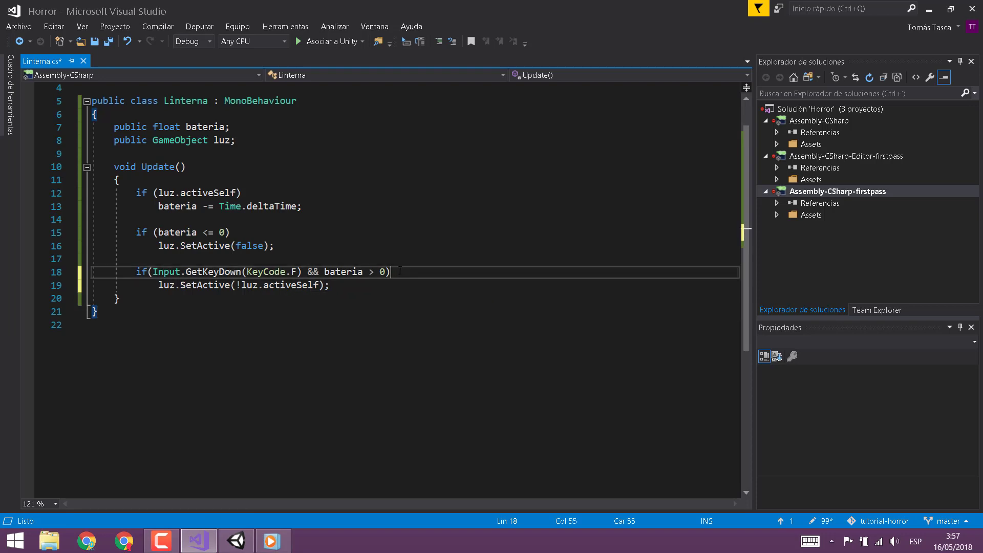
pyautogui.press('Return')
pyautogui.press('Return')
pyautogui.write('{')
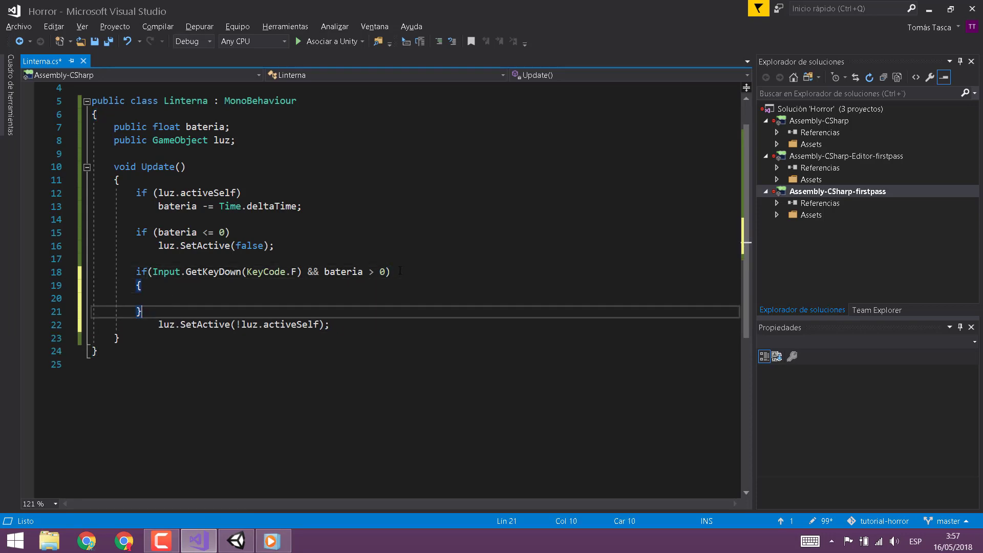
pyautogui.press('Down')
pyautogui.hotkey('alt', 'Up')
pyautogui.hotkey('alt', 'a')
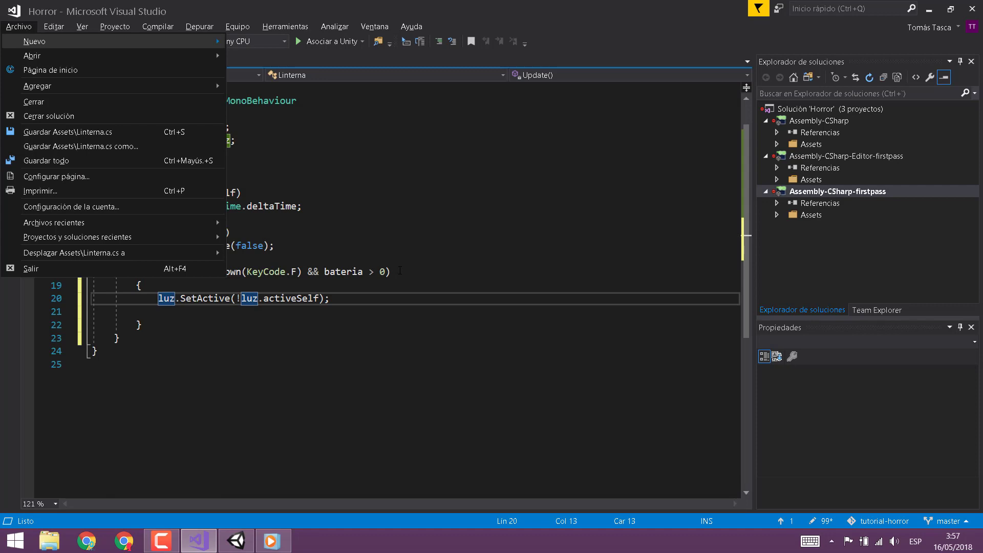
pyautogui.press('Escape')
pyautogui.click(184, 312)
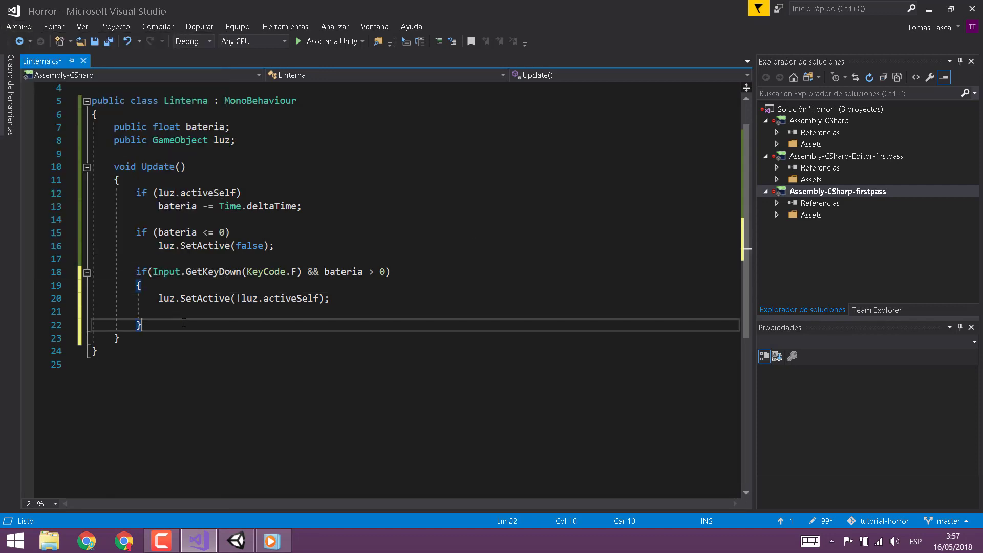
# Step: Add GetComponent<AudioSource>().Play(); inside the F-key block
pyautogui.write('GetC')
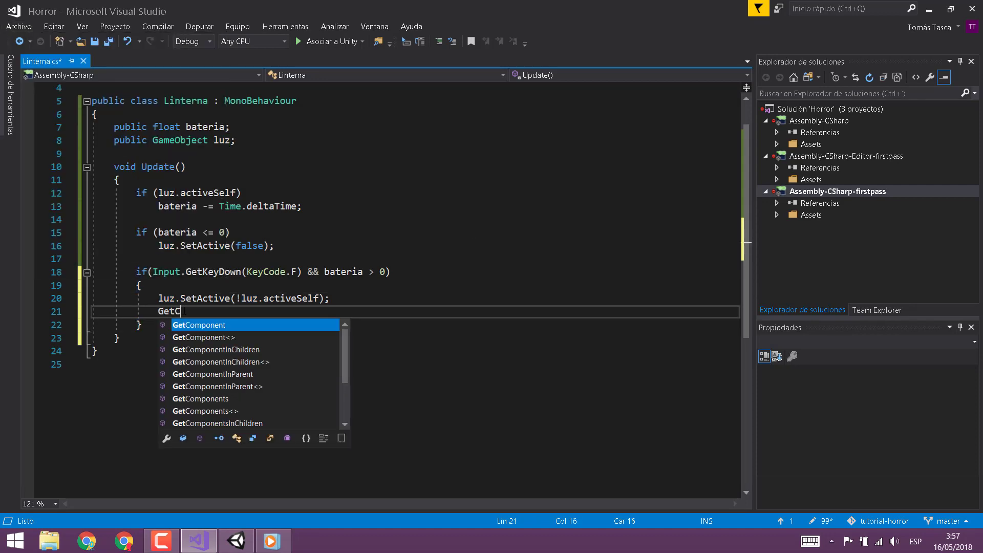
pyautogui.press('Tab')
pyautogui.write('<')
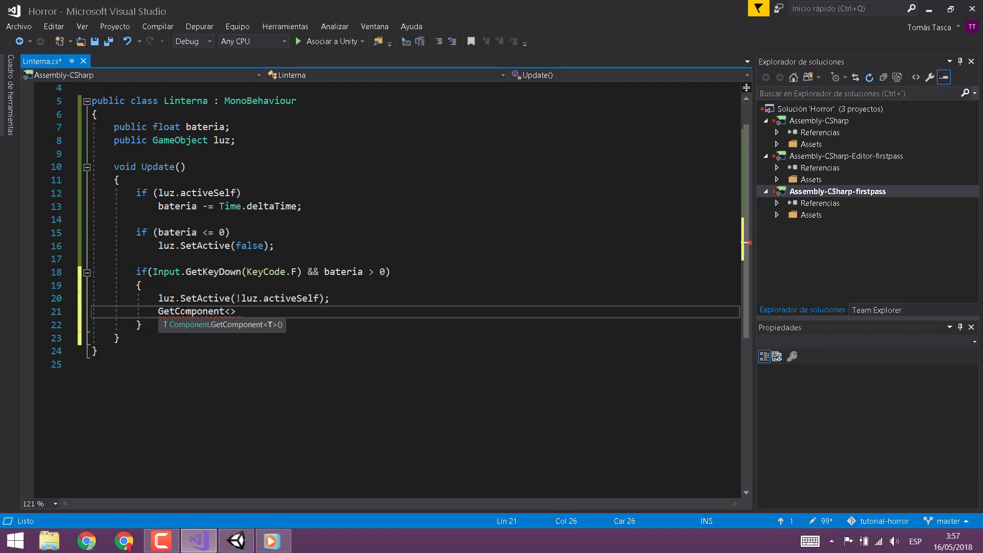
pyautogui.write('Audio')
pyautogui.write('S')
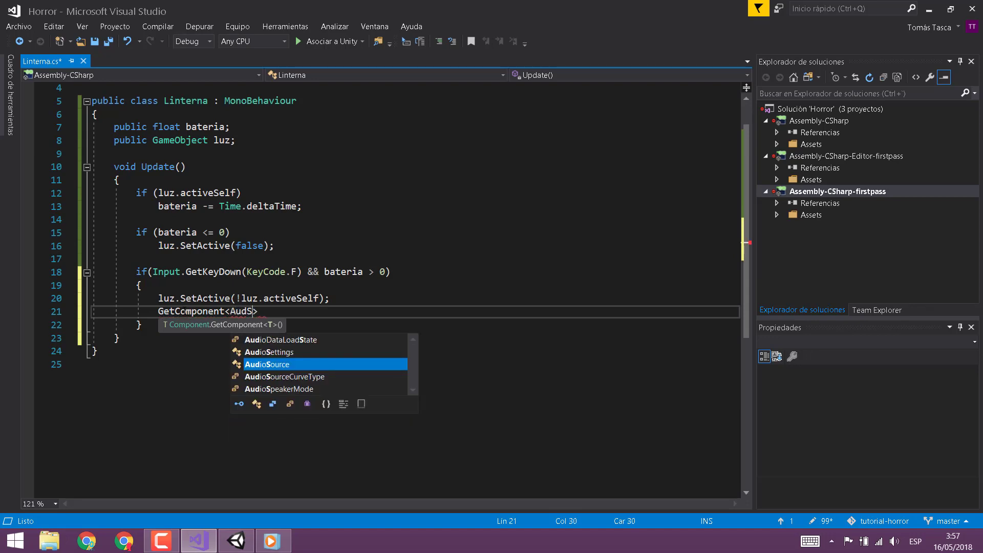
pyautogui.press('Tab')
pyautogui.write('>().')
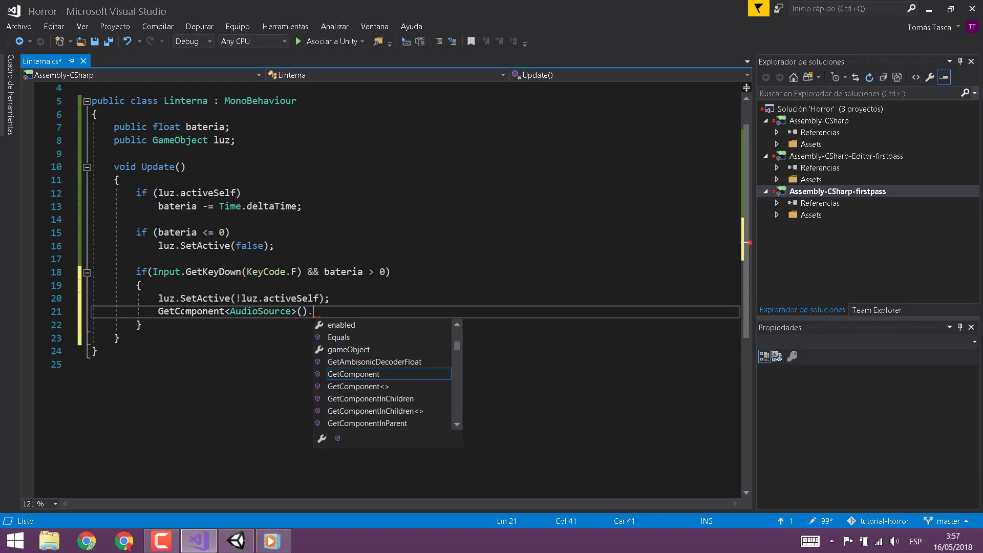
pyautogui.write('Pl')
pyautogui.press('Tab')
pyautogui.write('();')
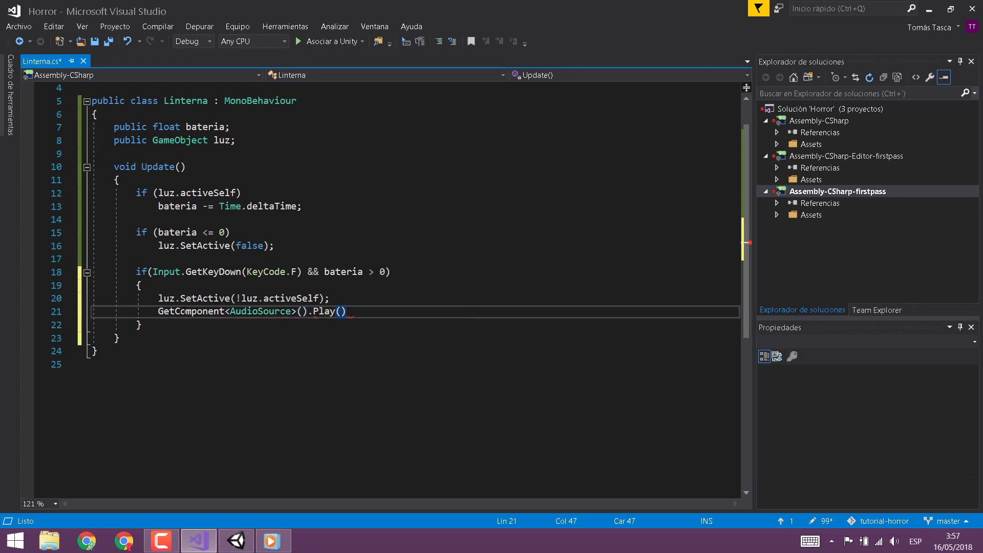
# Step: Save Linterna.cs over the existing file with Windows (CR LF) line endings
pyautogui.hotkey('ctrl', 's')
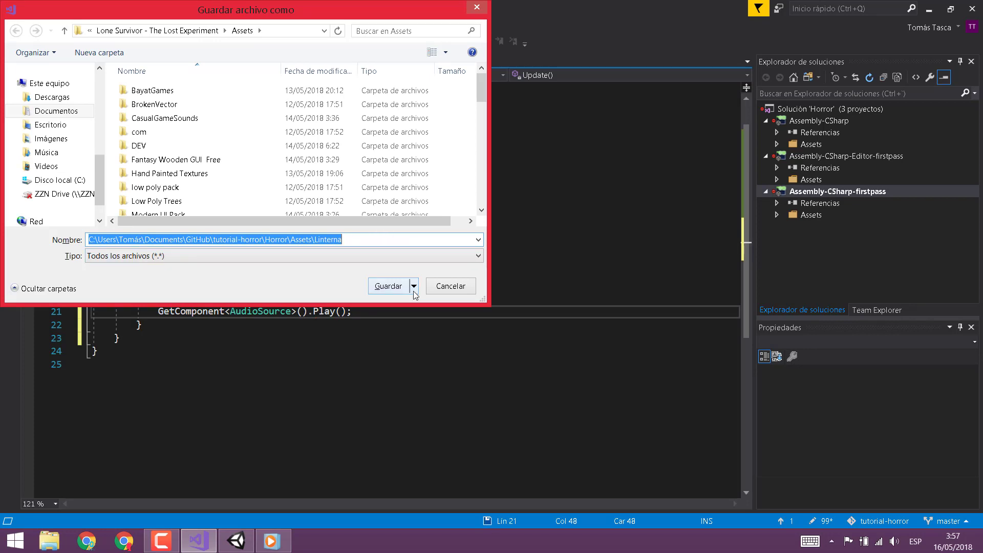
pyautogui.click(448, 291)
pyautogui.click(19, 26)
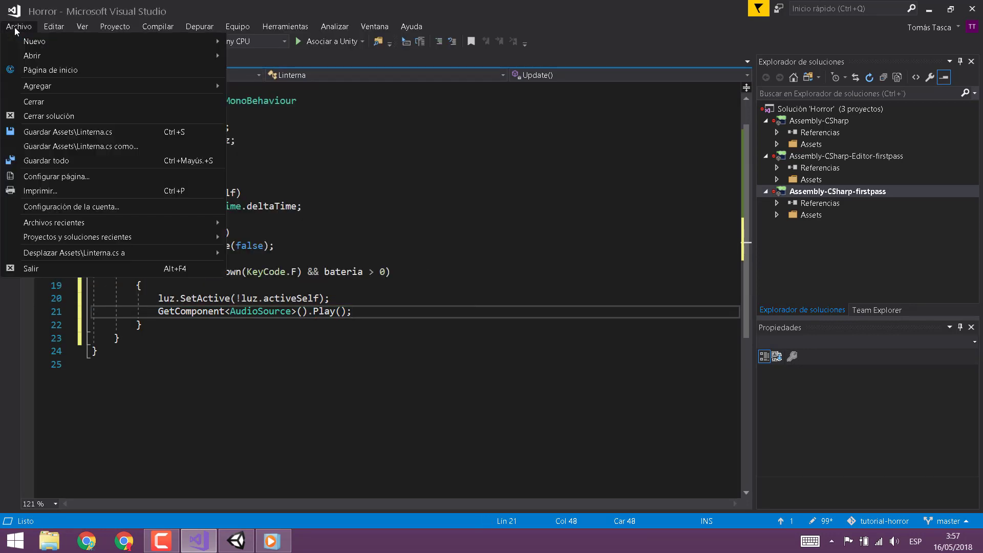
pyautogui.click(111, 146)
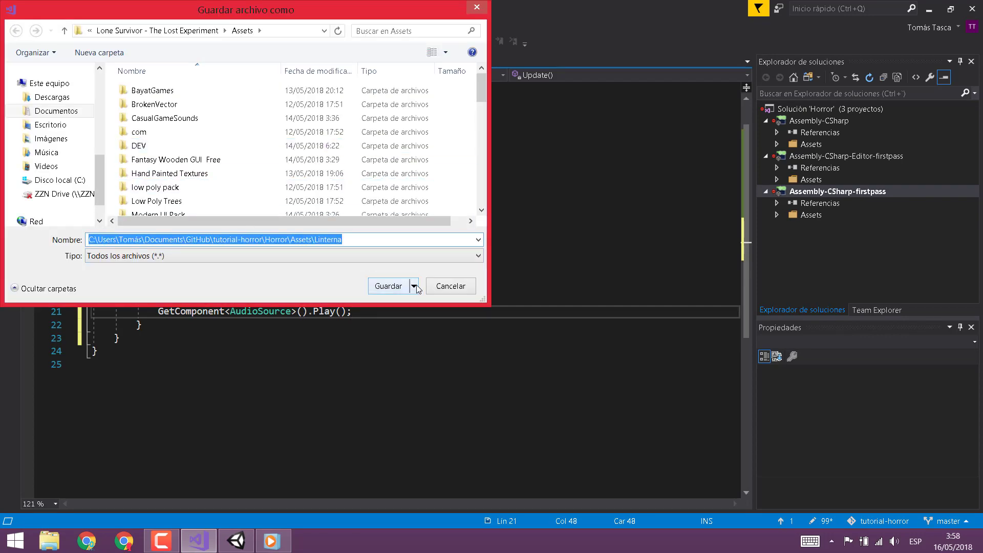
pyautogui.click(414, 286)
pyautogui.click(400, 303)
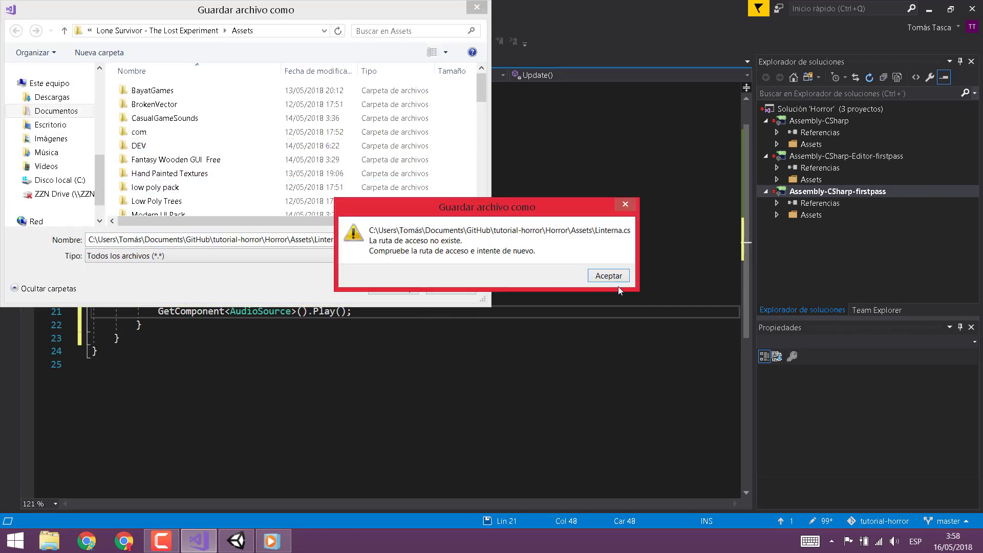
pyautogui.click(608, 275)
pyautogui.click(414, 286)
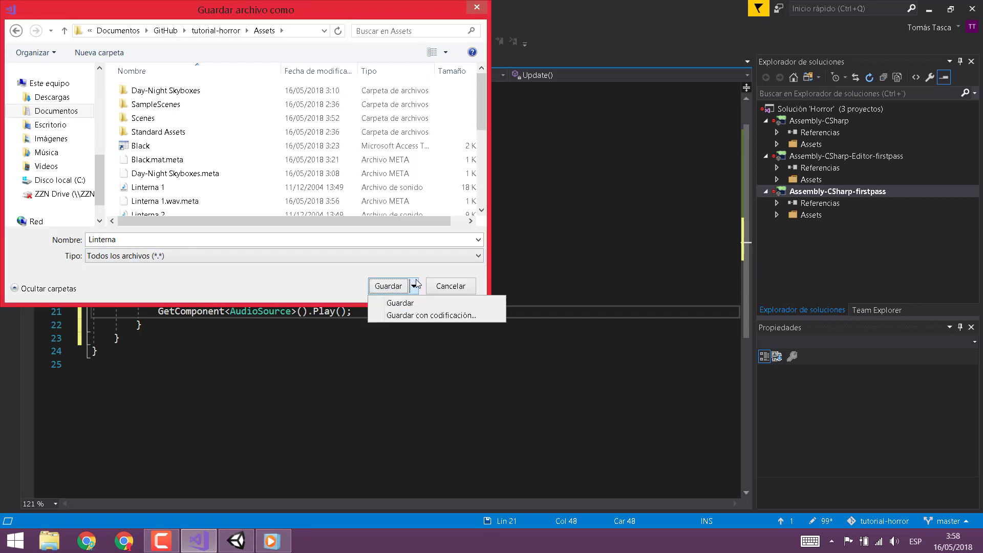
pyautogui.click(431, 316)
pyautogui.click(558, 270)
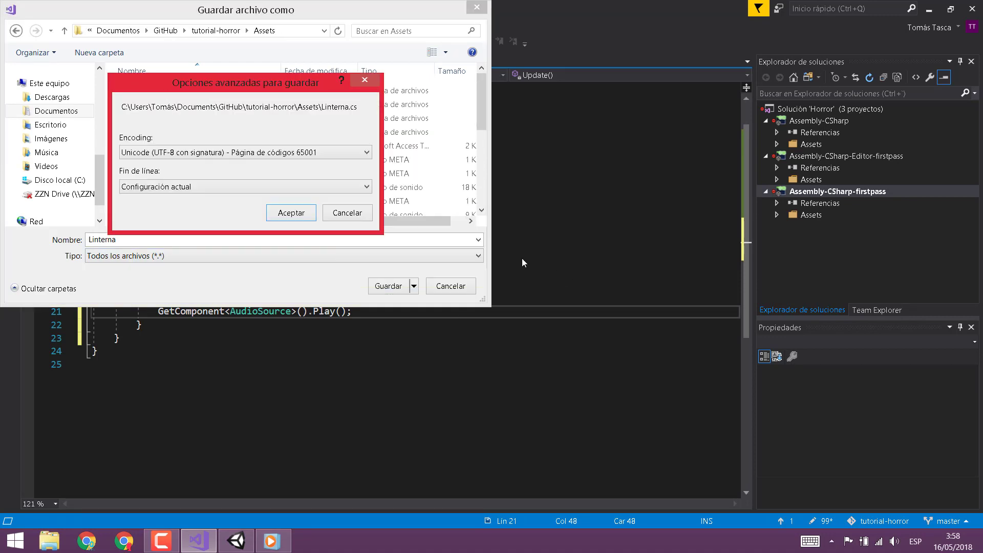
pyautogui.click(221, 186)
pyautogui.click(174, 209)
pyautogui.click(282, 214)
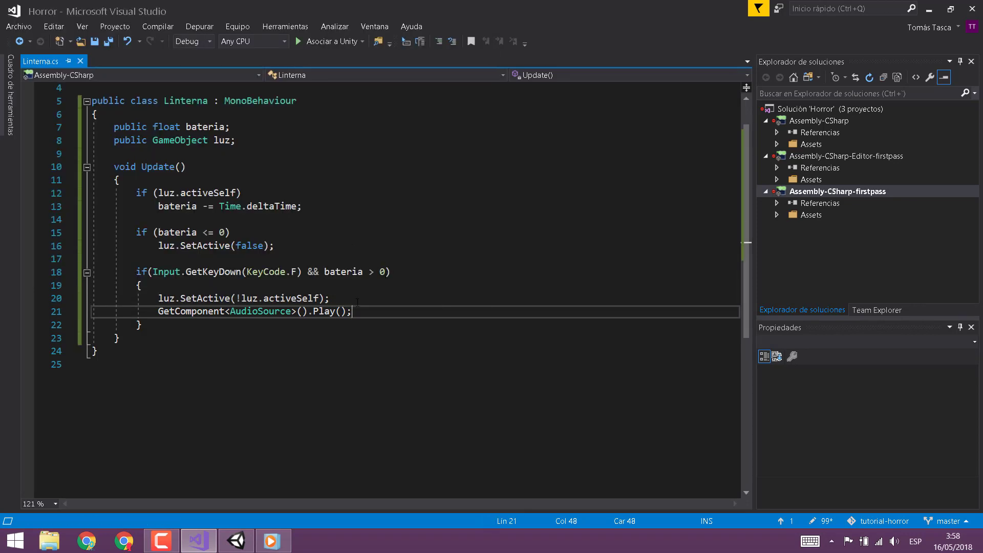
pyautogui.click(236, 541)
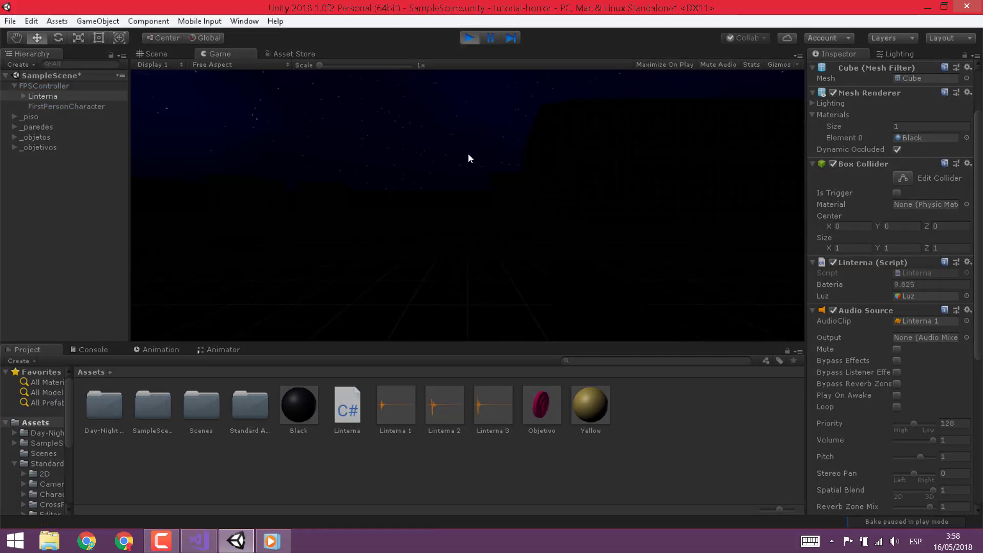
# Step: In play mode, toggle the flashlight on and off with F, then stop playing
pyautogui.click(468, 158)
pyautogui.press('f')
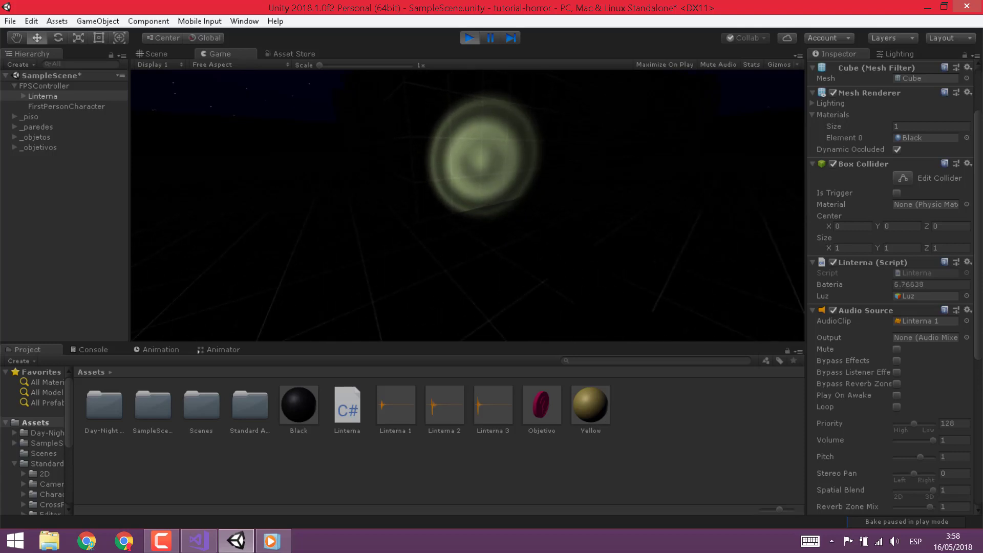
pyautogui.press('f')
pyautogui.hotkey('ctrl', 'p')
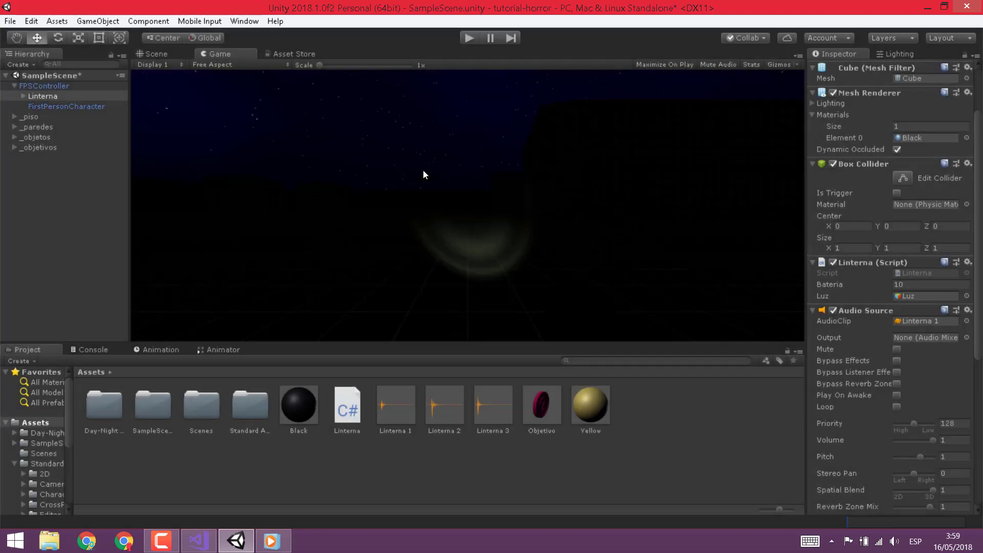
# Step: In the Scene view, orbit around the flashlight cube and frame the FirstPersonCharacter camera
pyautogui.click(160, 55)
pyautogui.moveTo(512, 215)
pyautogui.keyDown('alt'); pyautogui.mouseDown()
pyautogui.moveTo(588, 176)
pyautogui.moveTo(521, 162)
pyautogui.mouseUp(); pyautogui.keyUp('alt')
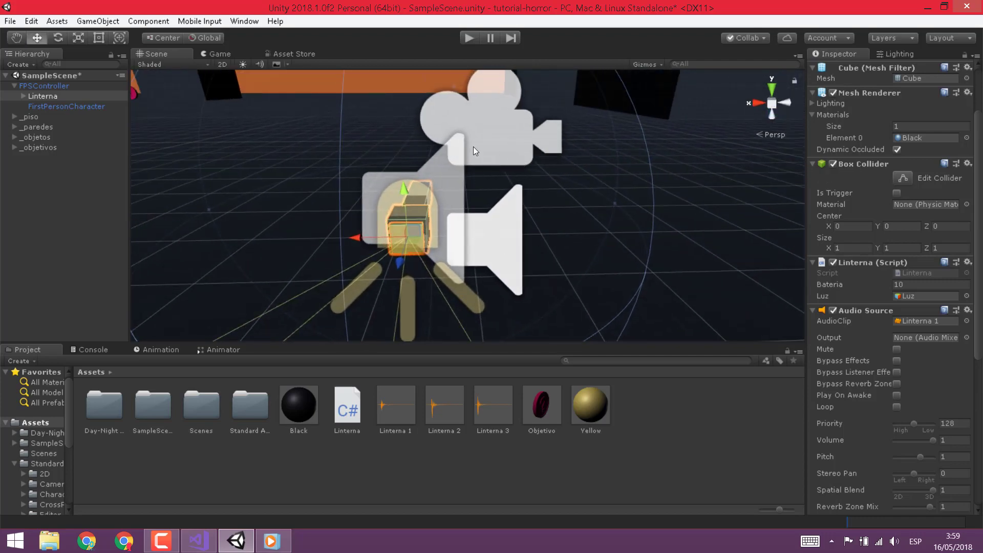
pyautogui.scroll(-2, 526, 191)
pyautogui.scroll(-1, 518, 197)
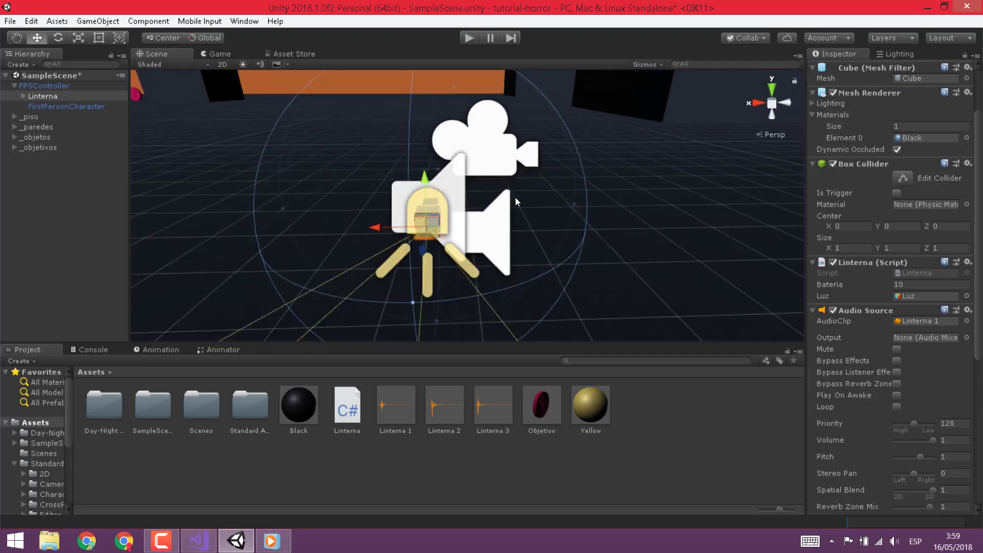
pyautogui.click(426, 200)
pyautogui.press('f')
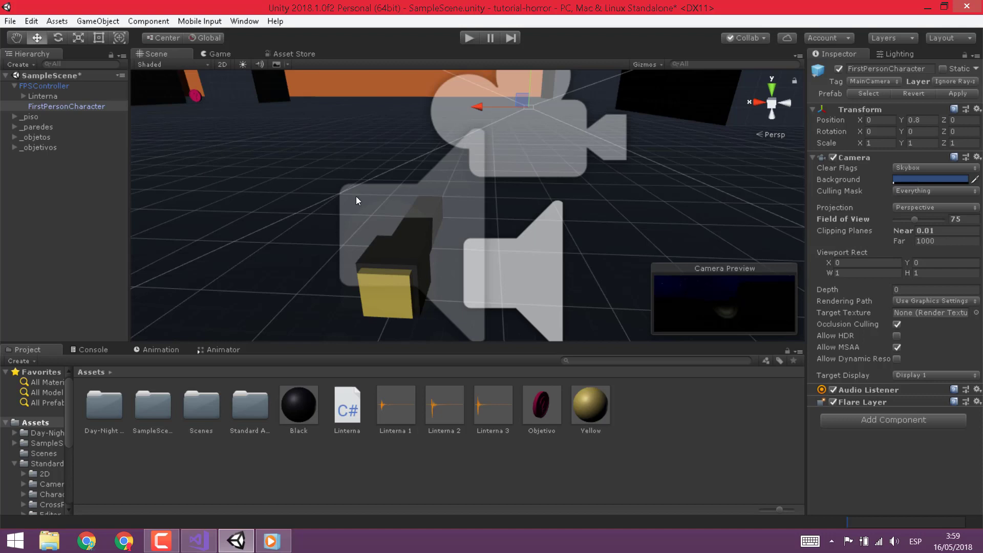
# Step: Parent Linterna under FirstPersonCharacter, save the scene, and start another play test
pyautogui.moveTo(482, 133); pyautogui.dragTo(487, 183, button='middle')
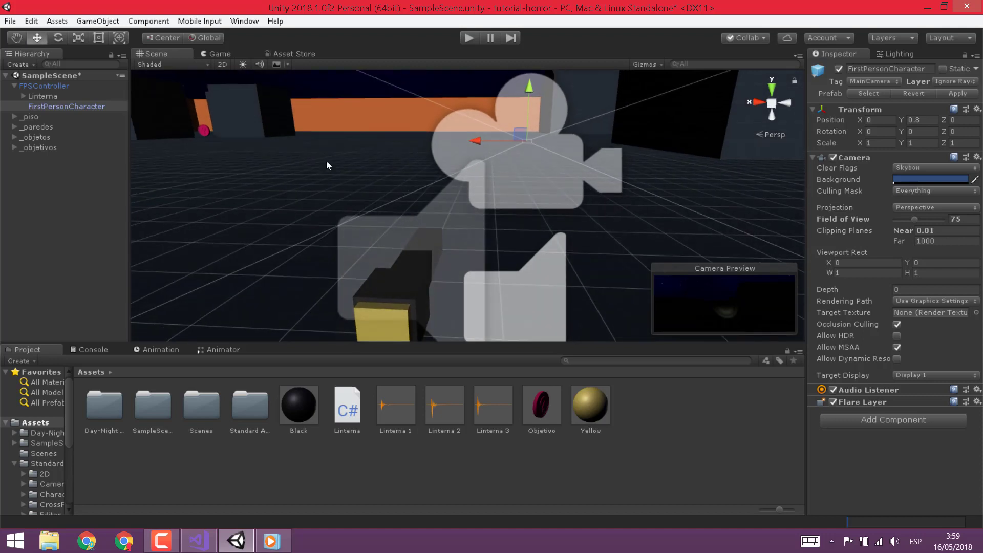
pyautogui.moveTo(36, 96); pyautogui.dragTo(41, 106)
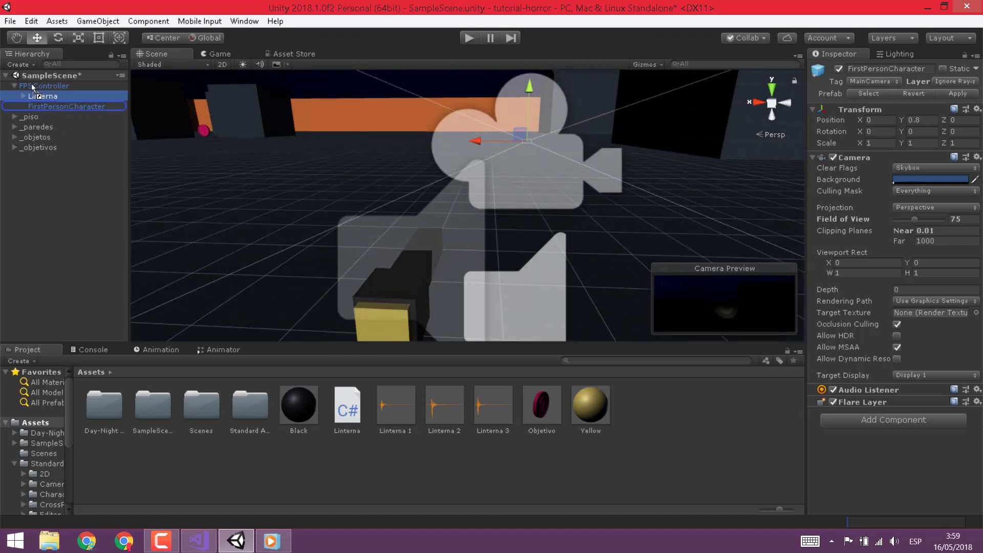
pyautogui.hotkey('ctrl', 's')
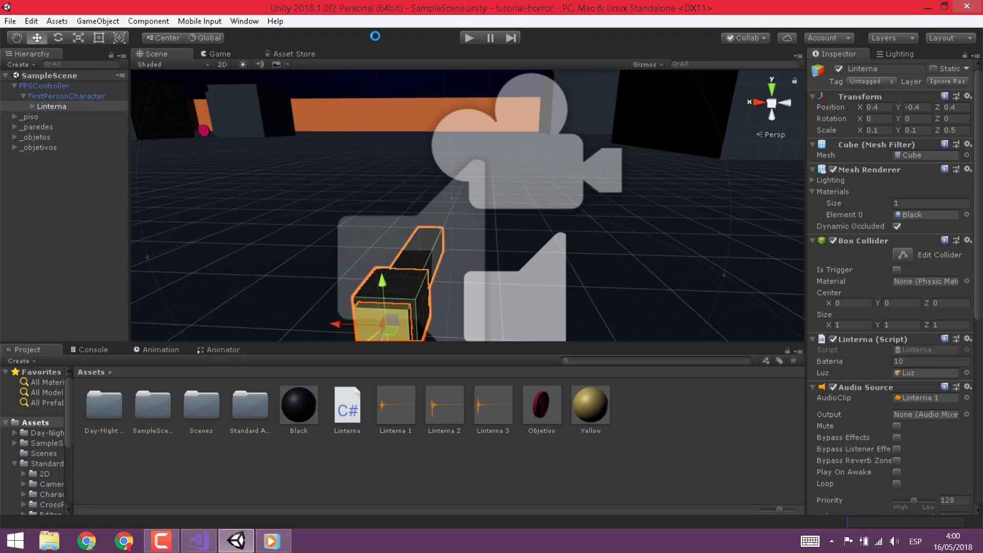
pyautogui.click(469, 38)
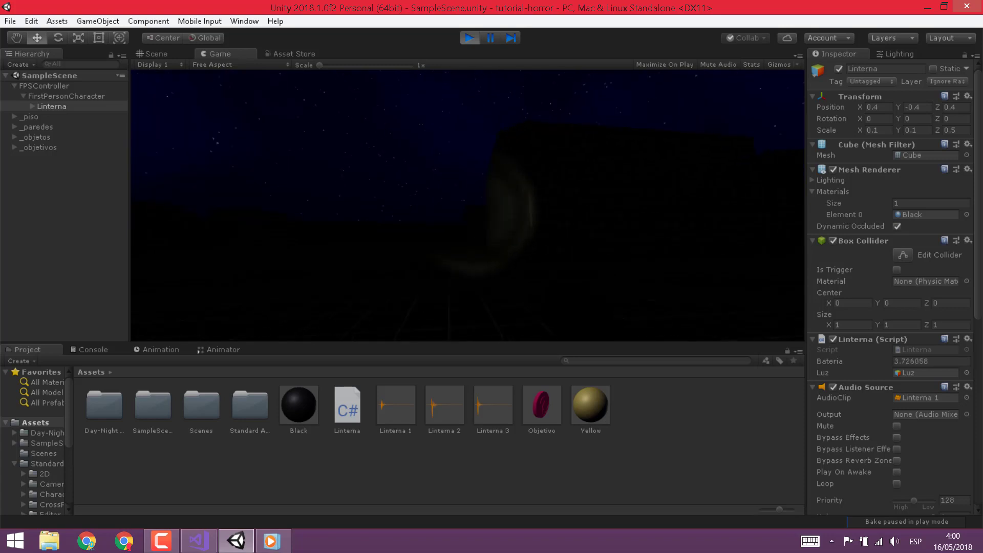
pyautogui.hotkey('ctrl', 'p')
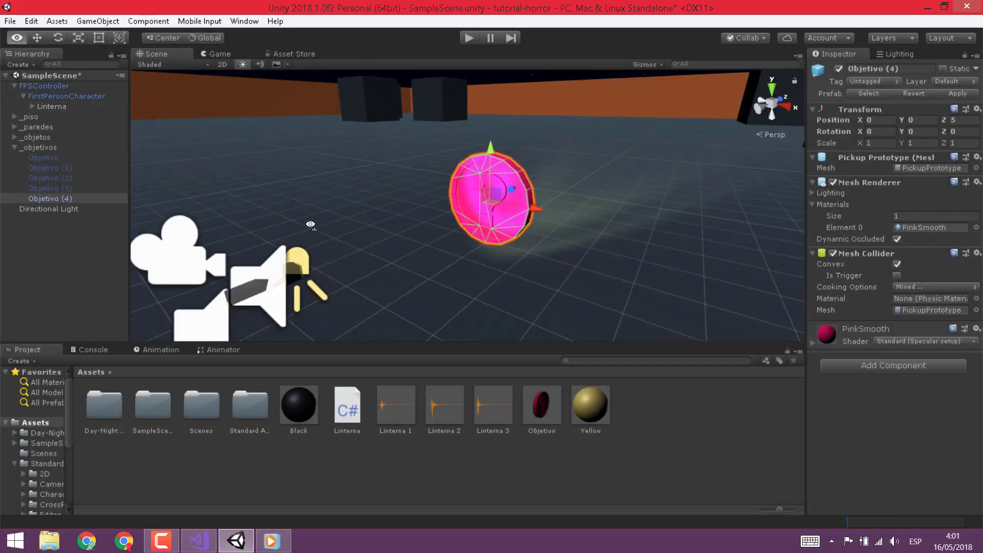